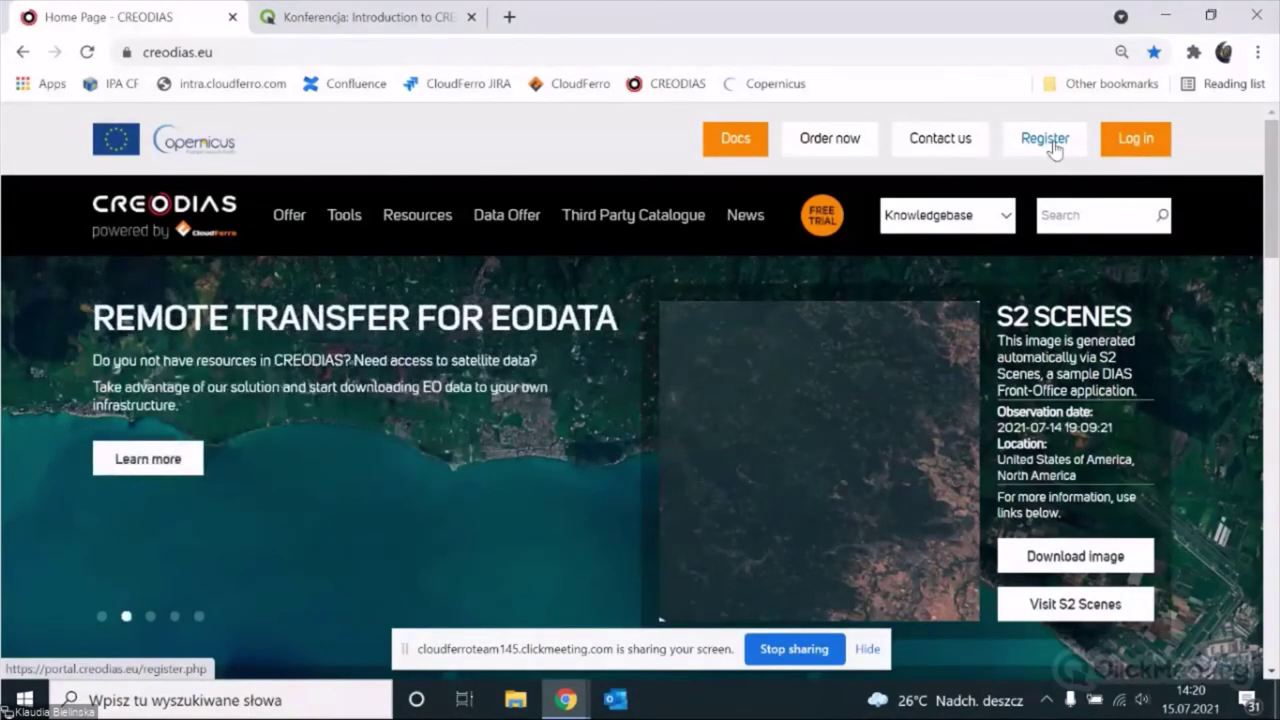
Step: Log in to the CREODIAS portal and open the CREODIAS Browser tool
left_click(1136, 142)
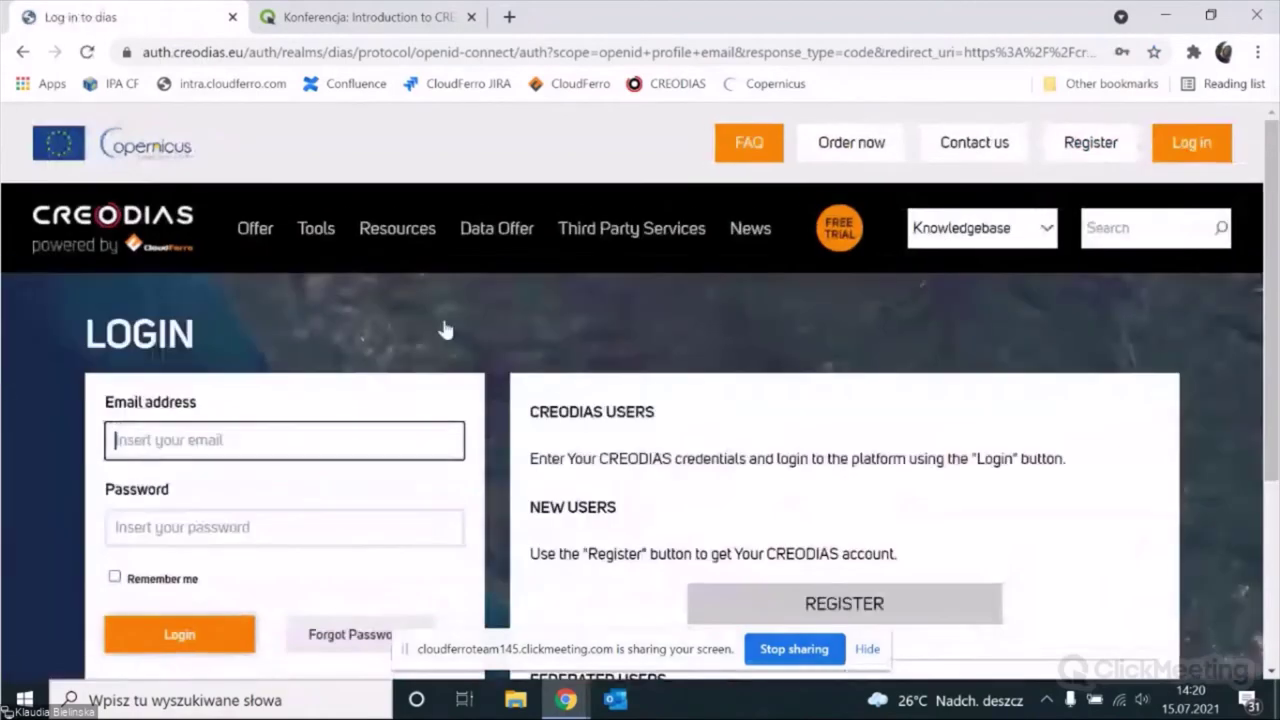
scroll(333, 367, "down", 2)
left_click(181, 446)
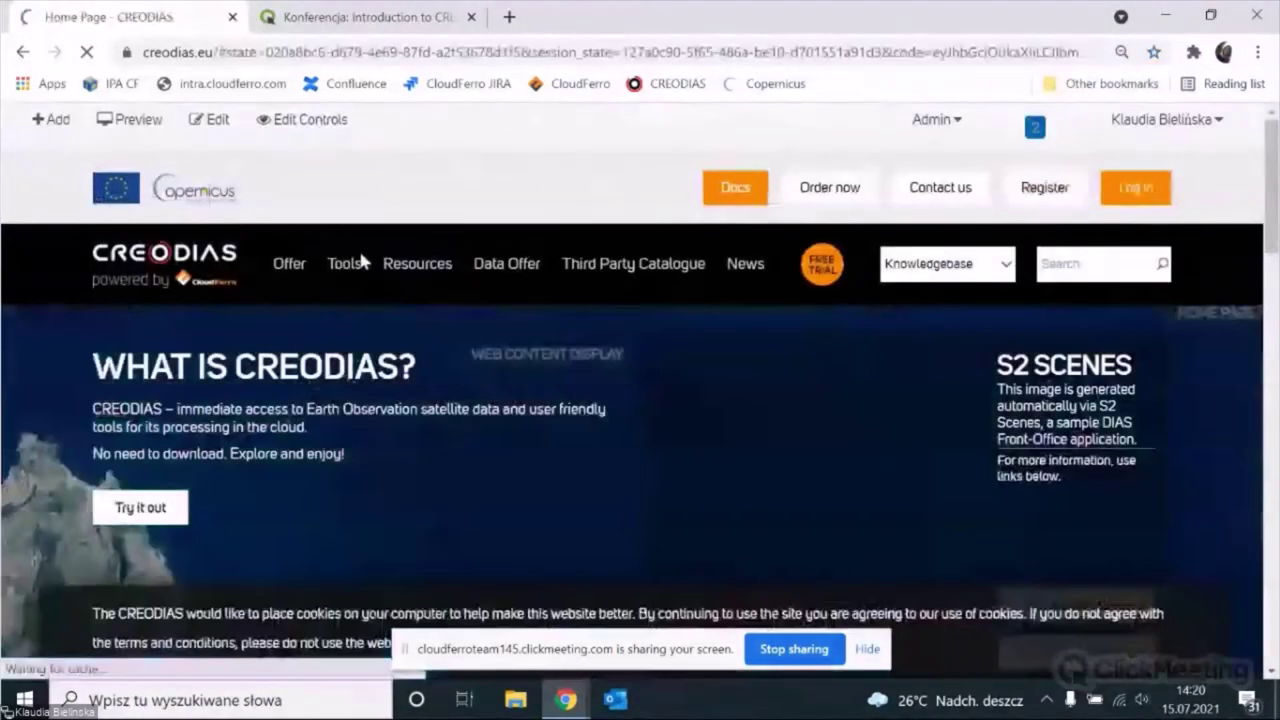
mouse_move(362, 262)
left_click(352, 296)
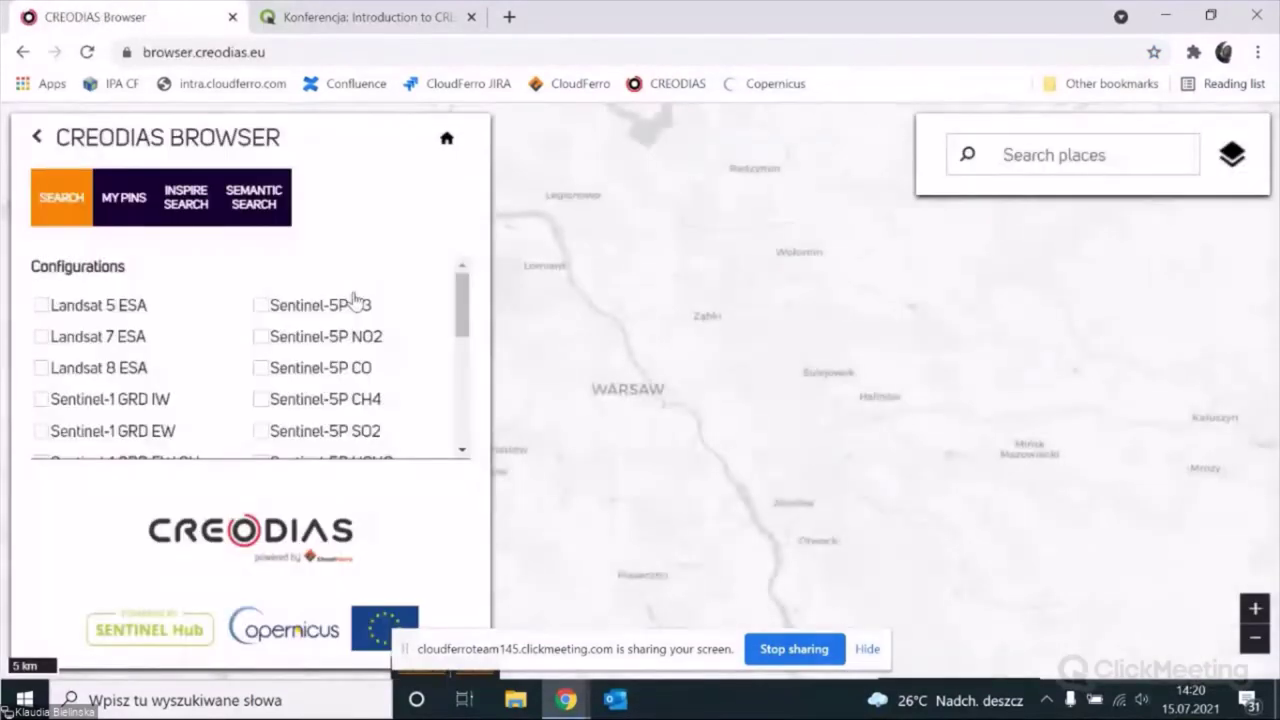
Step: Frame the map on central Warsaw as the area for the satellite image search
scroll(742, 376, "down", 1)
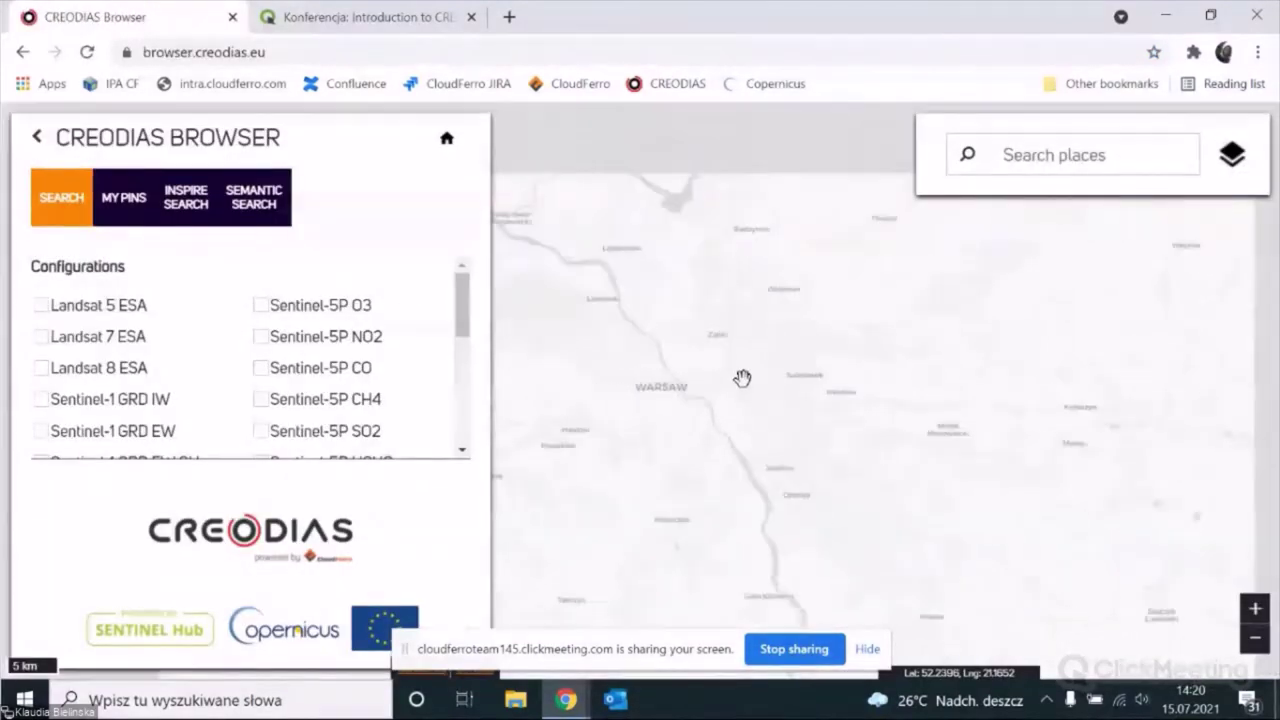
scroll(692, 337, "down", 2)
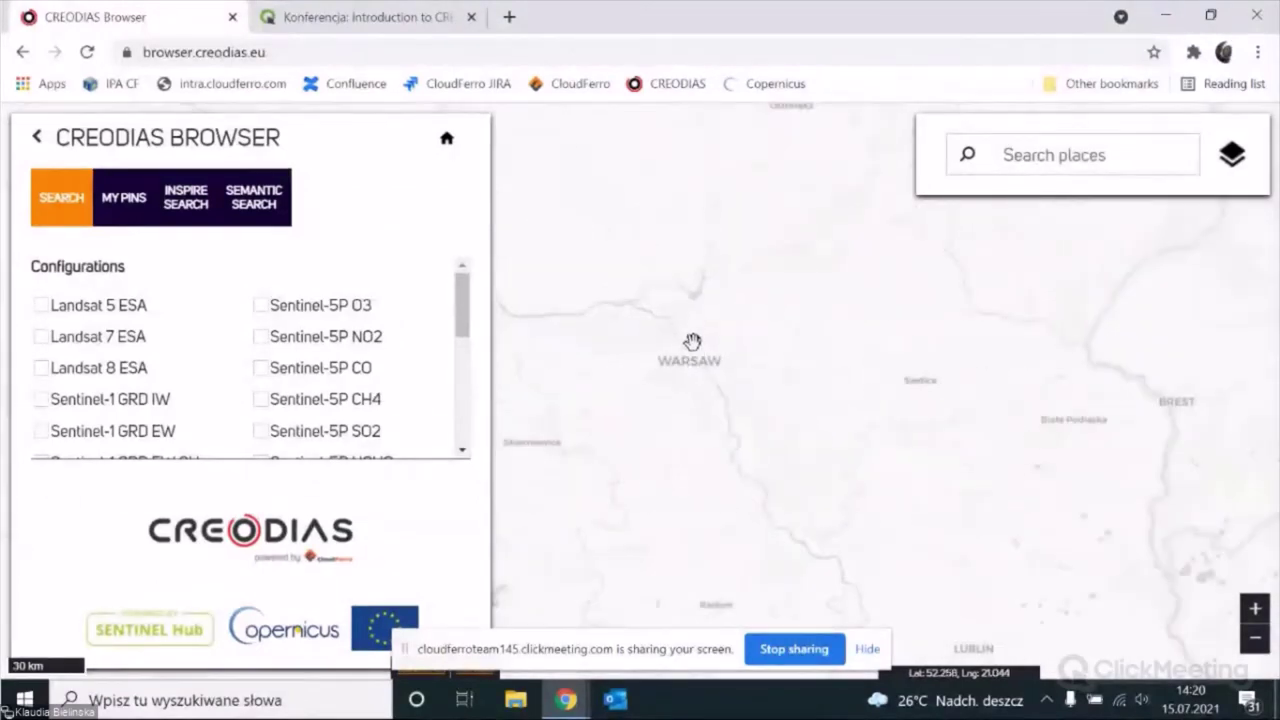
scroll(712, 358, "up", 3)
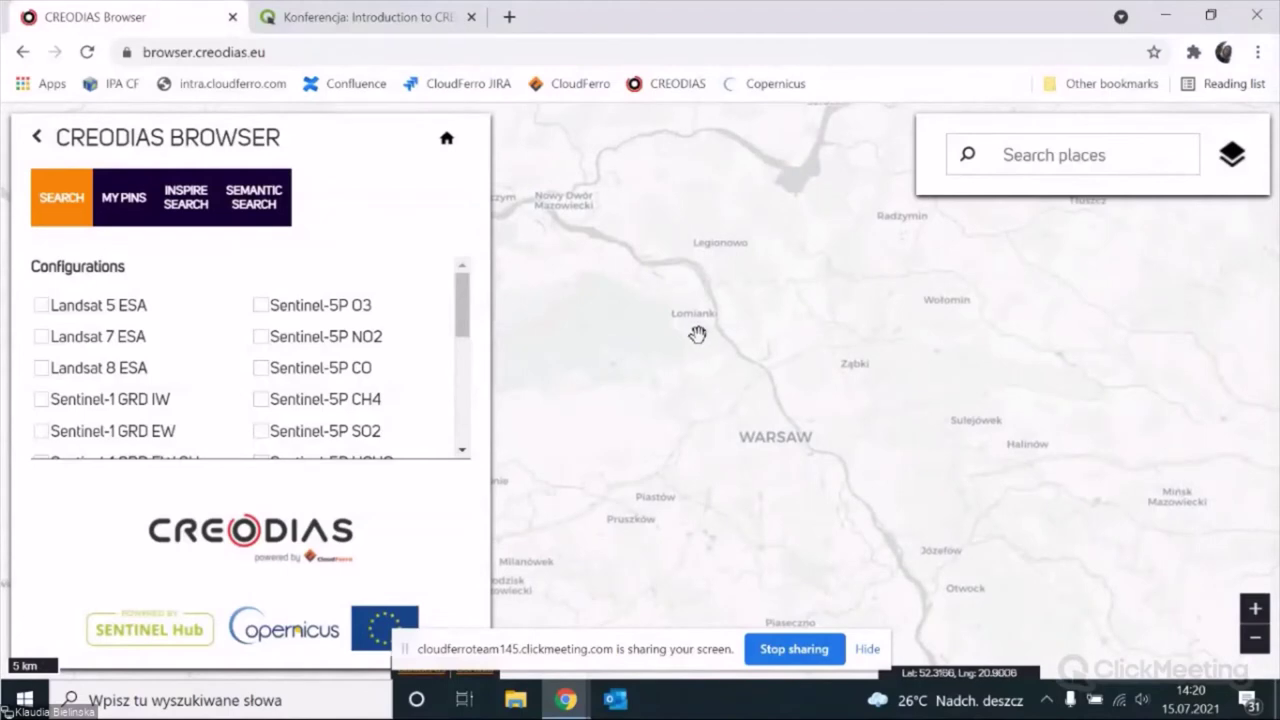
scroll(694, 350, "up", 2)
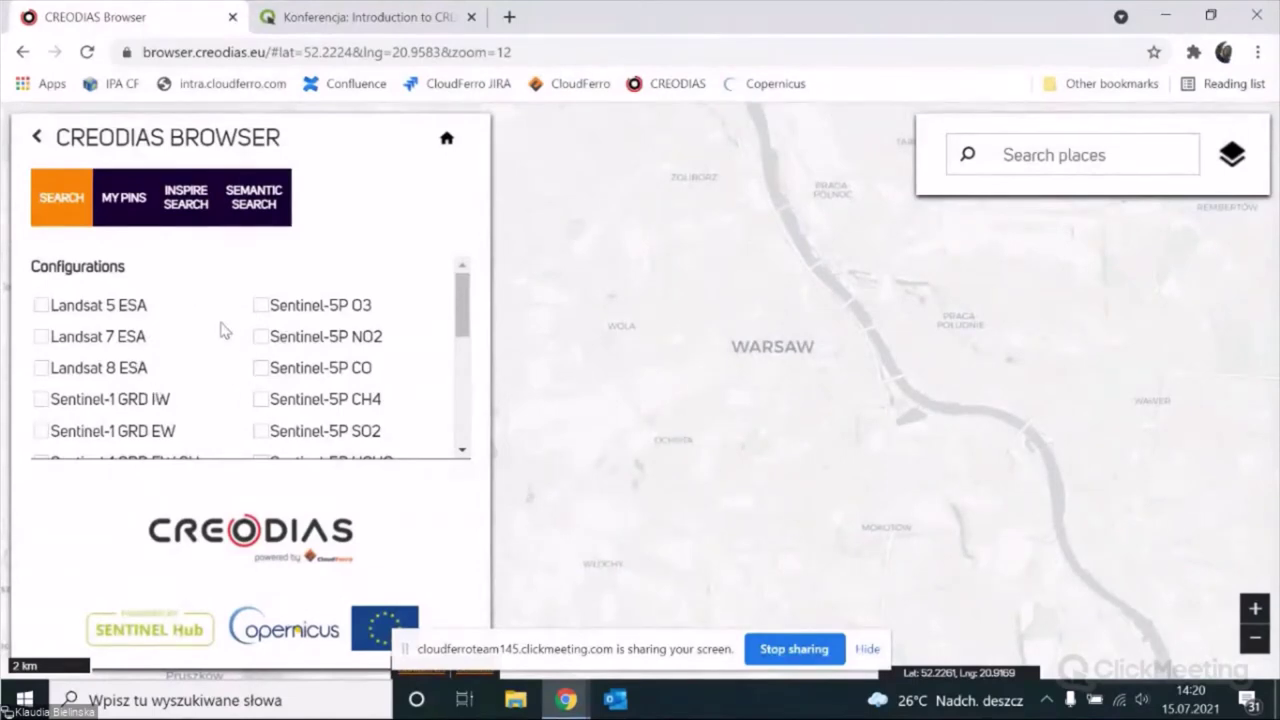
Step: Review the available data configurations and search filters, and select only Sentinel-2 L2A
scroll(222, 330, "down", 2)
scroll(222, 333, "down", 2)
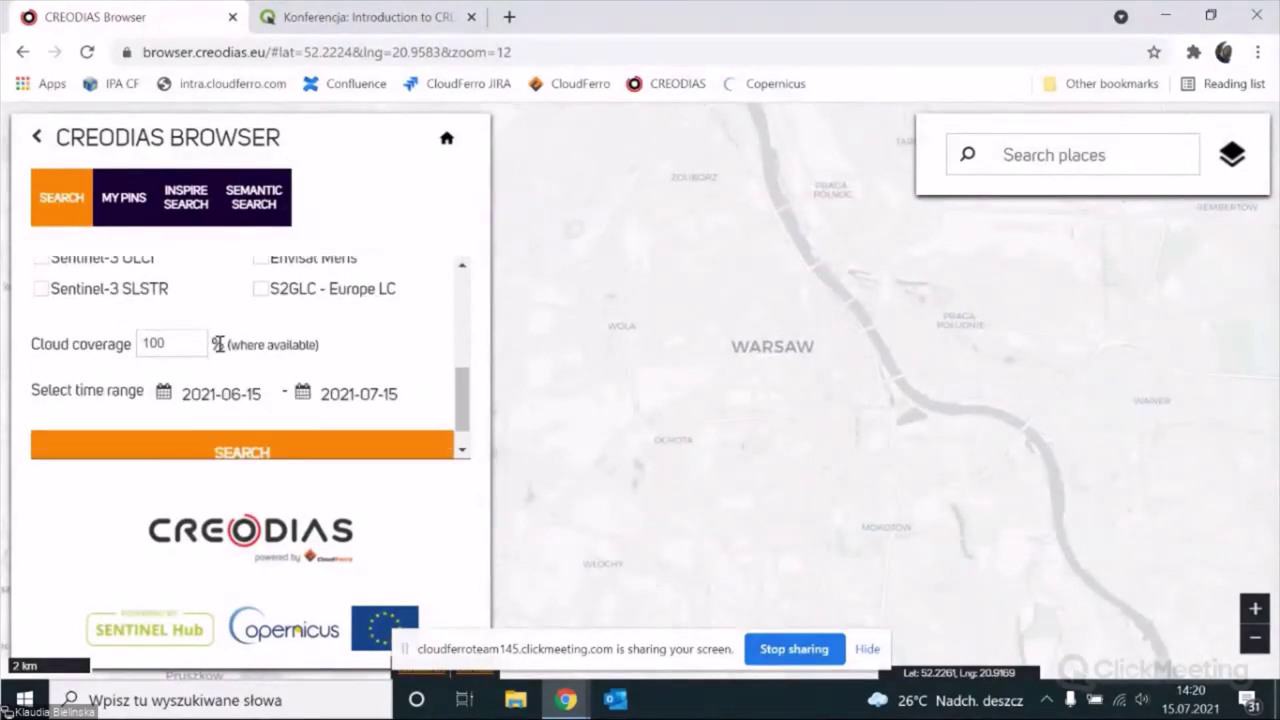
scroll(221, 345, "up", 5)
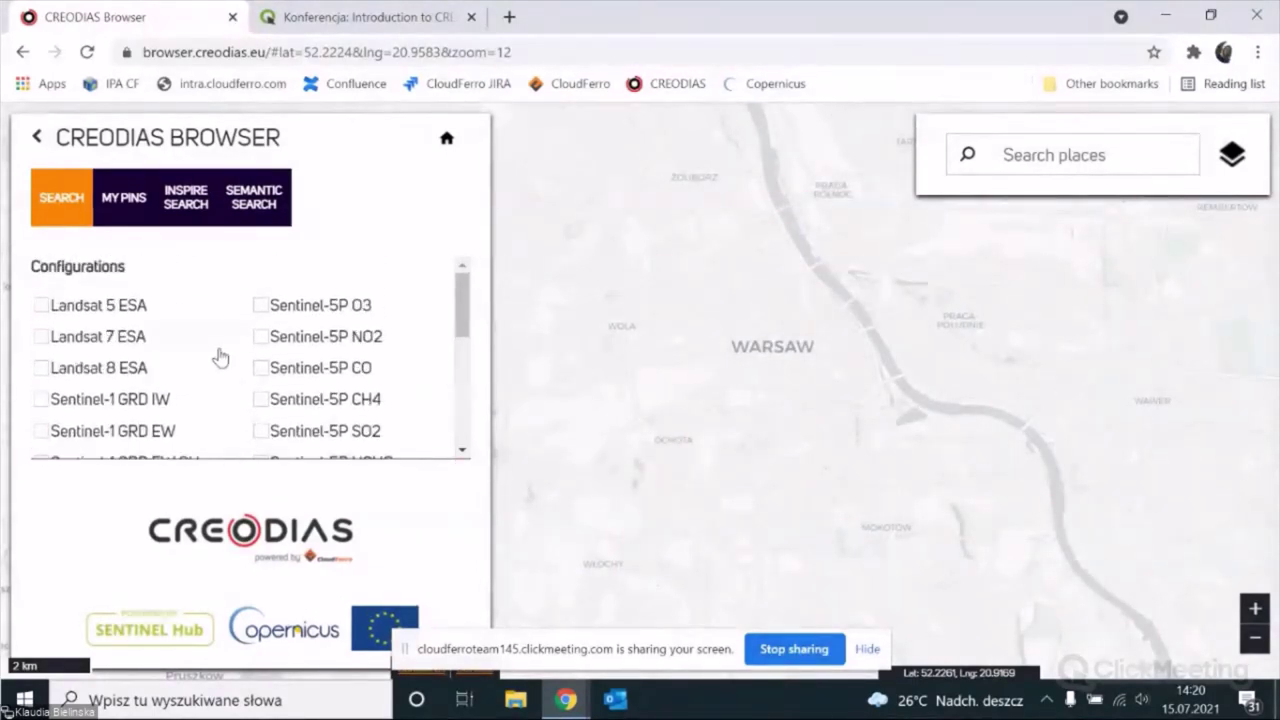
scroll(220, 357, "down", 5)
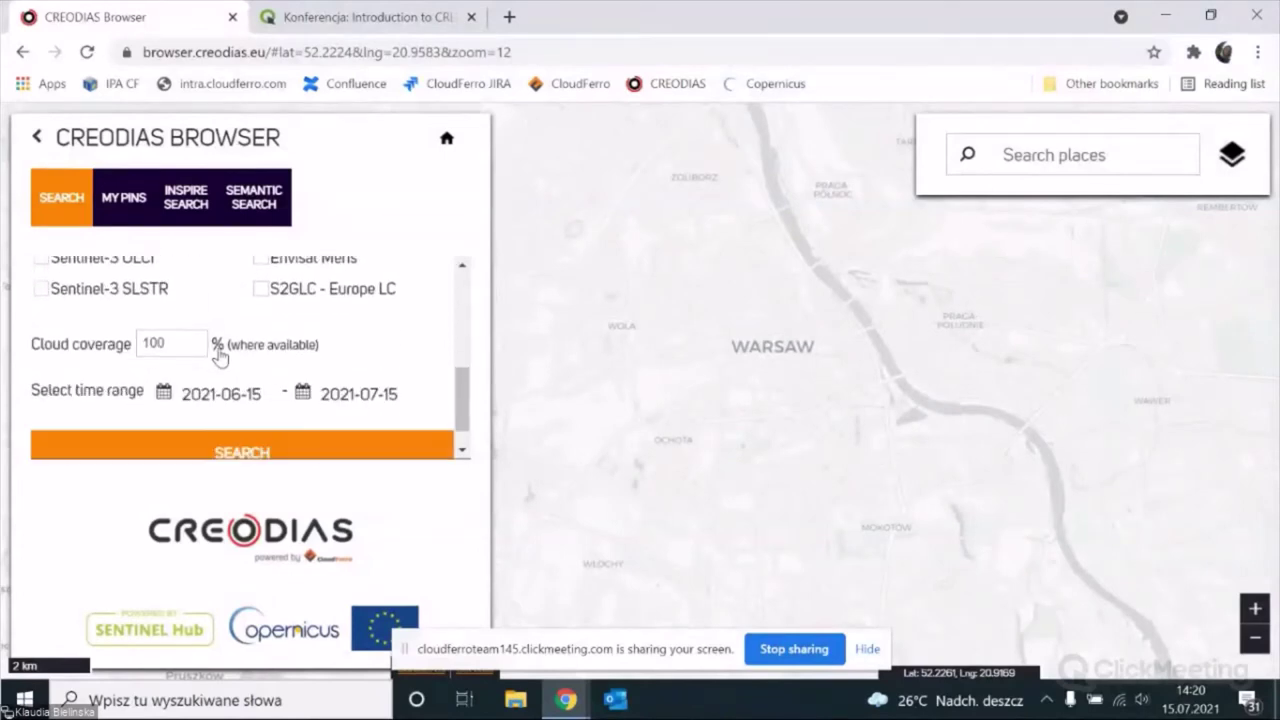
scroll(220, 350, "up", 5)
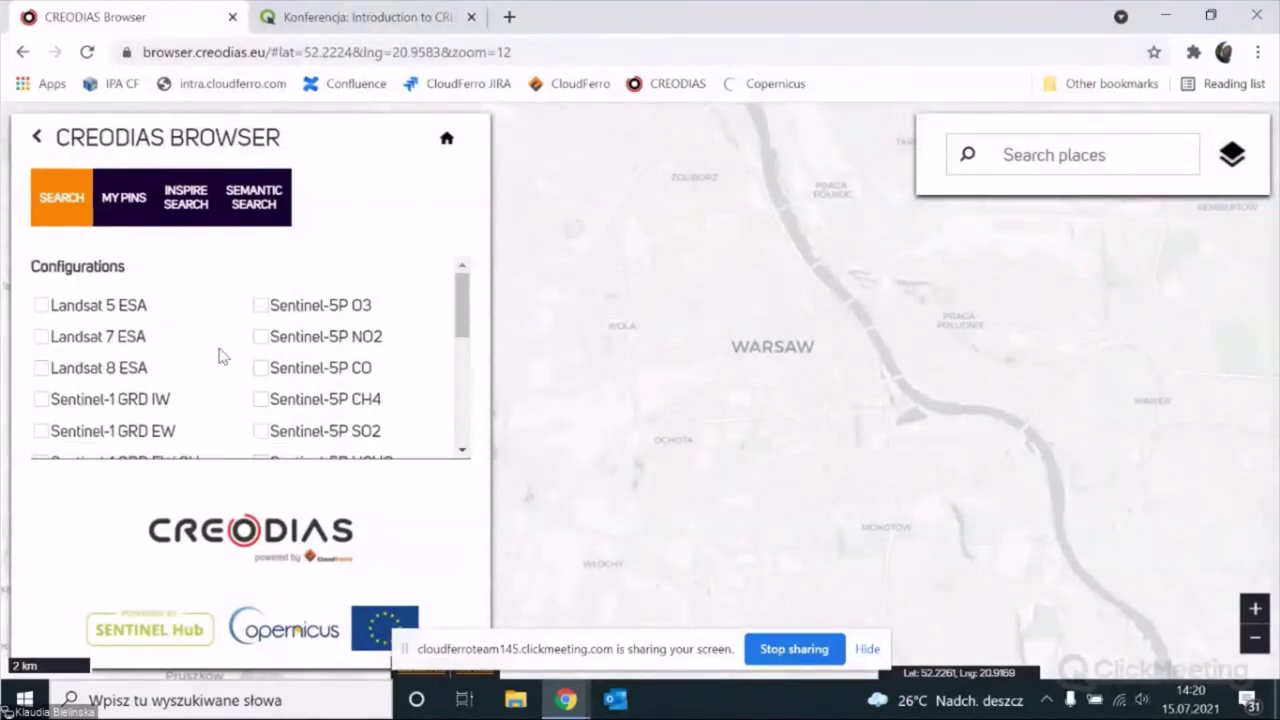
scroll(222, 356, "down", 5)
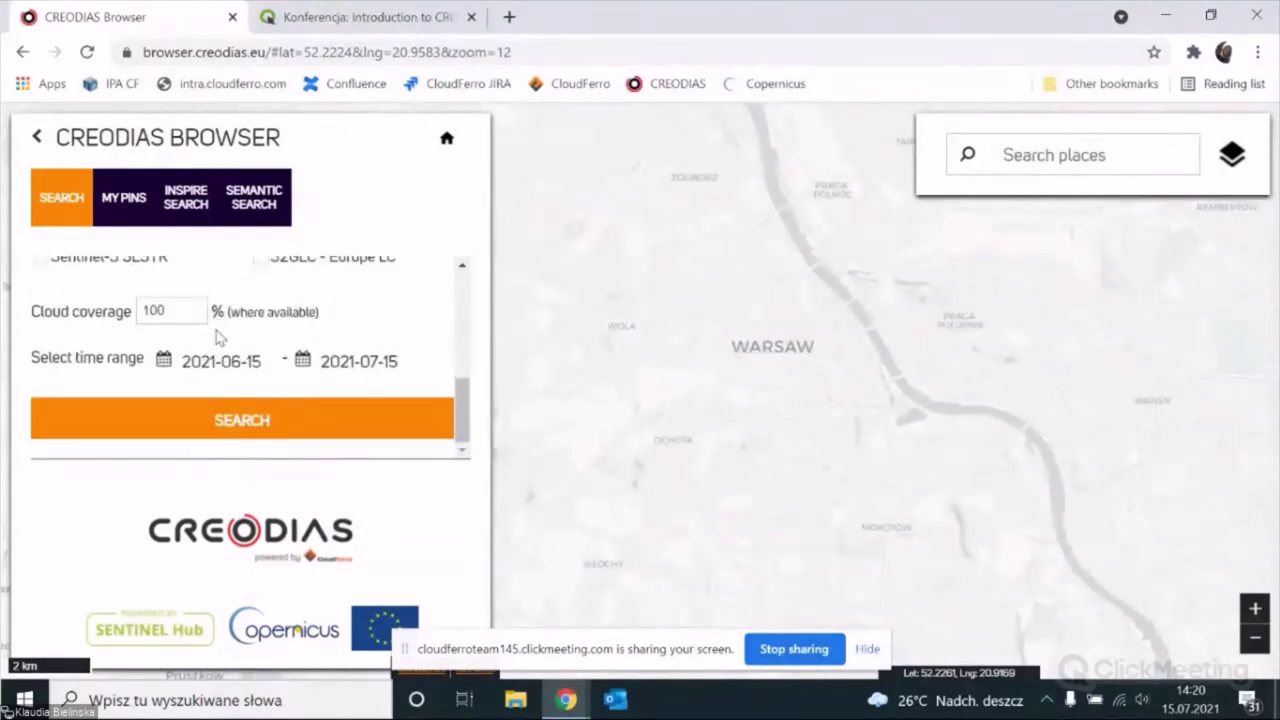
scroll(350, 350, "up", 3)
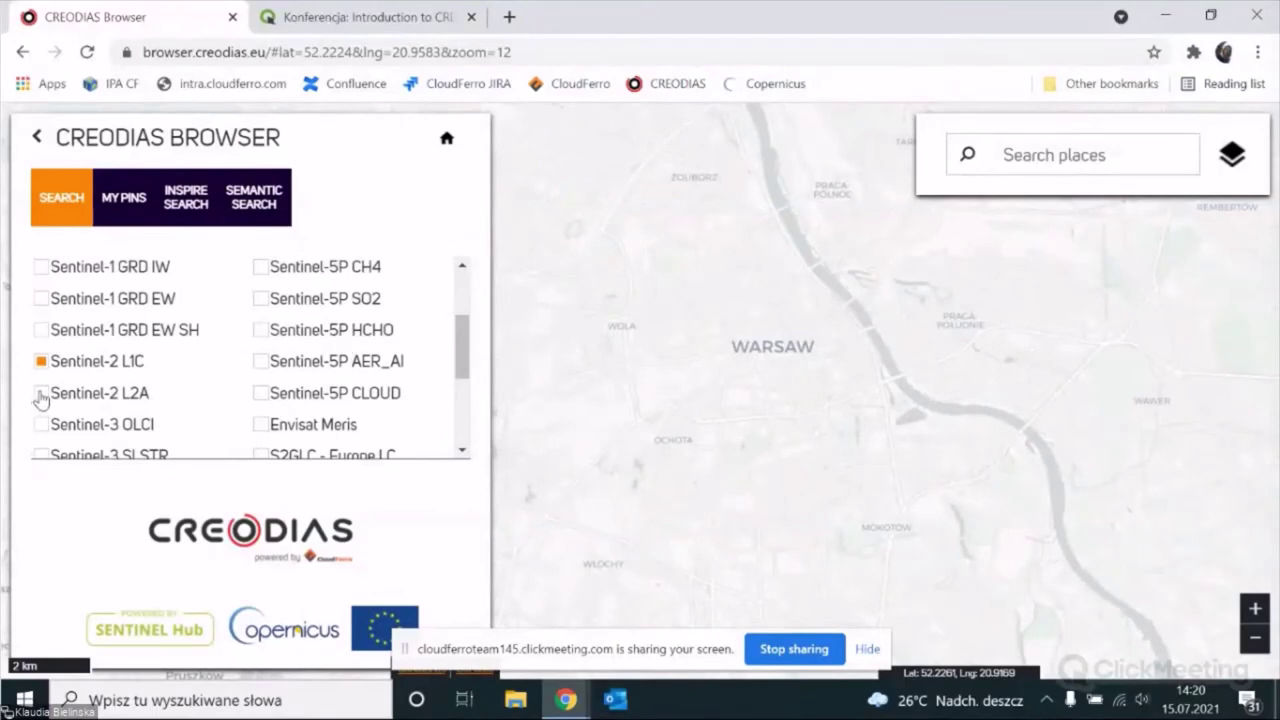
left_click(40, 394)
Step: Set the maximum cloud coverage for the search to 10 %
scroll(150, 403, "down", 2)
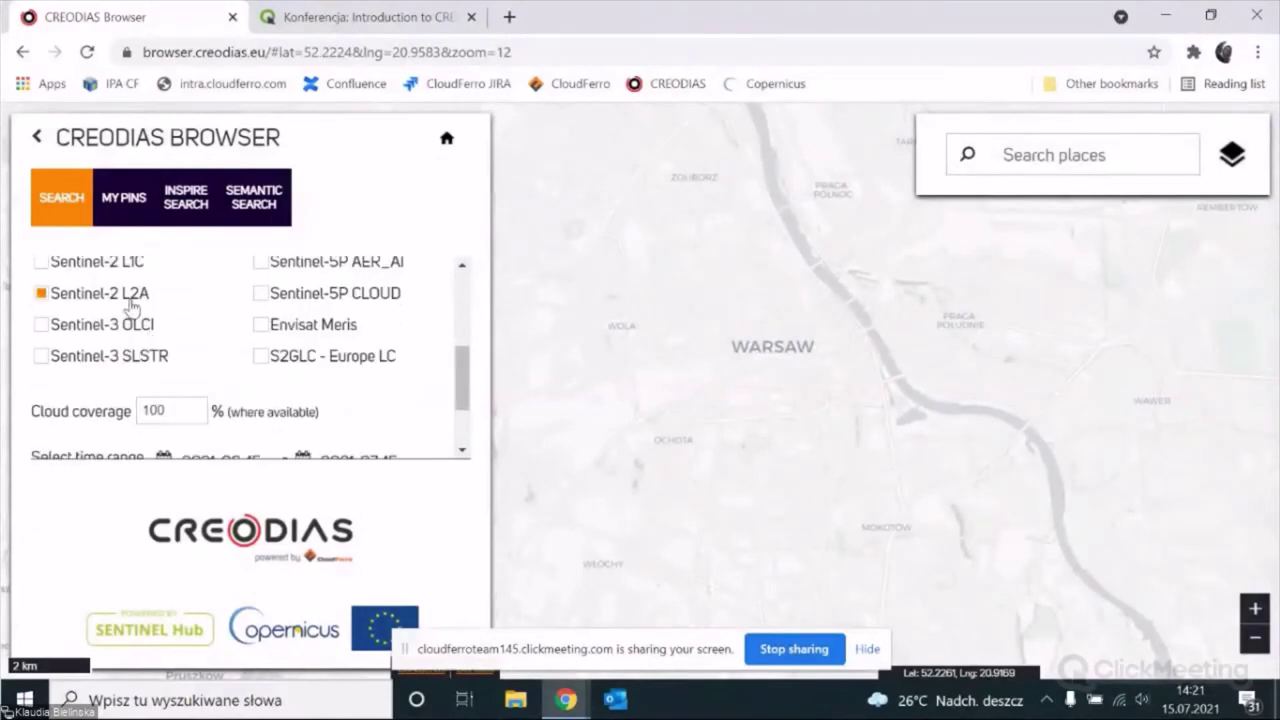
scroll(167, 368, "down", 2)
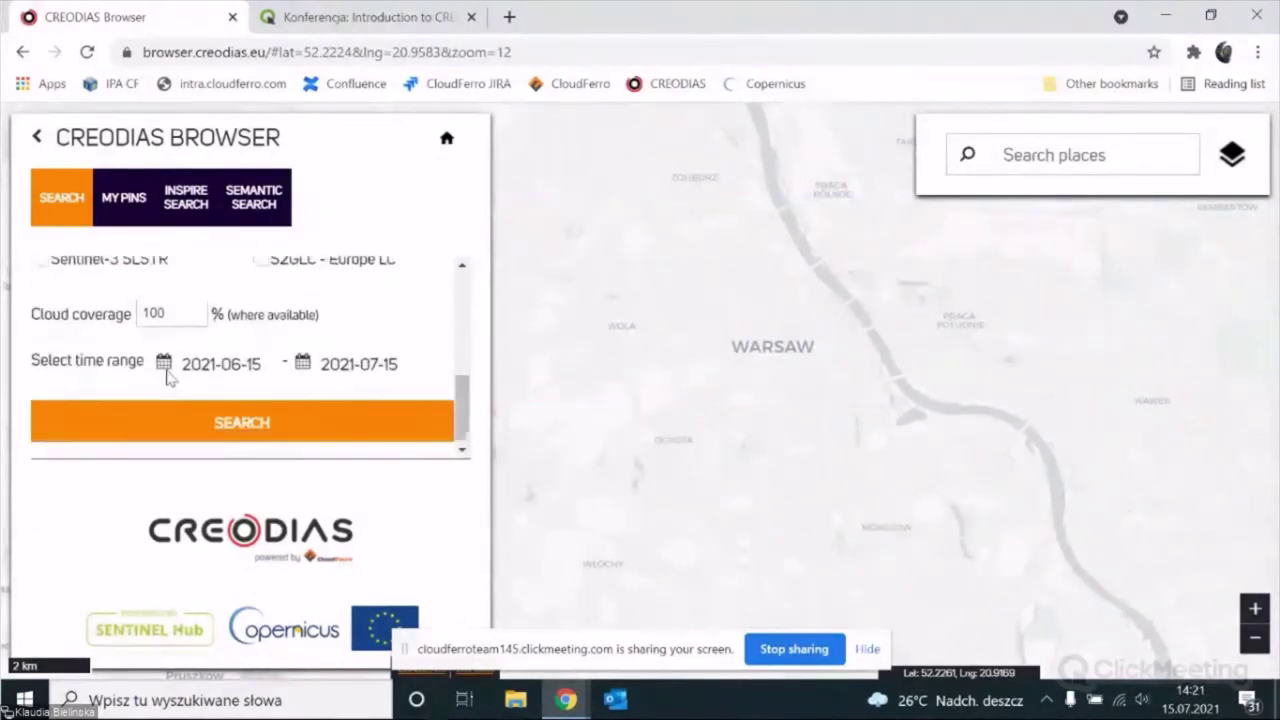
left_click(172, 313)
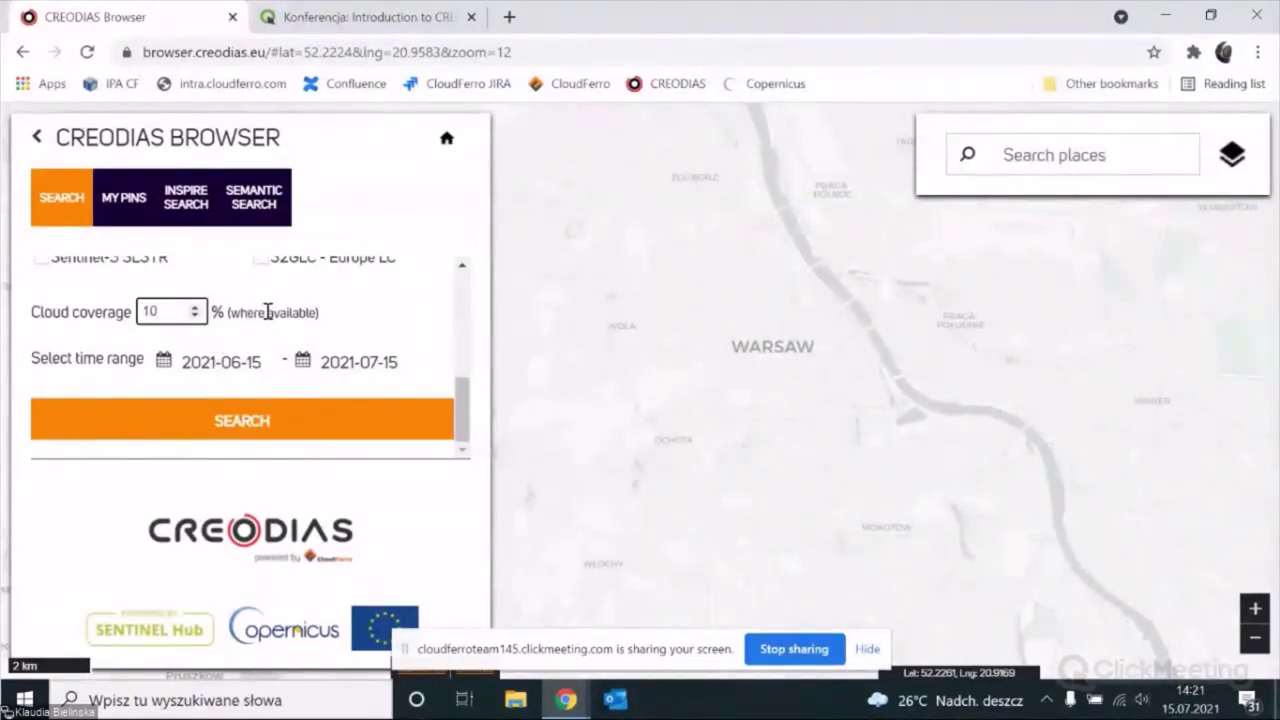
Step: Set the start of the time range to 2021-03-03 and run the image search
left_click(165, 368)
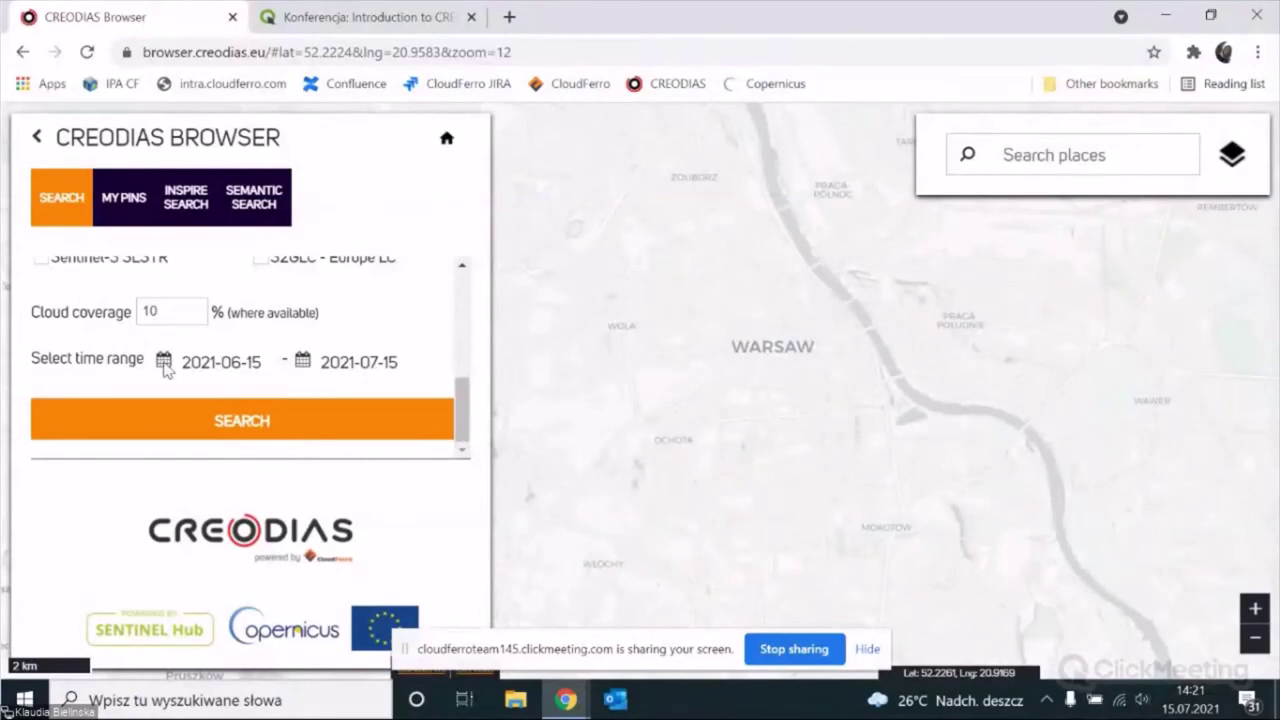
left_click(207, 362)
left_click(211, 395)
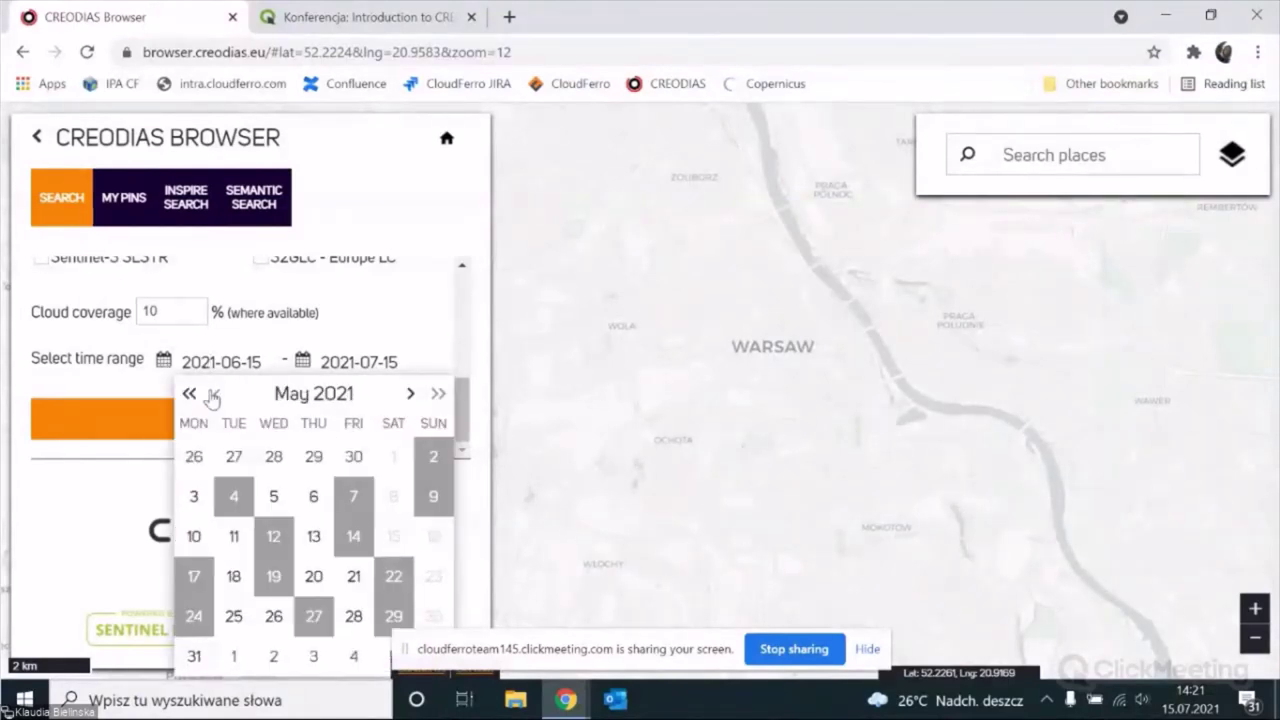
left_click(211, 395)
left_click(211, 395)
left_click(273, 456)
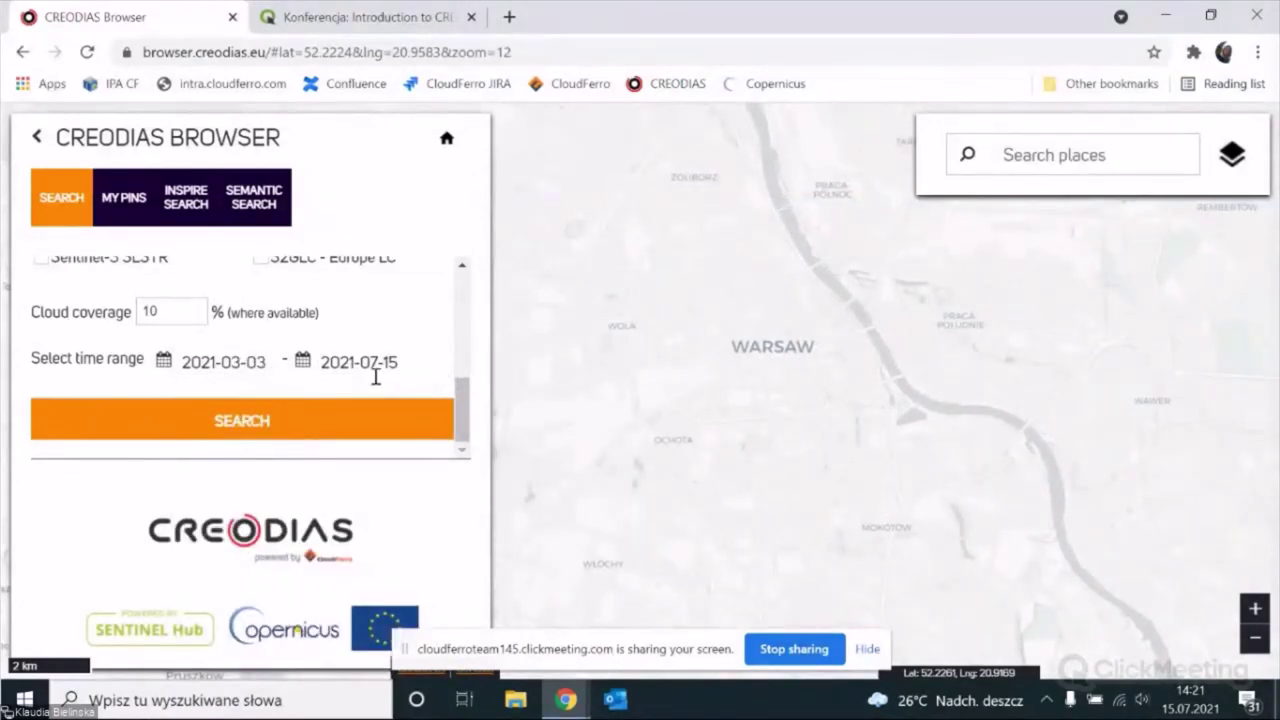
left_click(256, 424)
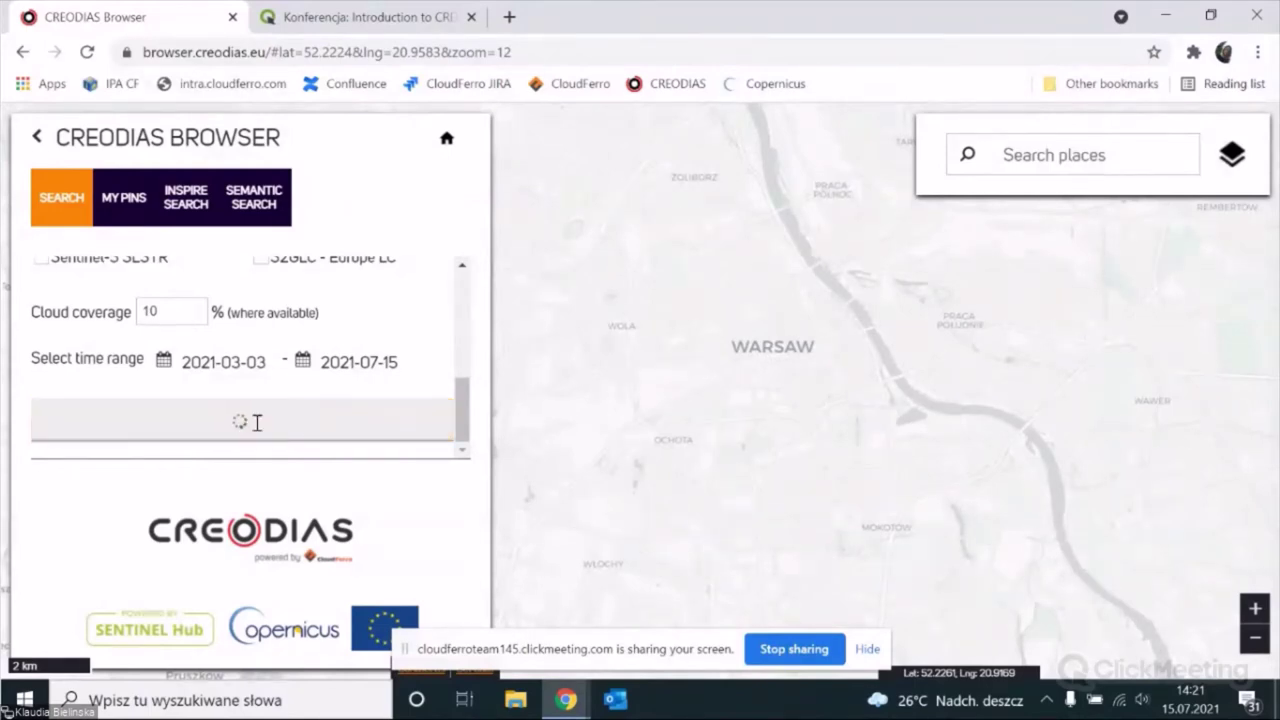
Step: Find the cloud-free 2021-06-21 scene of tile 34UDC among the results and visualize it on the map
scroll(177, 386, "down", 5)
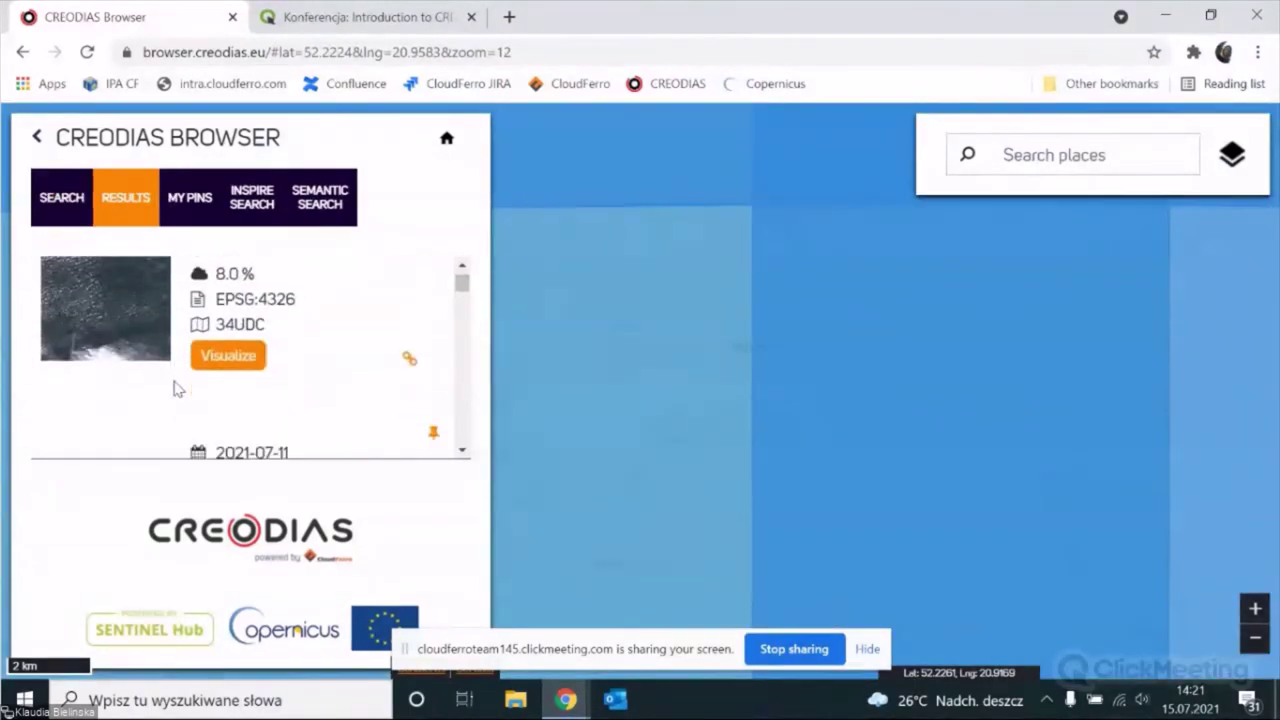
scroll(172, 386, "down", 4)
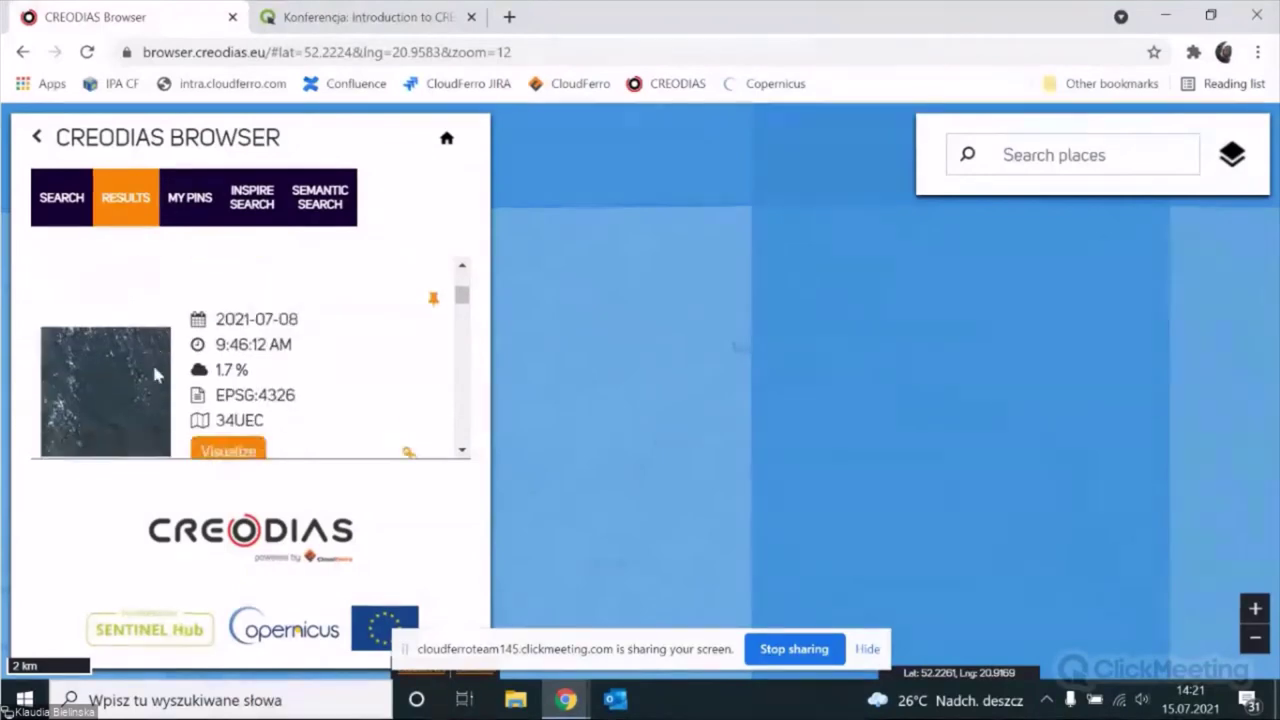
scroll(155, 373, "down", 5)
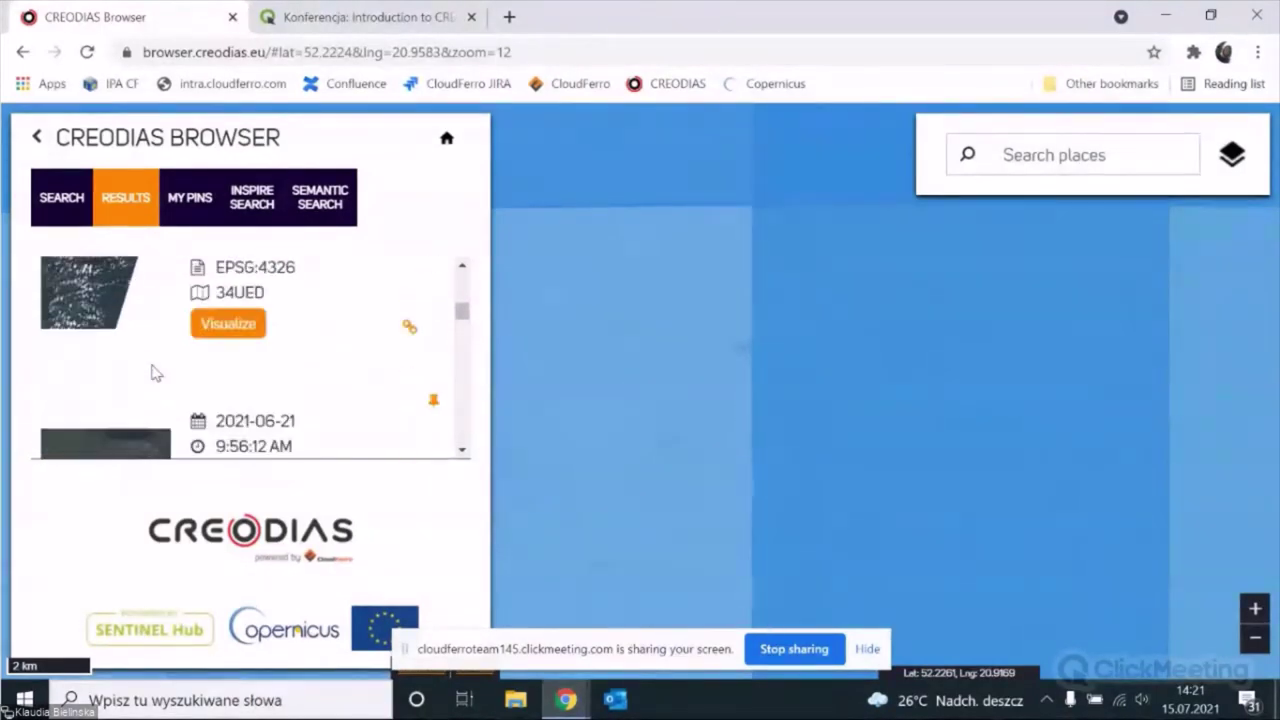
scroll(135, 360, "up", 2)
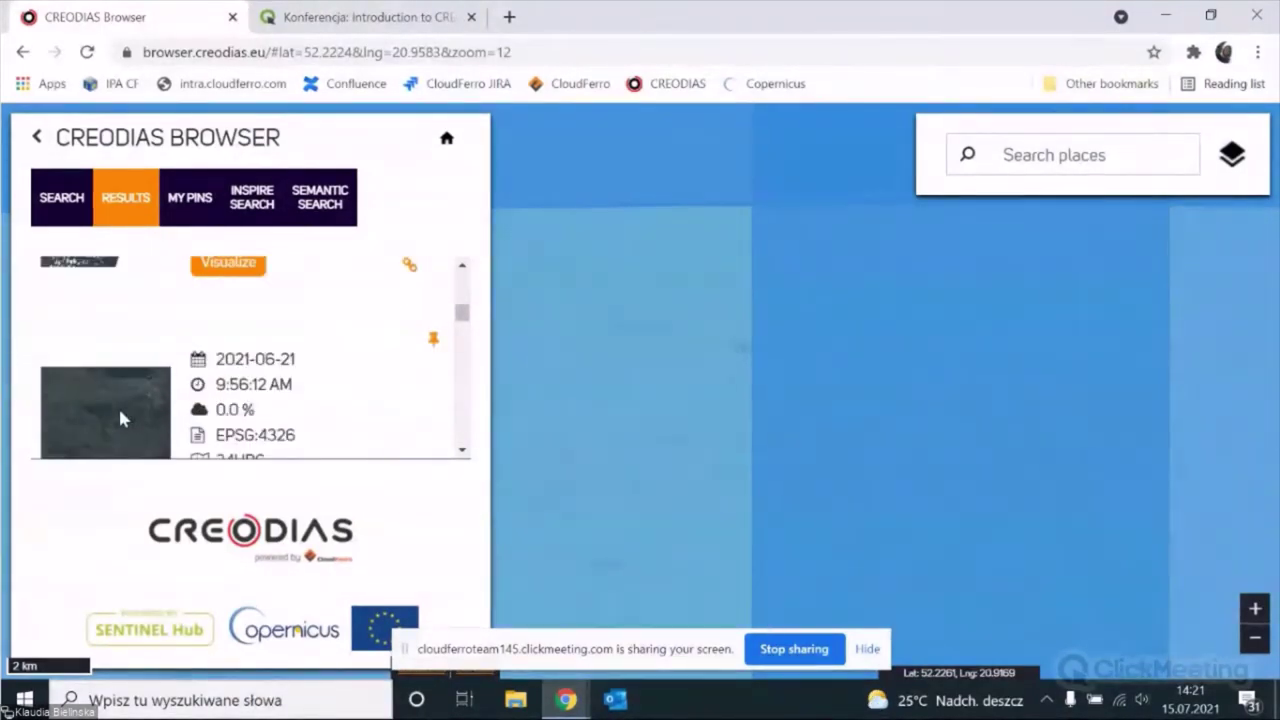
scroll(254, 379, "down", 1)
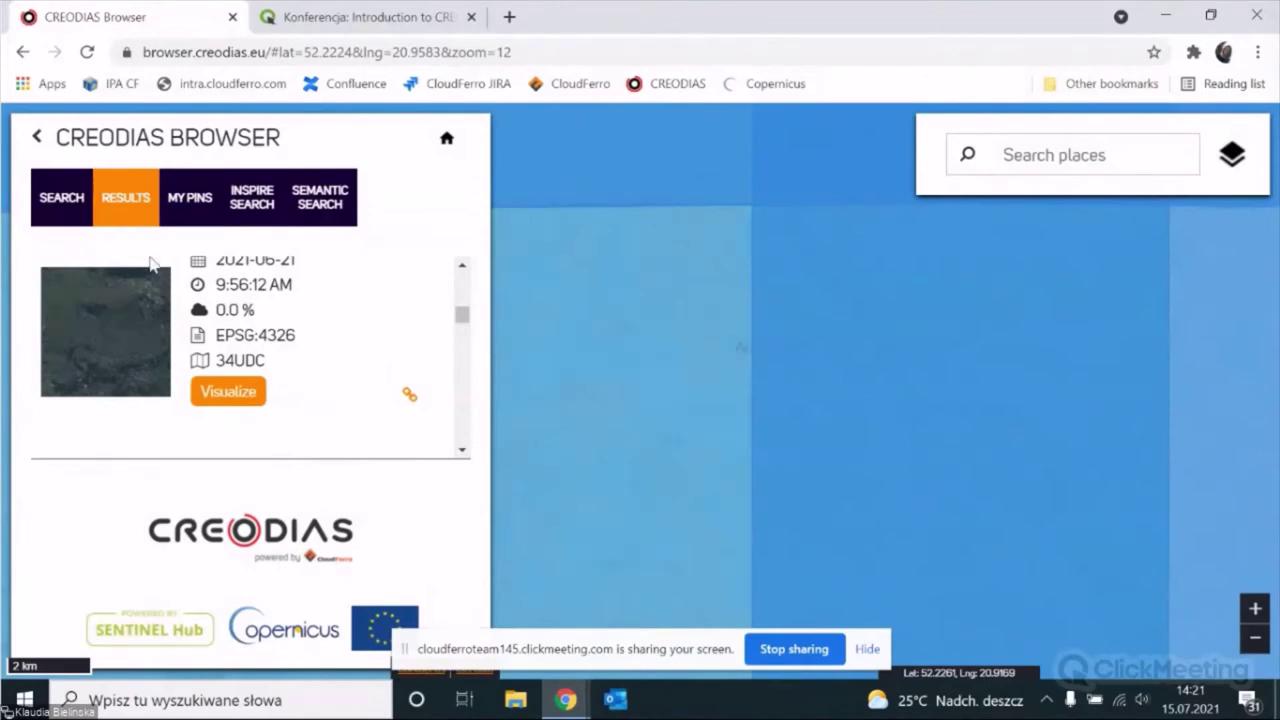
scroll(811, 408, "down", 1)
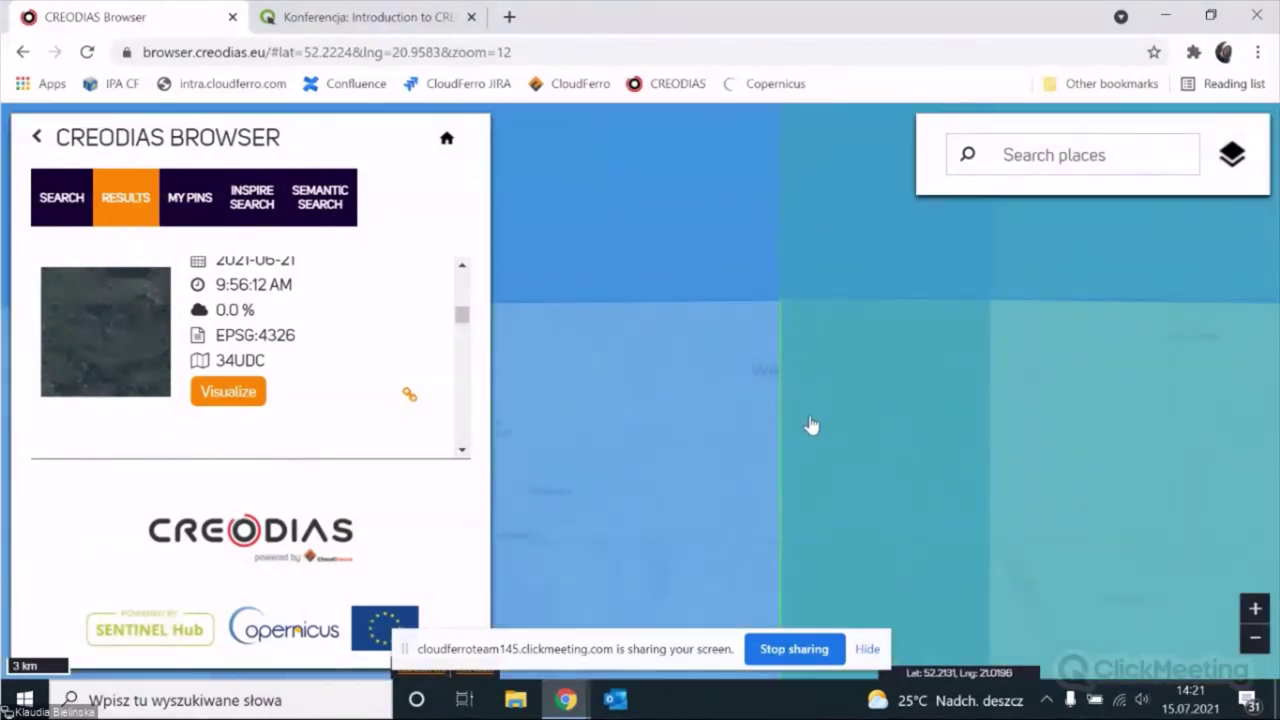
scroll(808, 390, "down", 2)
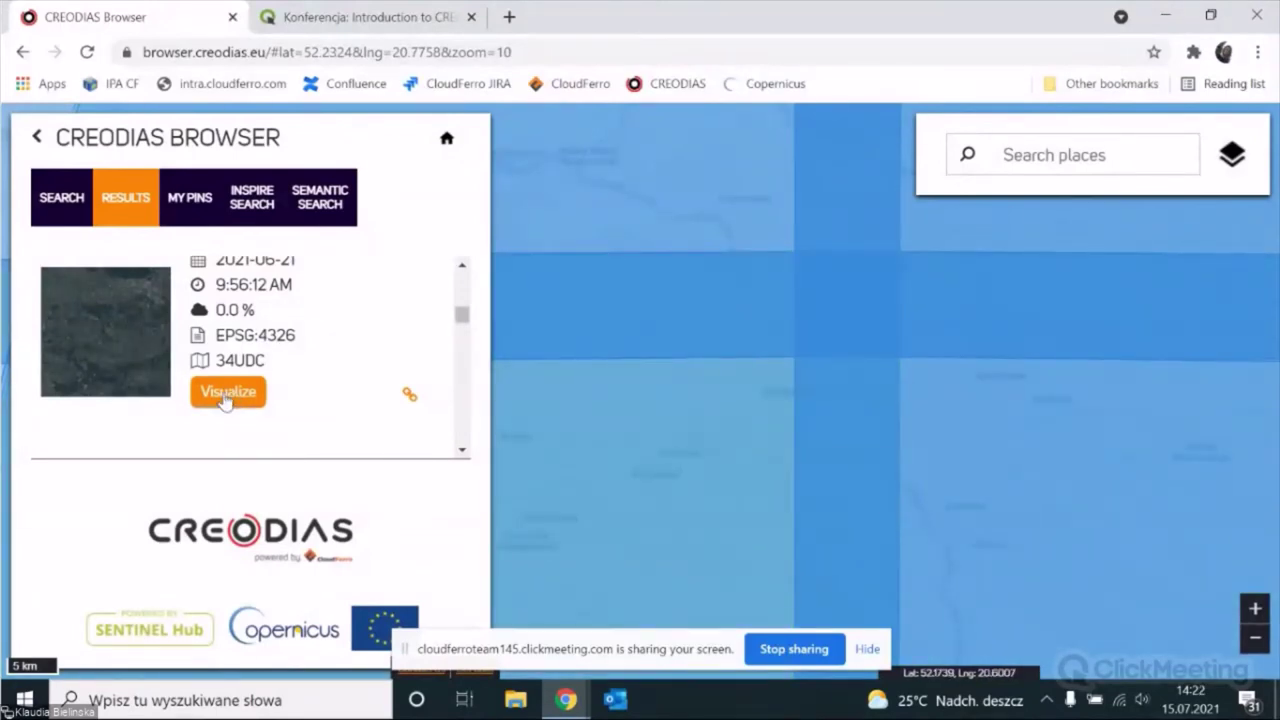
left_click(228, 392)
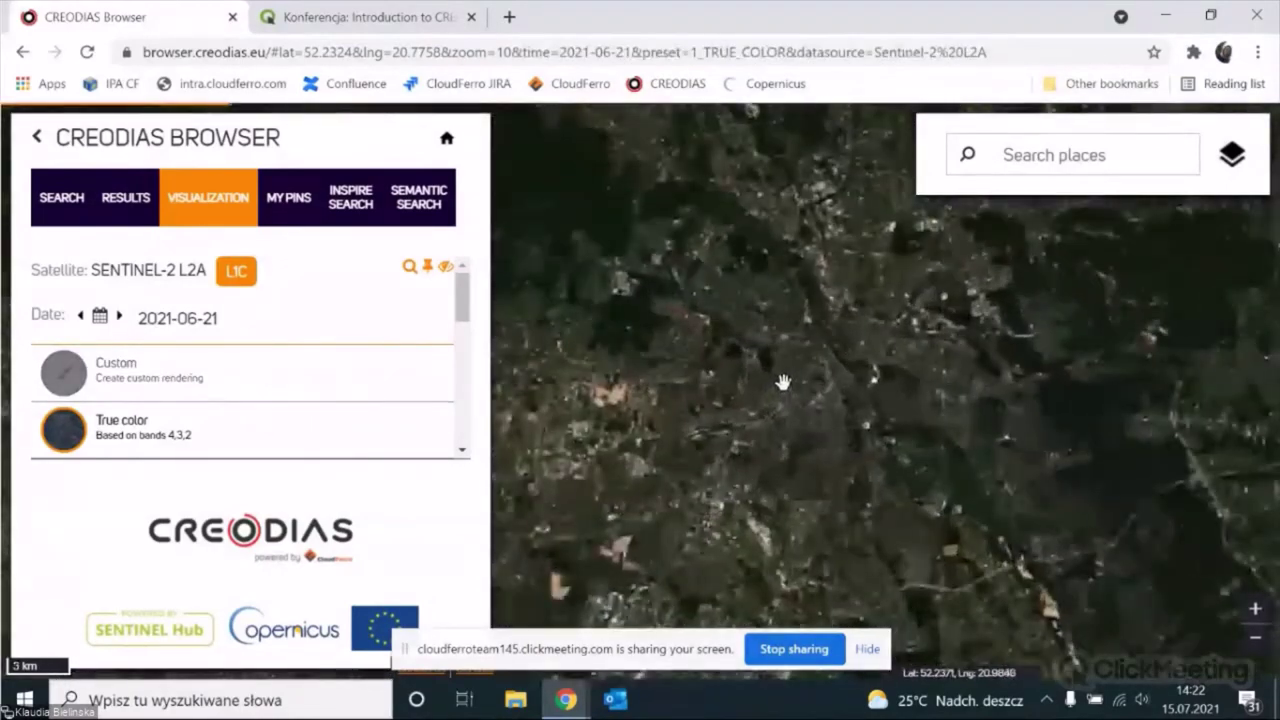
Step: Examine the true color image of Warsaw and its river at different scales, along with the list of available renderings
scroll(783, 383, "up", 1)
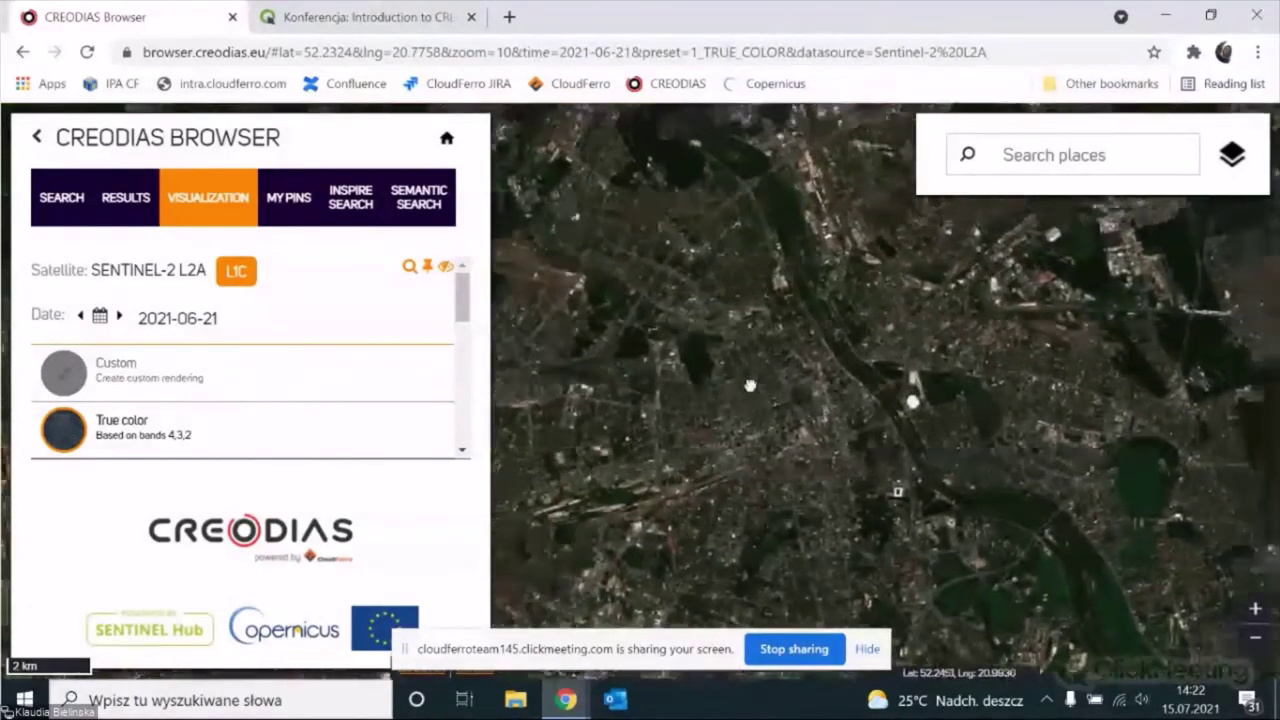
scroll(720, 425, "up", 1)
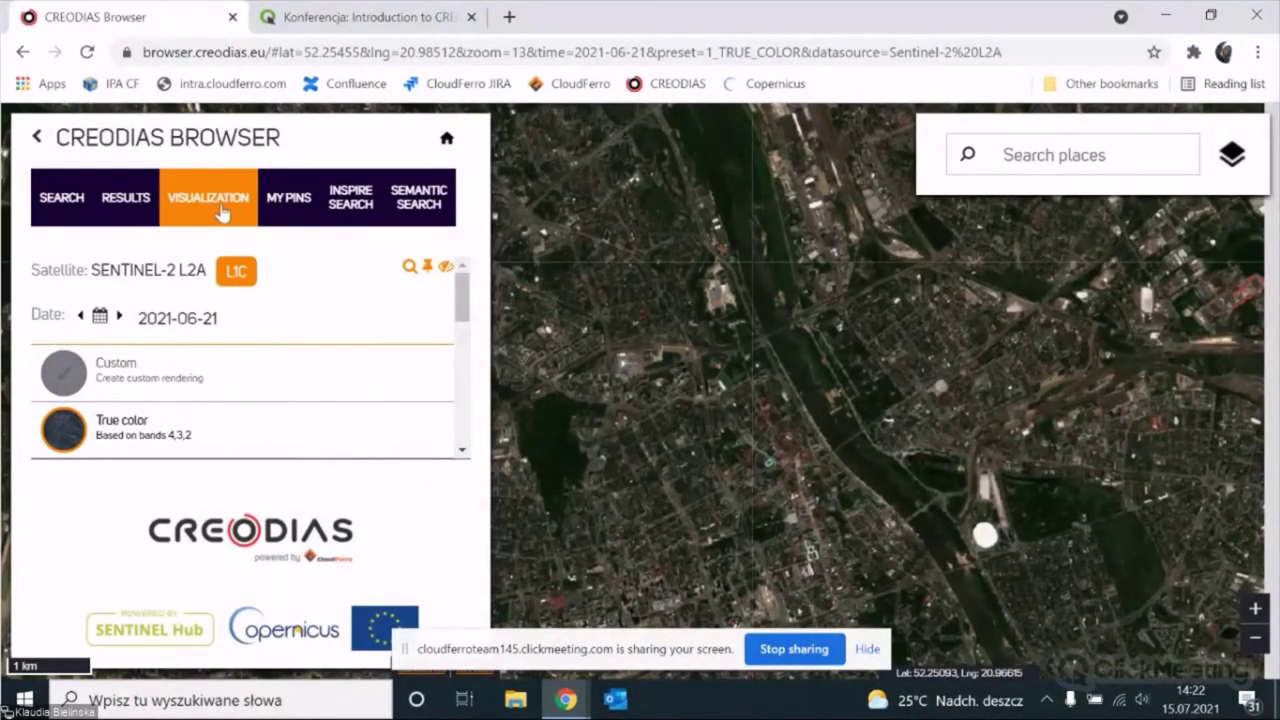
scroll(277, 366, "down", 3)
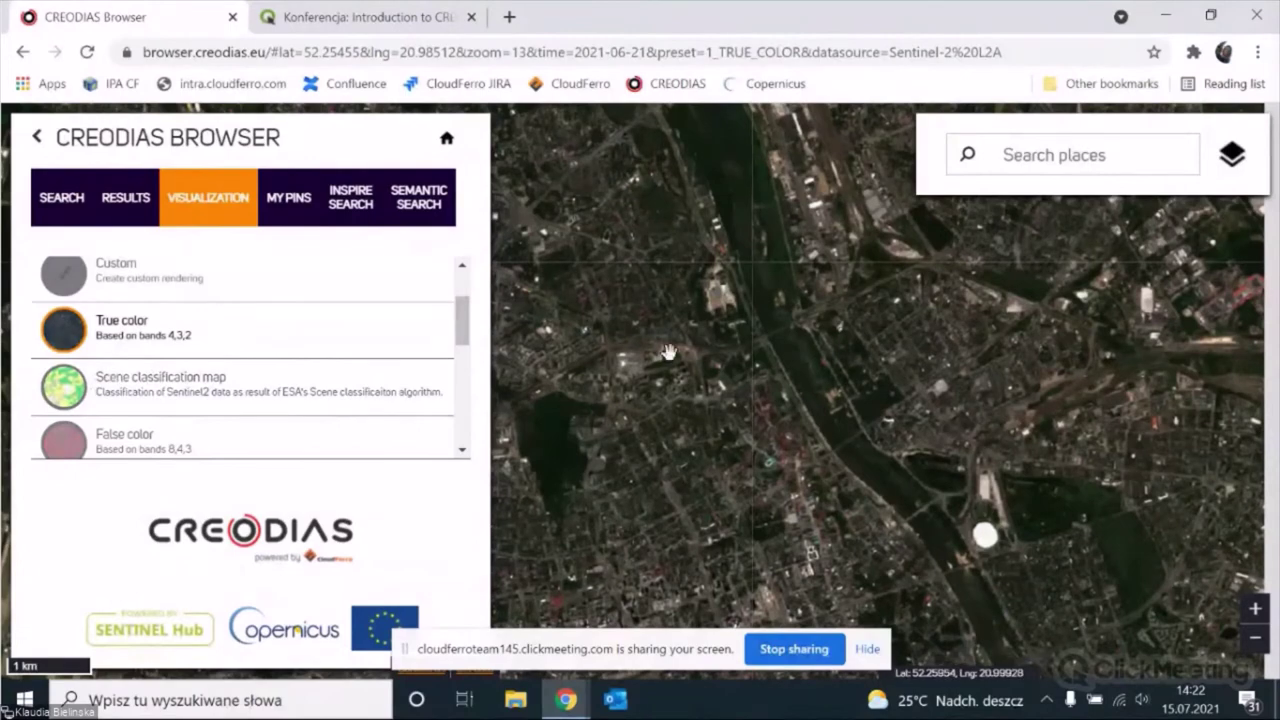
scroll(695, 386, "down", 2)
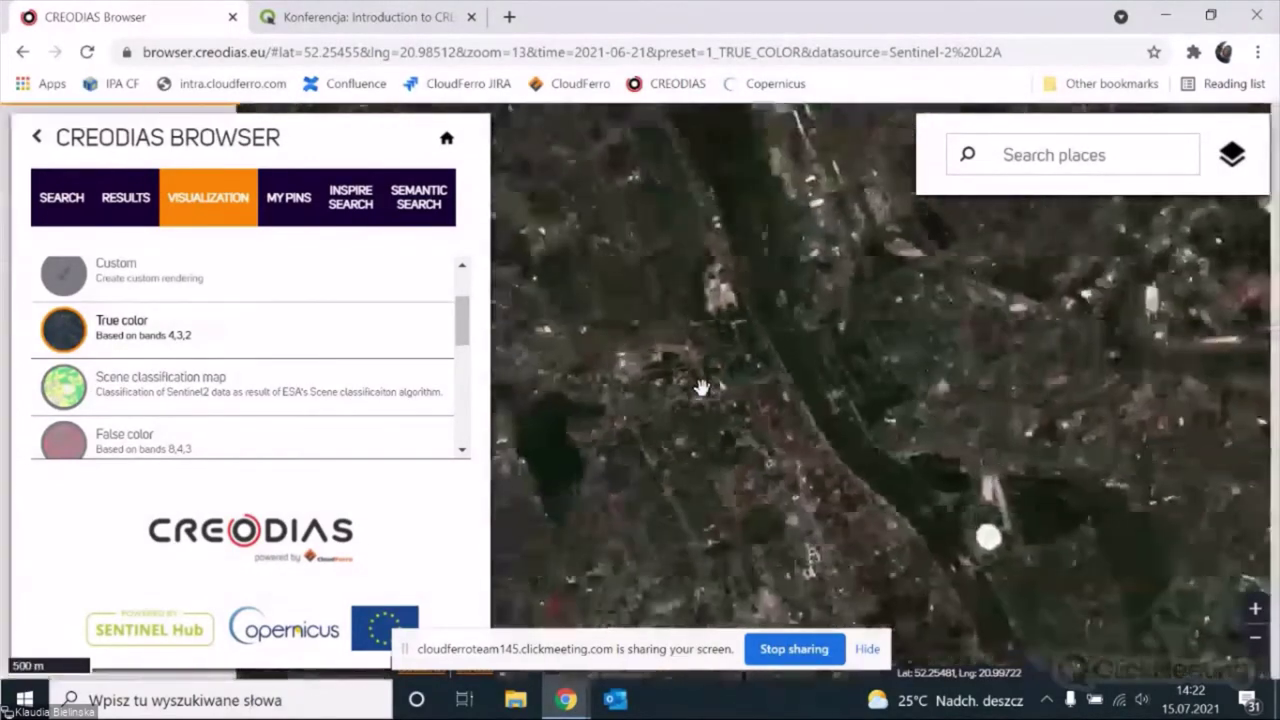
scroll(715, 394, "down", 1)
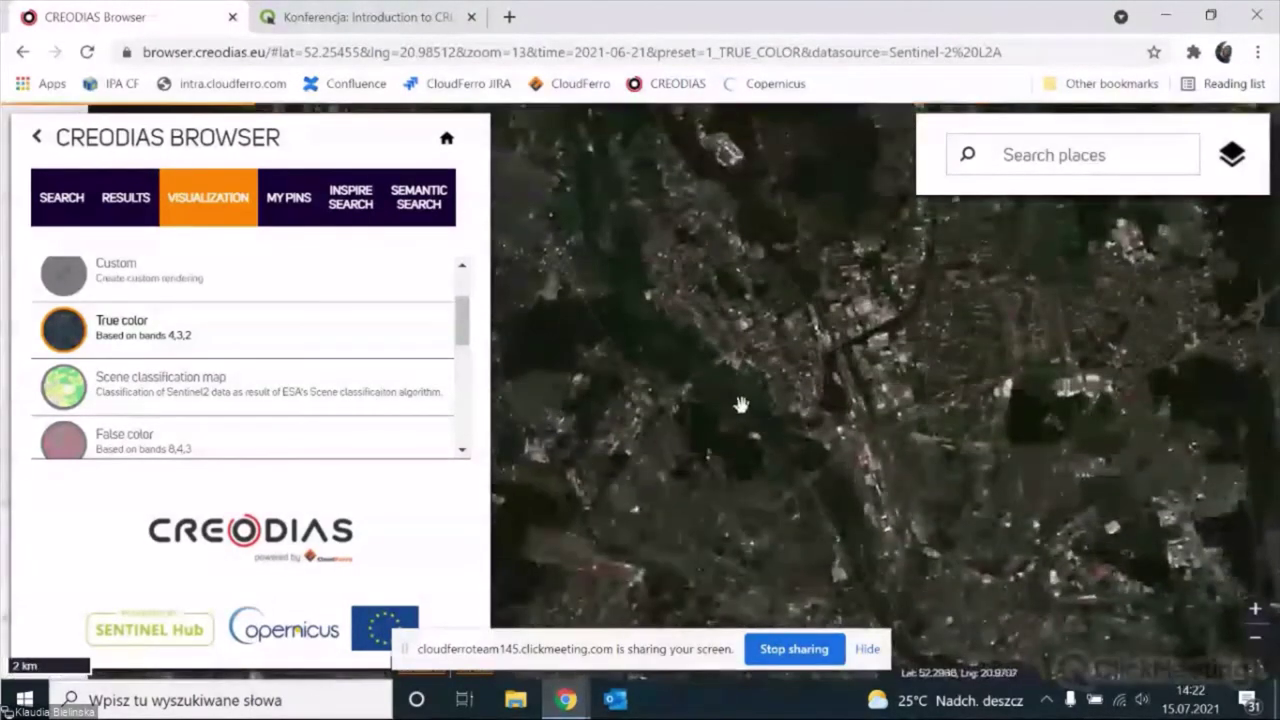
scroll(733, 401, "up", 2)
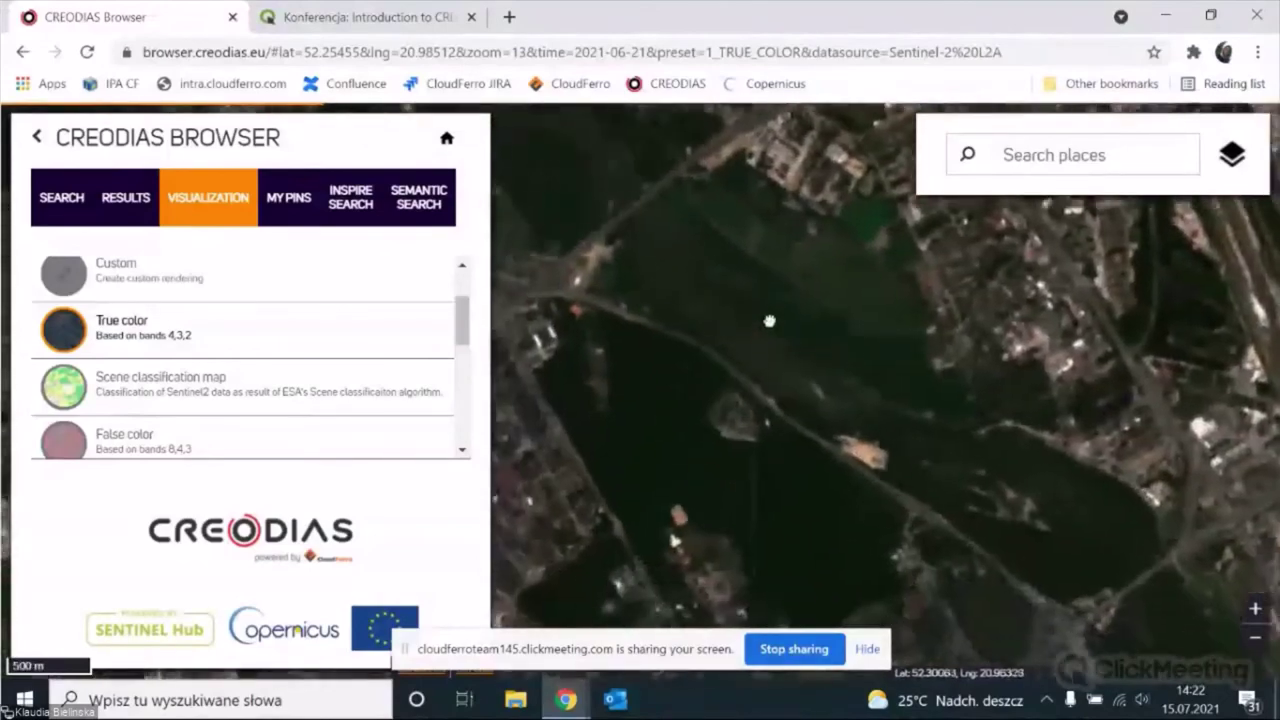
left_click_drag(920, 428, 766, 346)
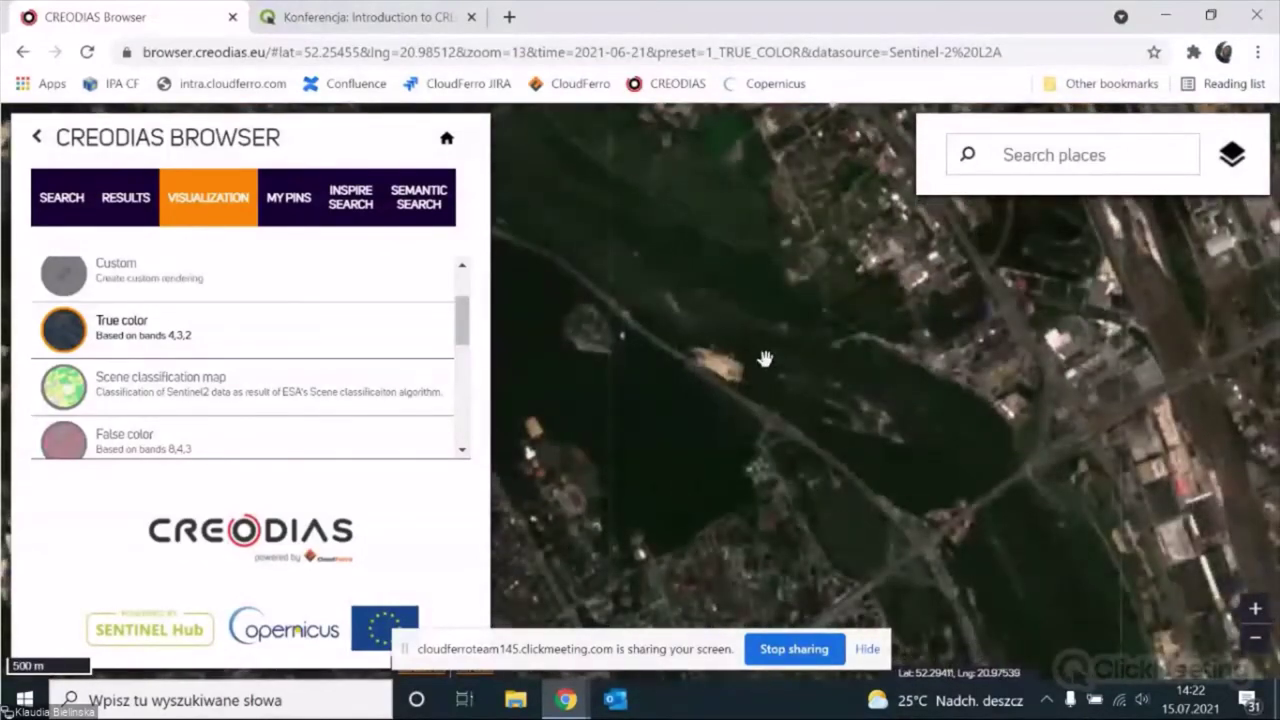
Step: View the 2021-06-21 Warsaw scene as a scene classification map and as a false color image based on bands 8,4,3
left_click(145, 394)
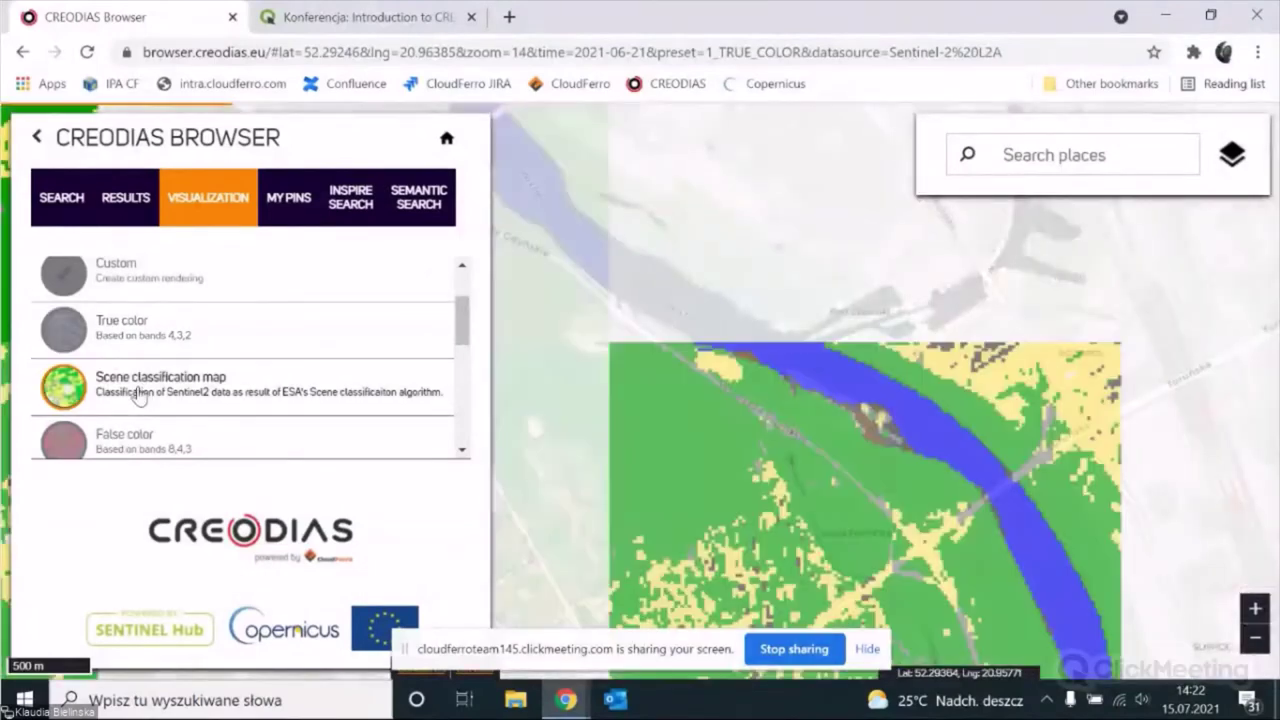
scroll(727, 455, "down", 1)
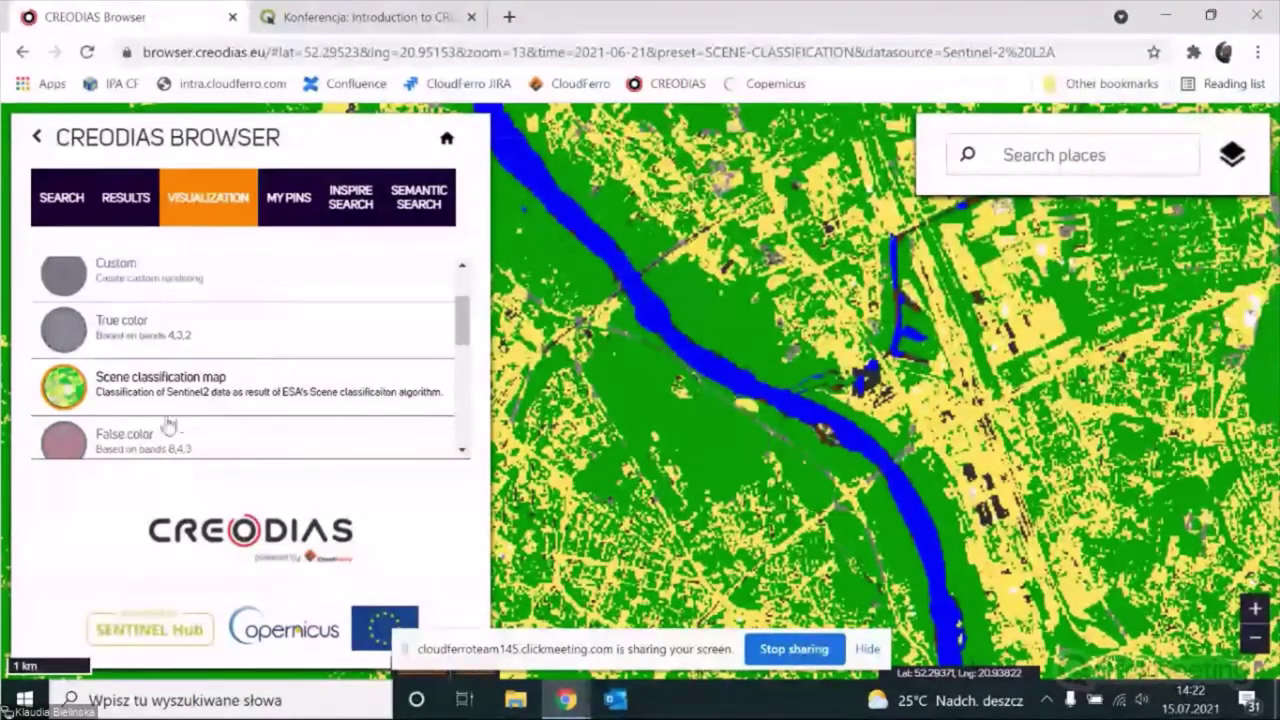
left_click(128, 444)
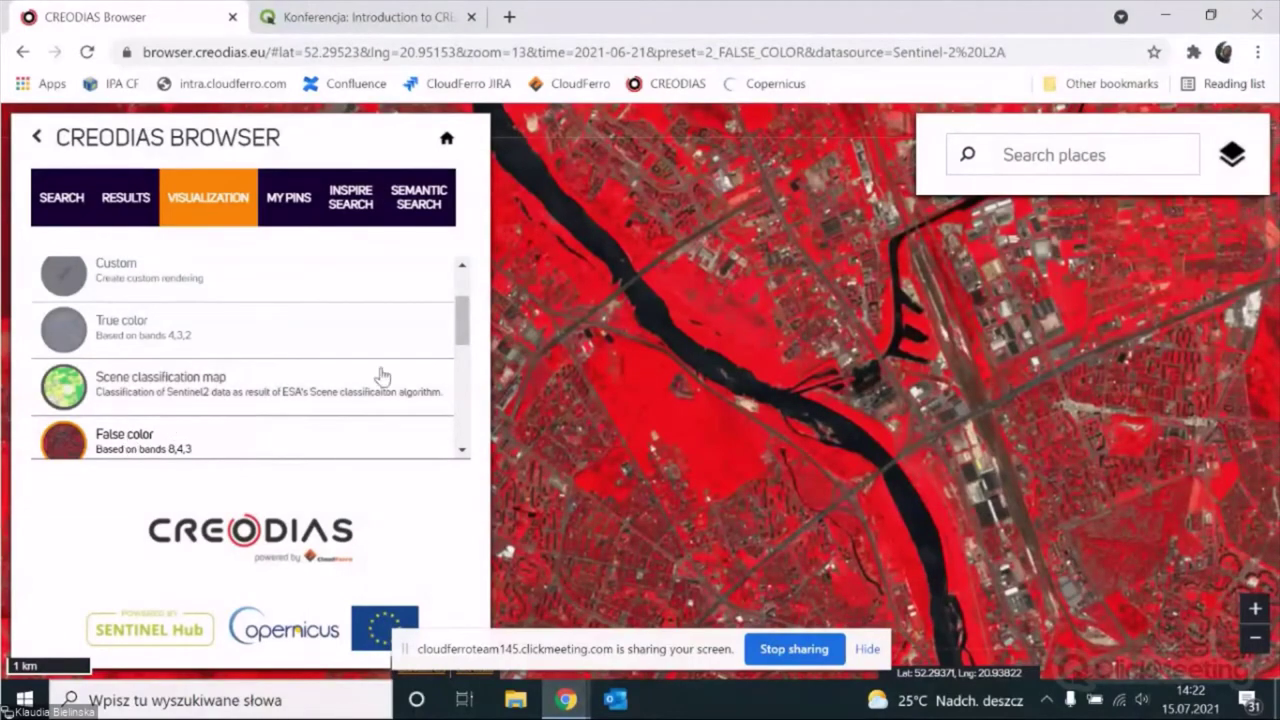
left_click_drag(455, 308, 458, 348)
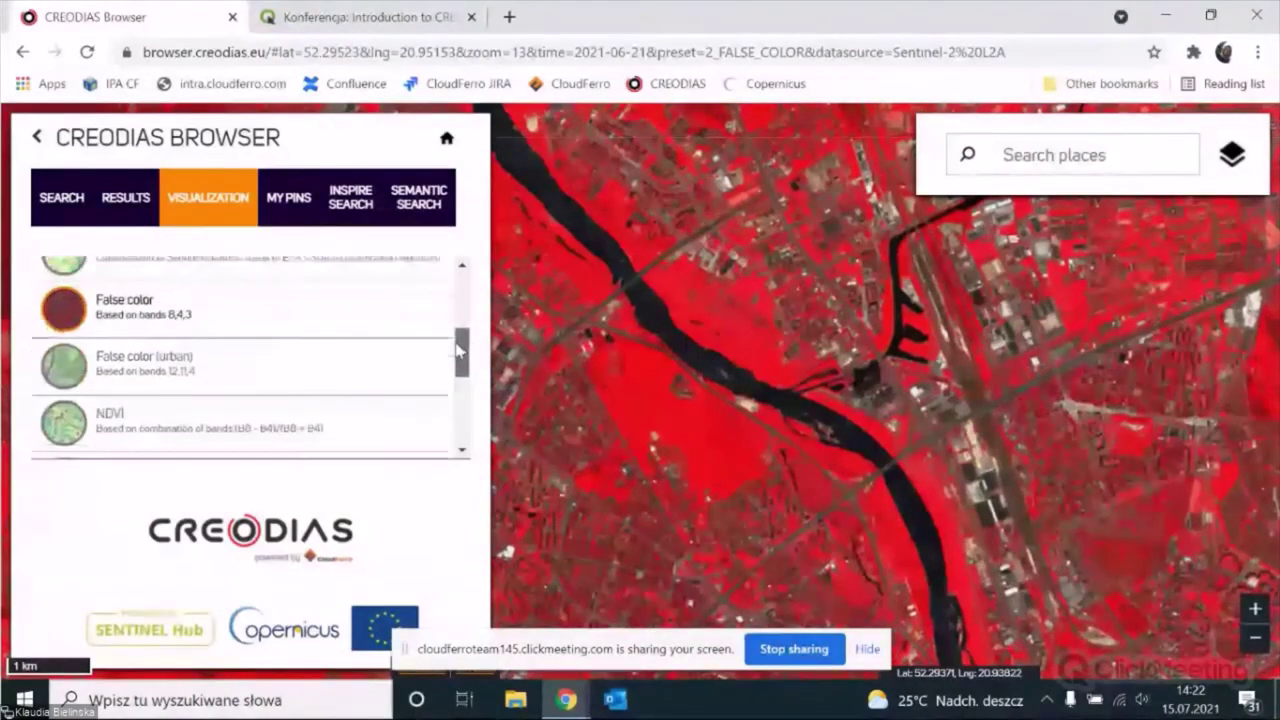
Step: View the Warsaw scene in the False color (urban) rendering and in the NDVI rendering
left_click(158, 363)
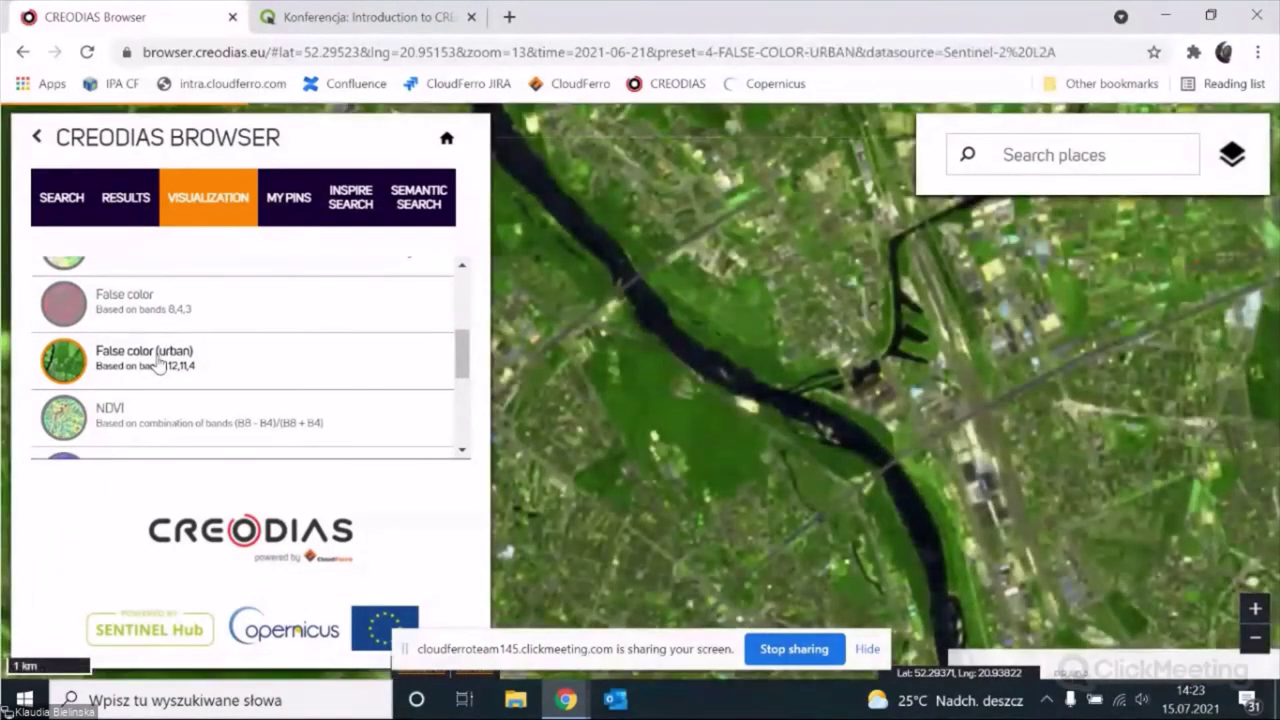
left_click(121, 425)
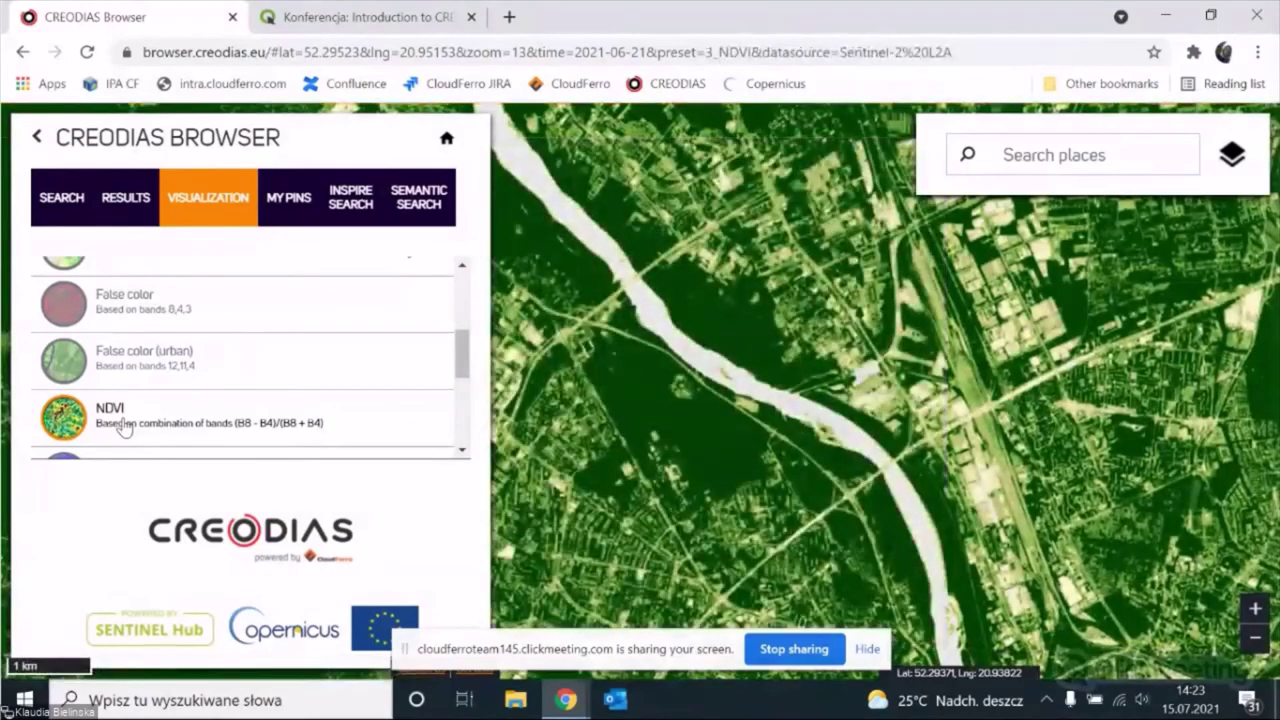
scroll(461, 350, "down", 2)
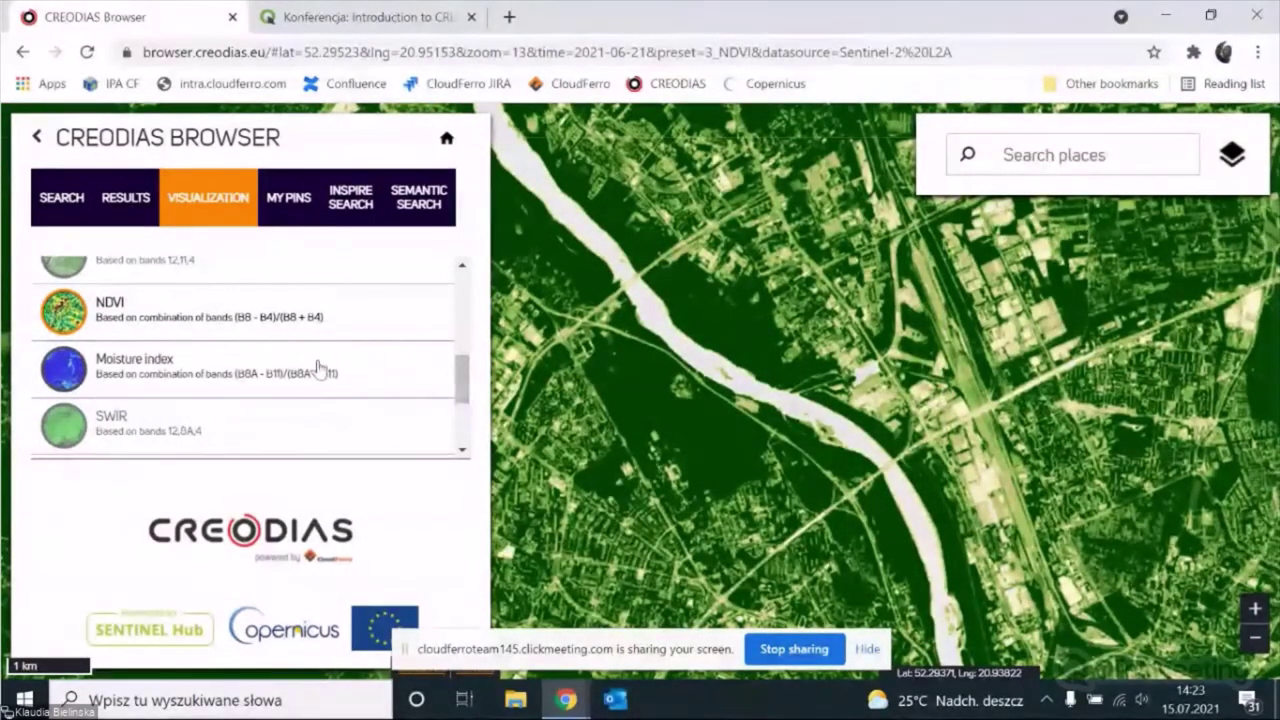
Step: View the Warsaw scene in the Moisture index rendering and in the SWIR rendering based on bands 12,8A,4
left_click(147, 370)
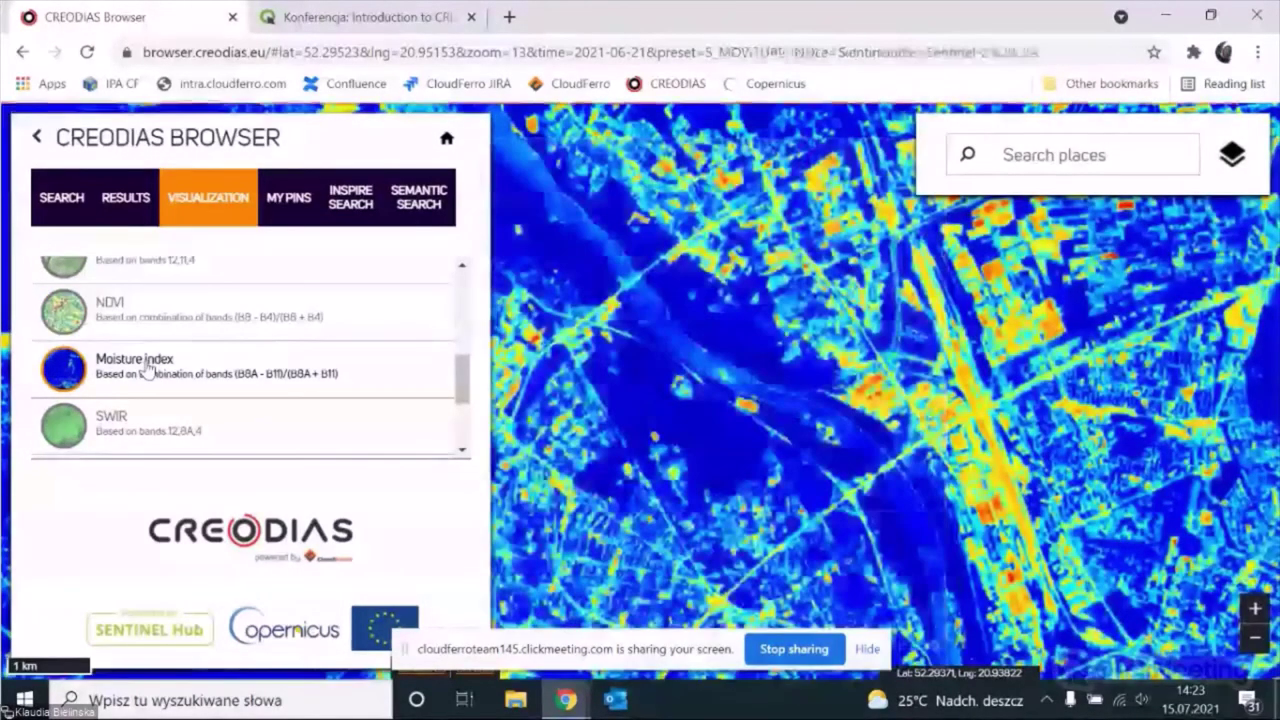
left_click(118, 425)
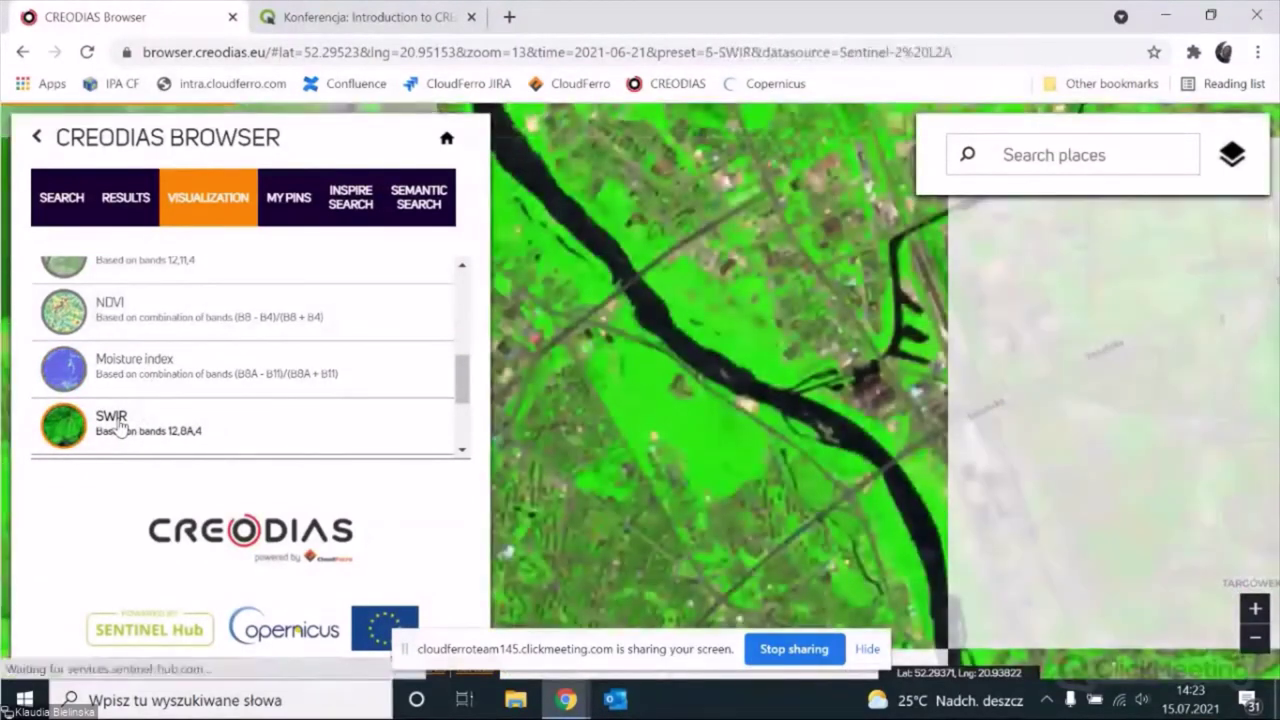
scroll(170, 420, "down", 1)
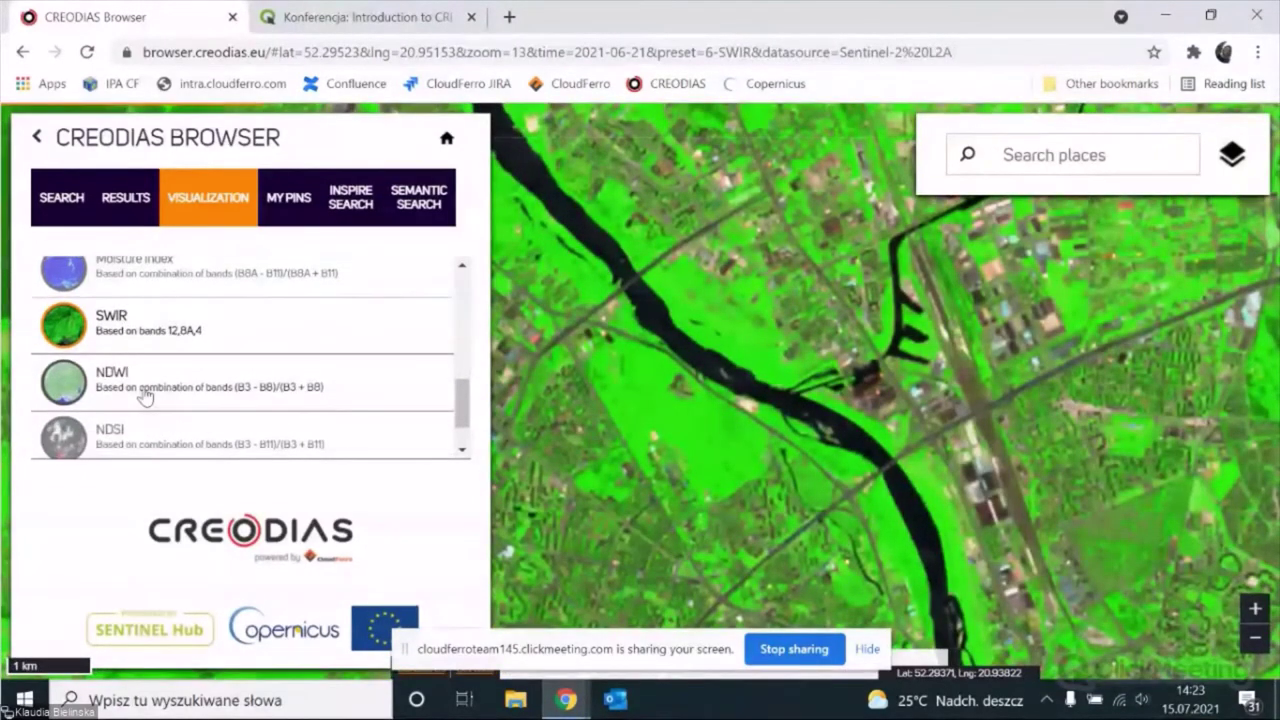
Step: View the scene in the NDWI rendering and in the NDSI rendering over a wider area of Warsaw
left_click(138, 388)
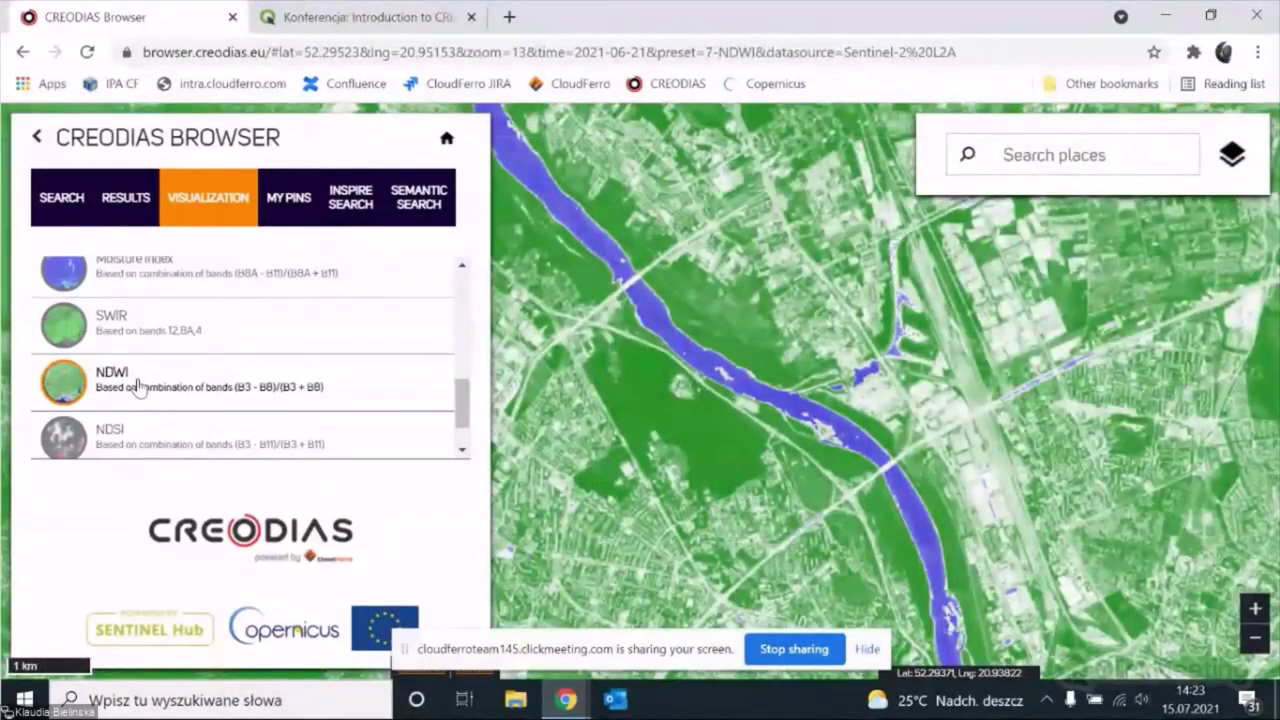
left_click(120, 443)
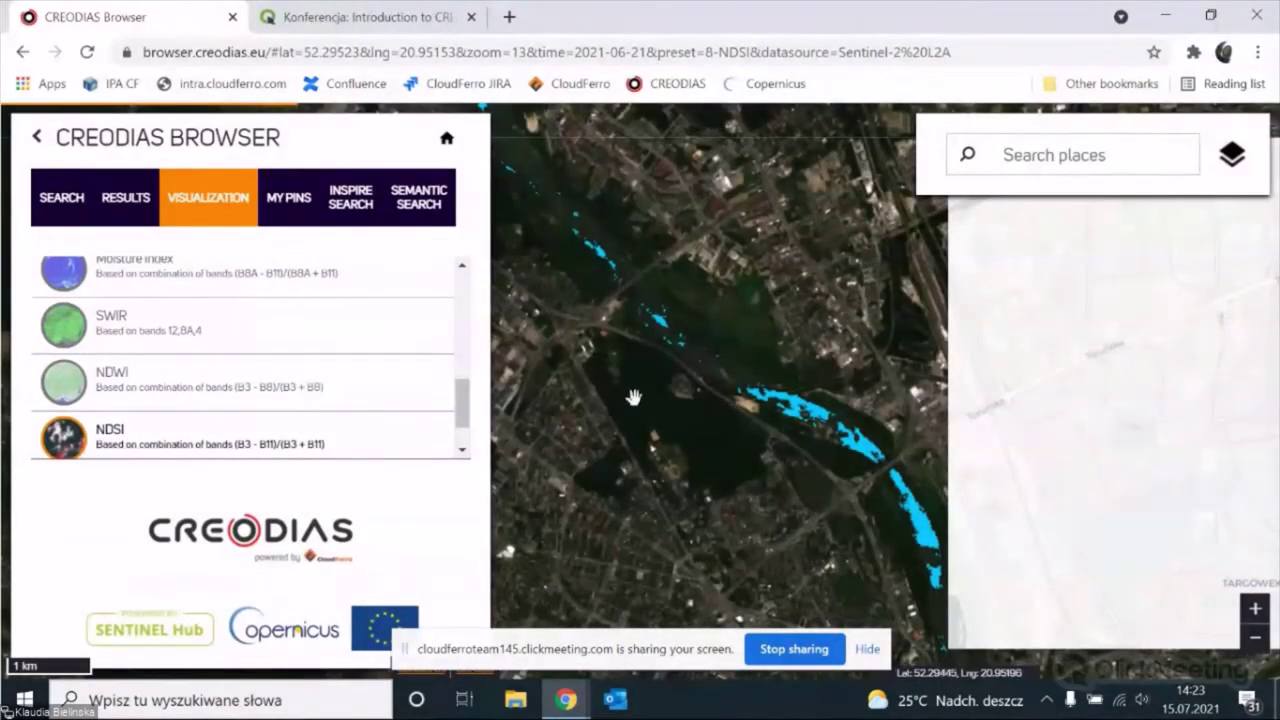
scroll(633, 397, "down", 2)
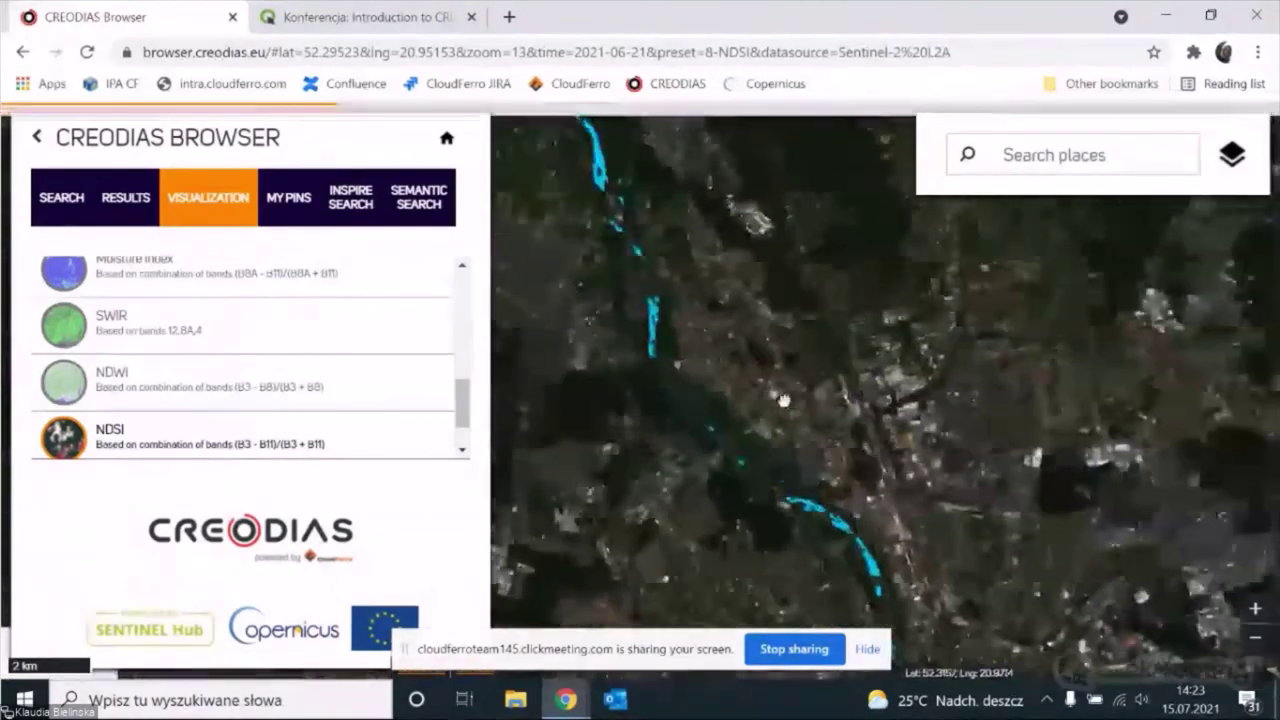
scroll(118, 385, "up", 1)
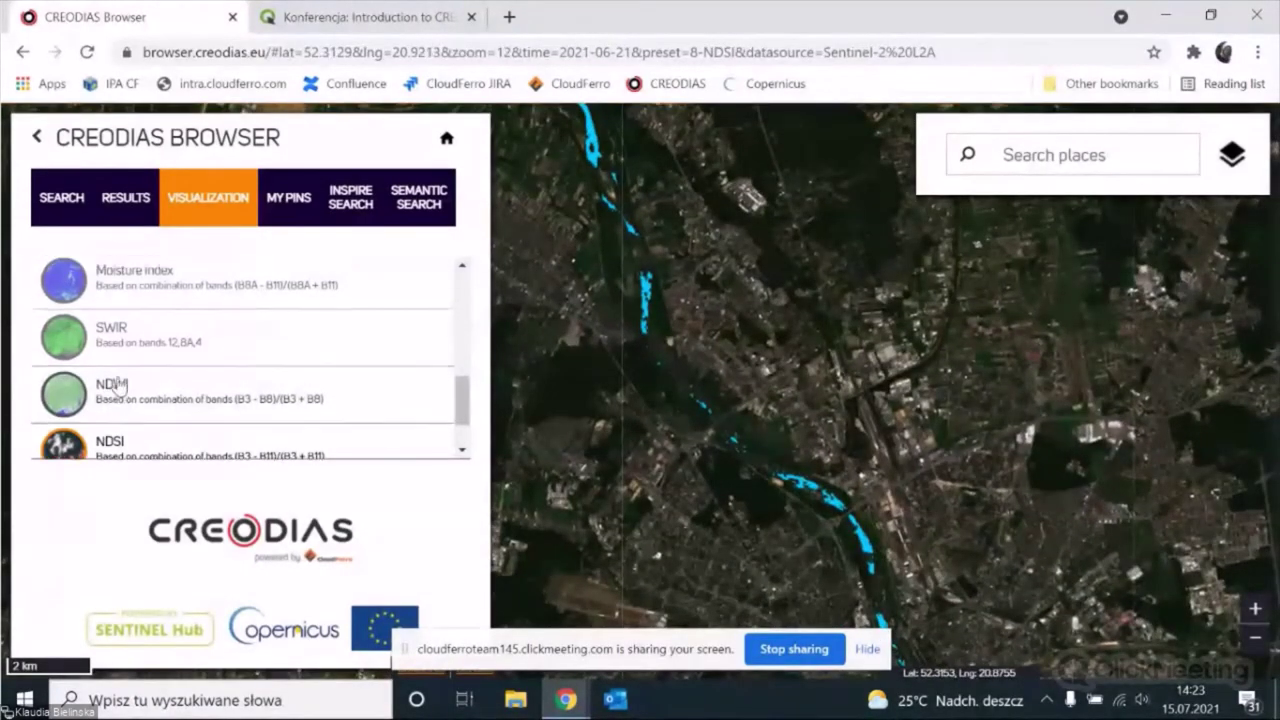
Step: Return the scene to the False color rendering based on bands 8,4,3 and view the area around the river
scroll(116, 385, "up", 10)
scroll(118, 360, "down", 2)
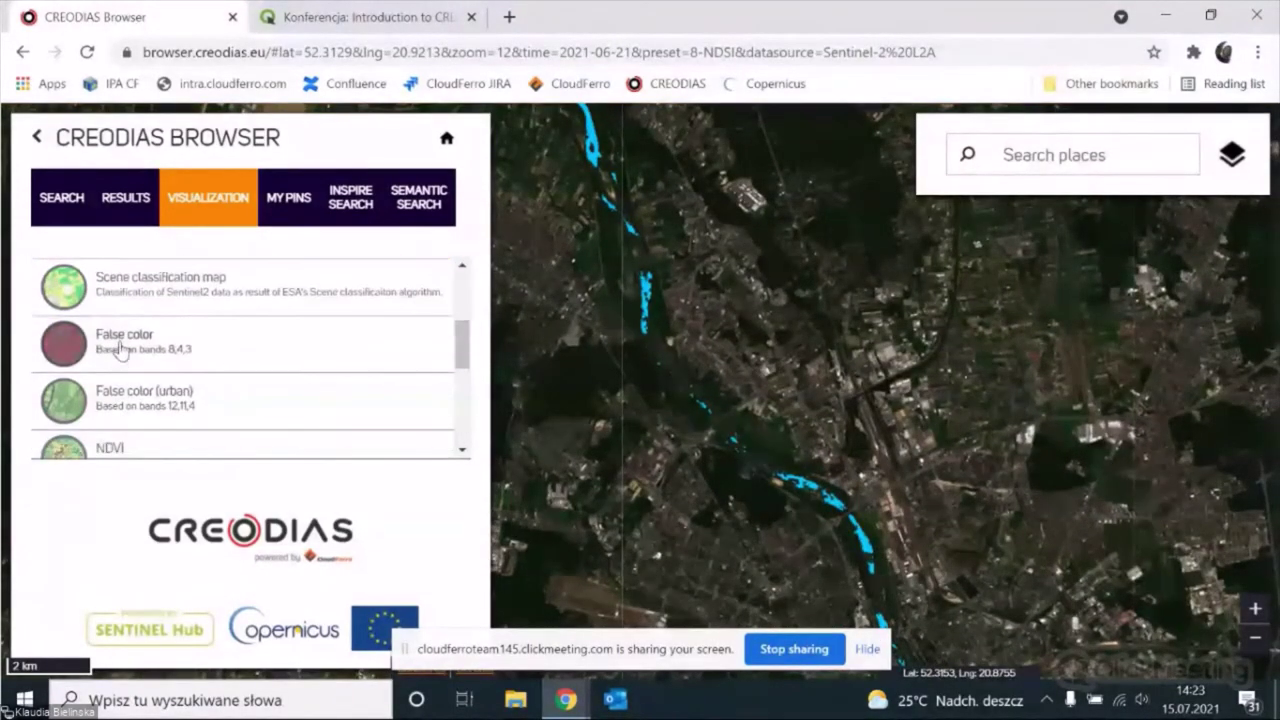
left_click(119, 347)
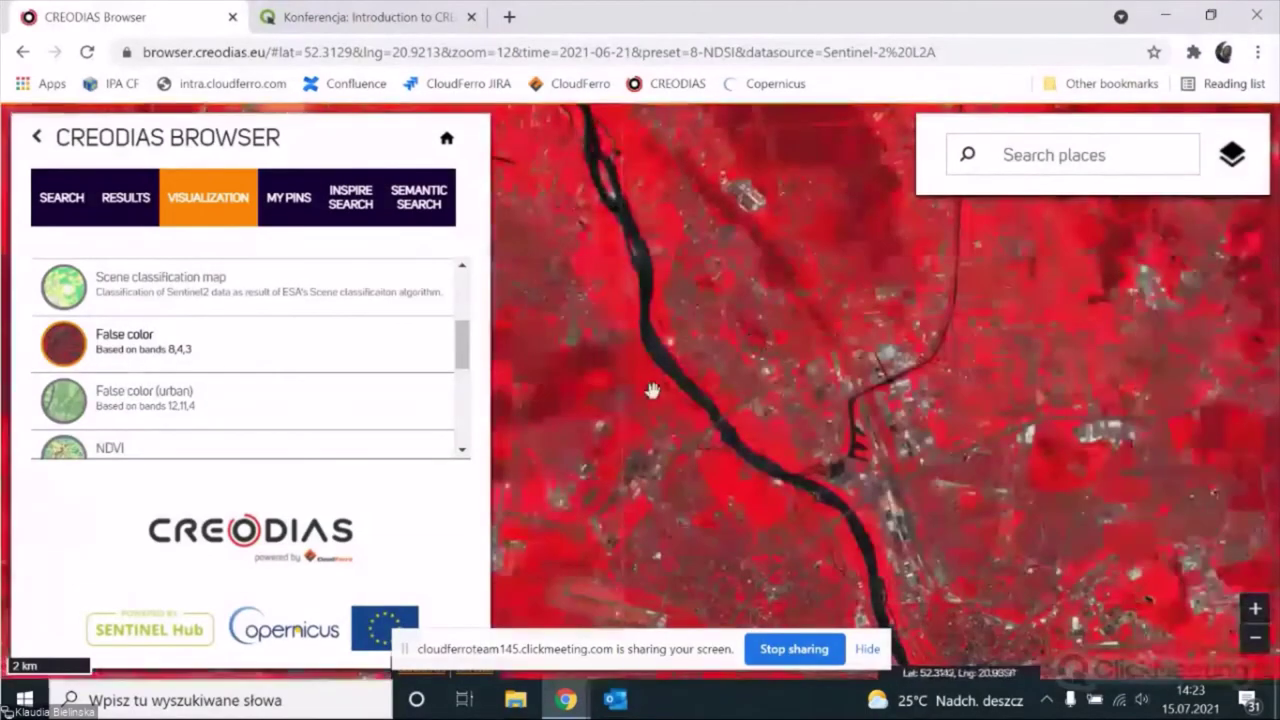
left_click_drag(662, 390, 752, 386)
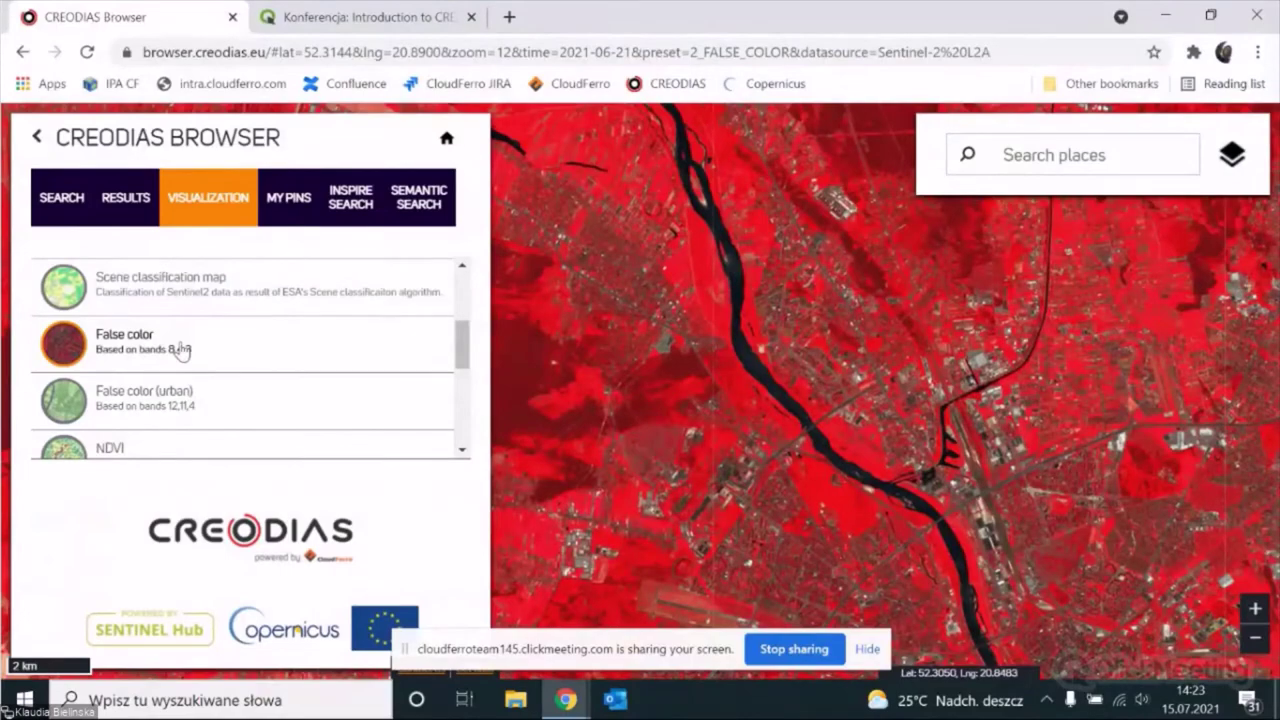
Step: Display the pinned Sentinel-2 L2A NDVI image of 2021-05-11 and look through the saved pins
left_click(288, 205)
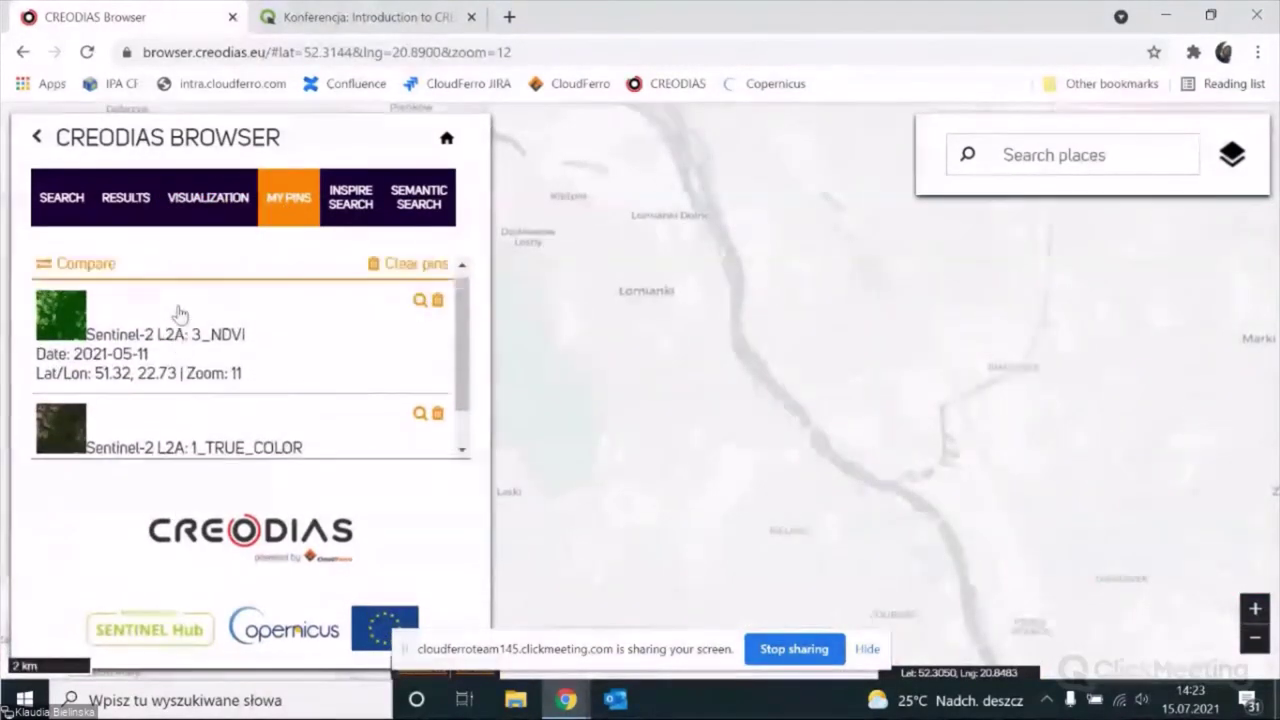
left_click(62, 327)
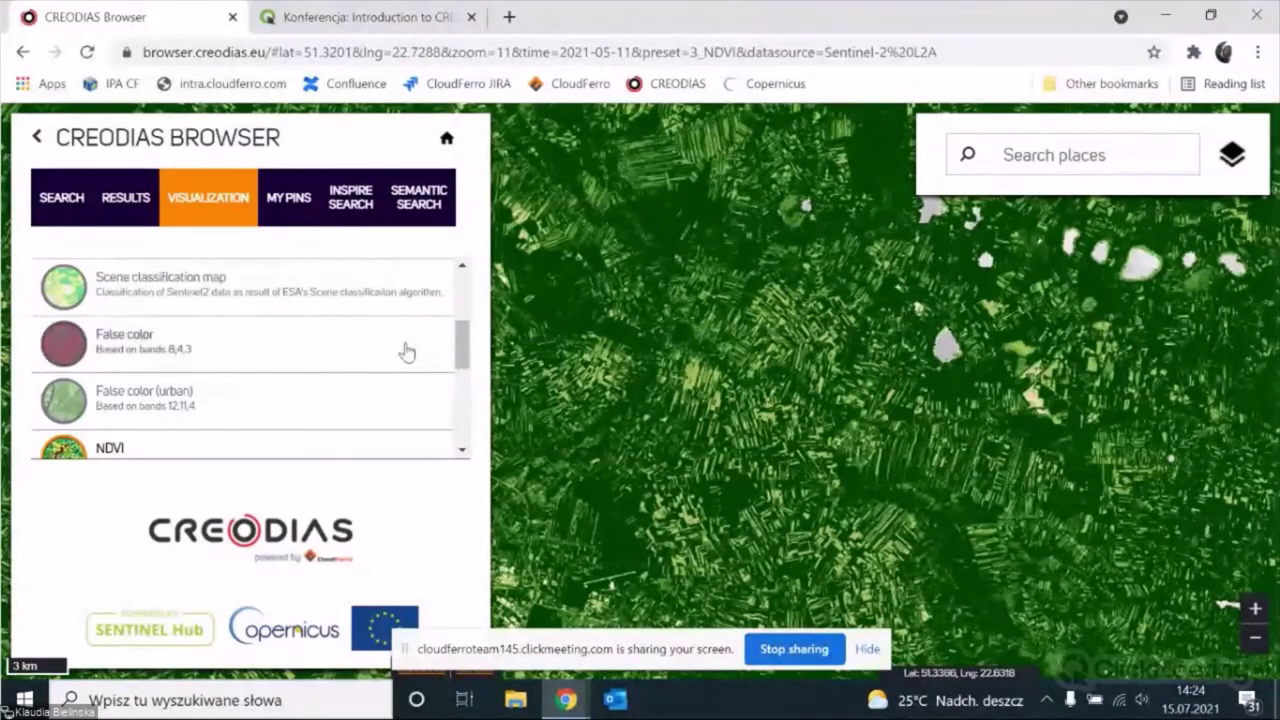
scroll(271, 354, "up", 5)
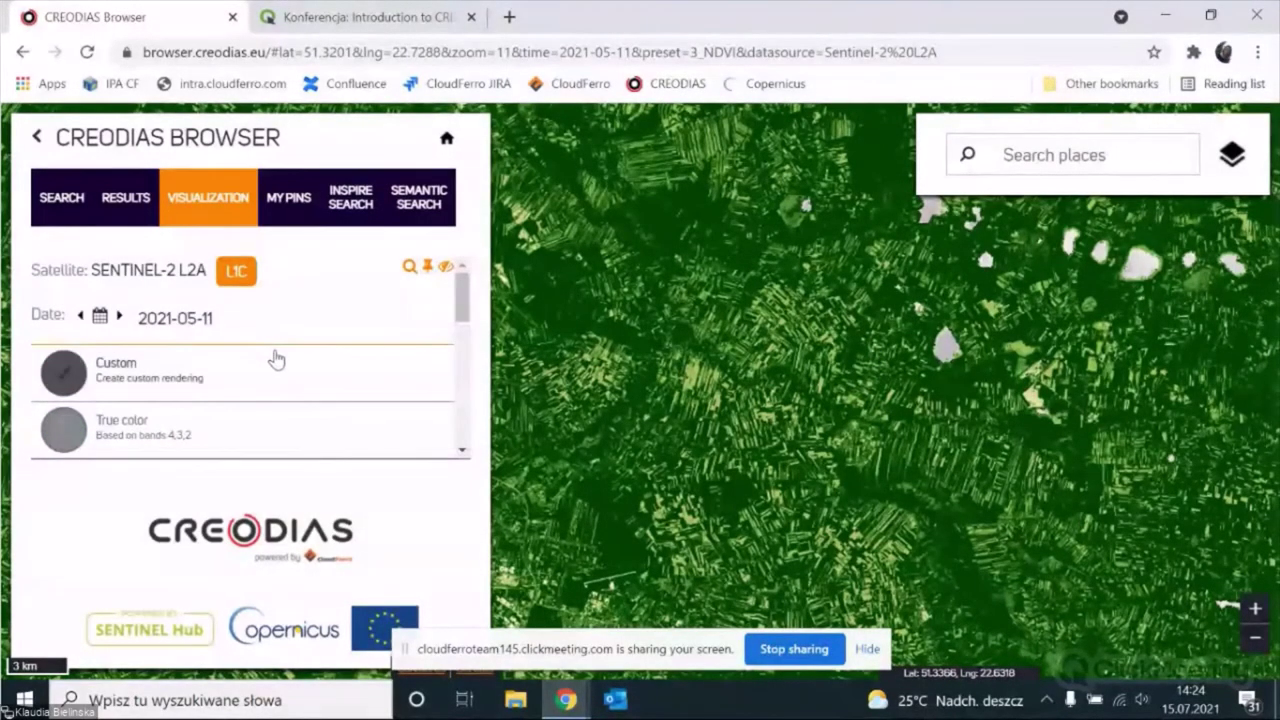
left_click(286, 197)
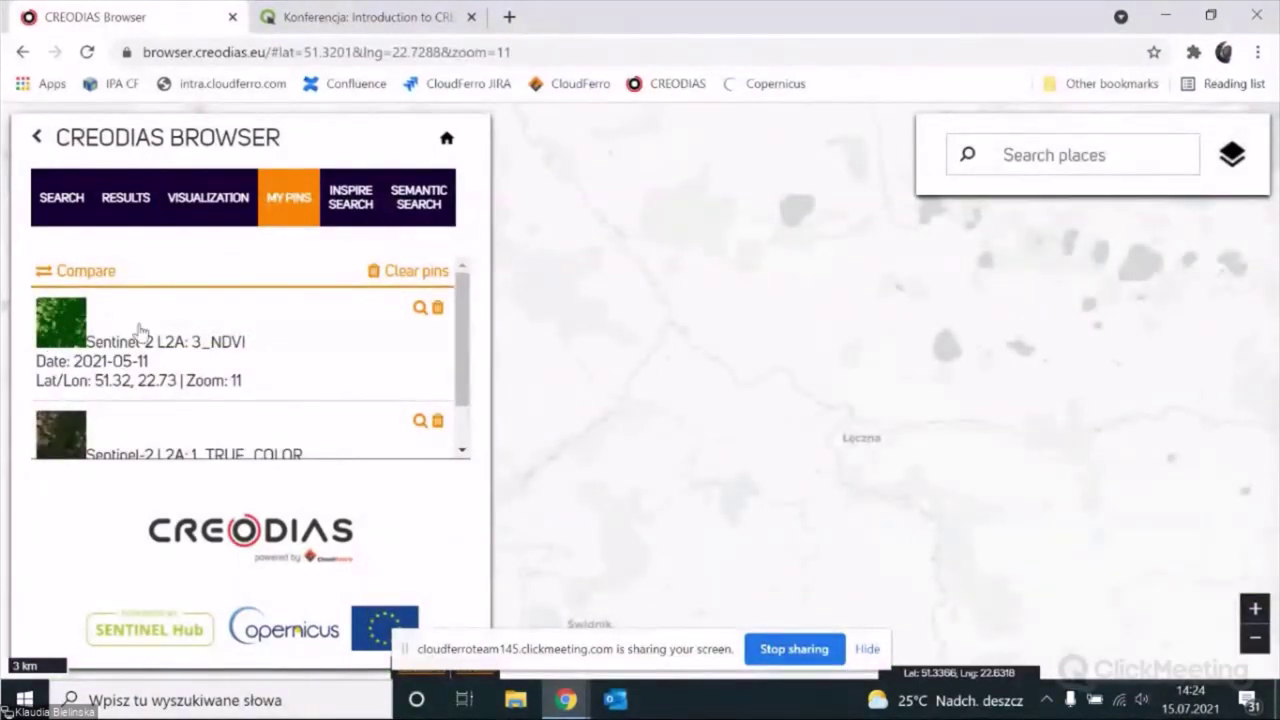
left_click(72, 330)
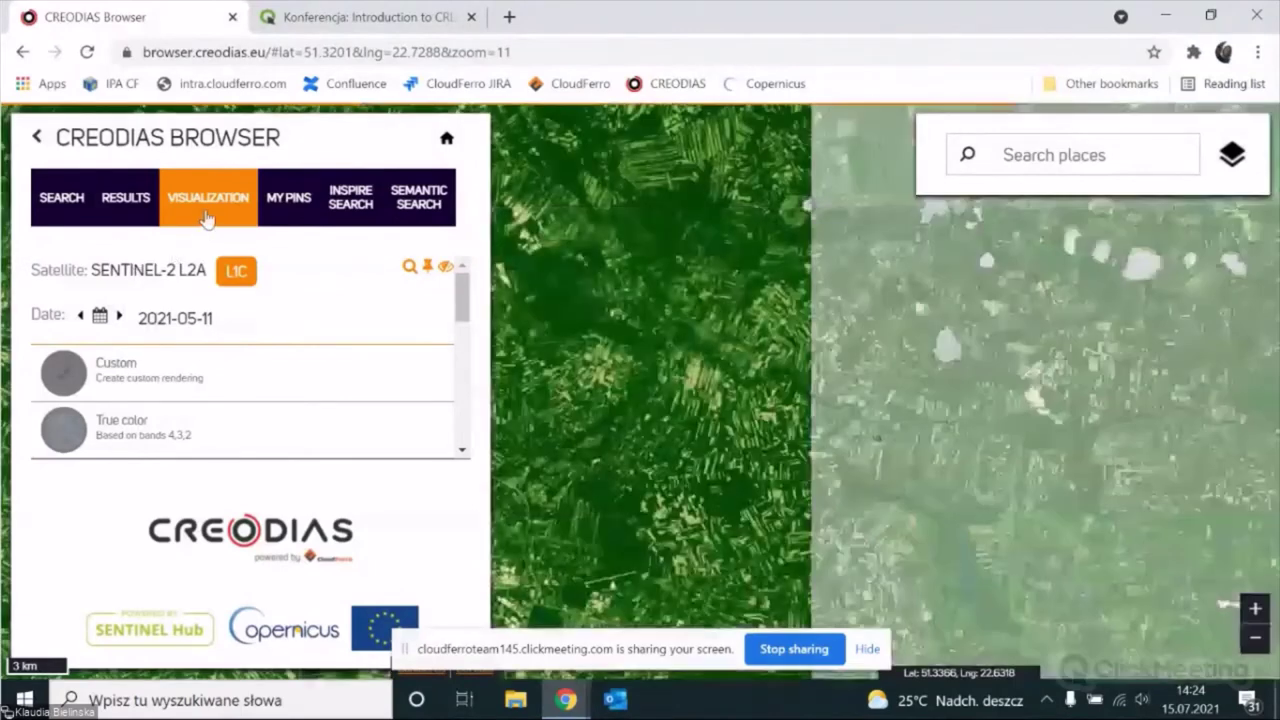
left_click(287, 200)
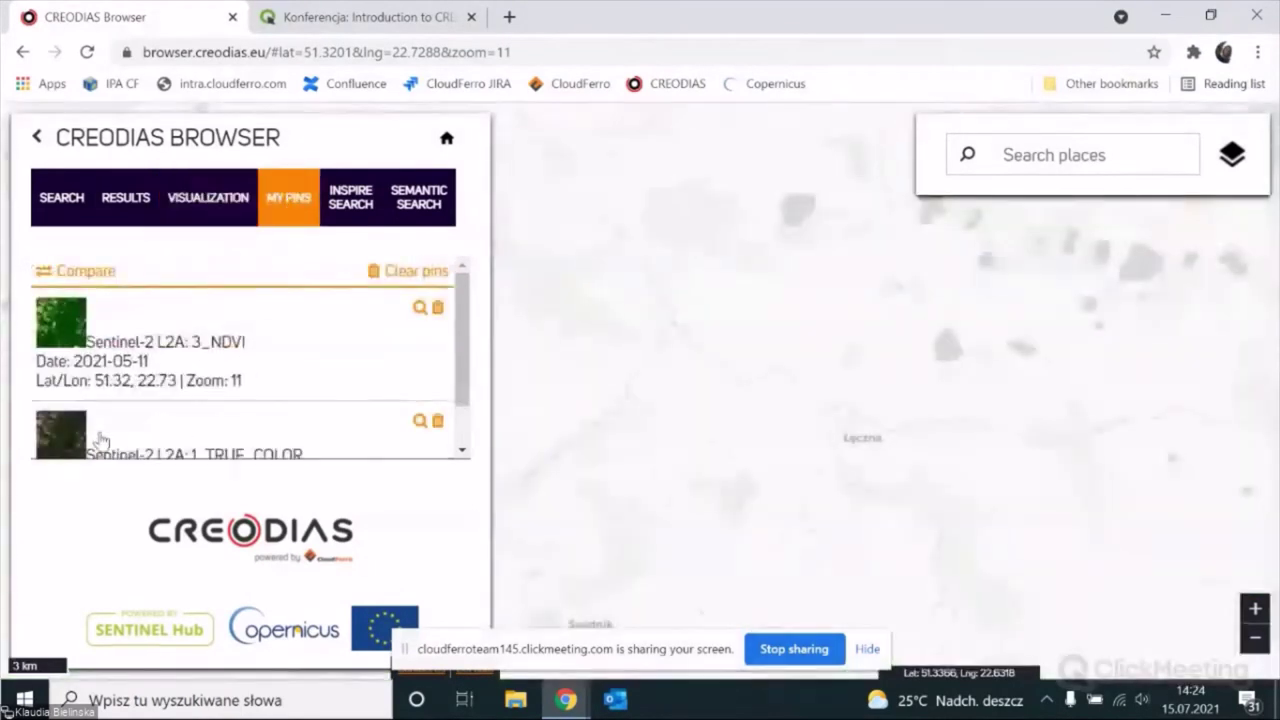
scroll(464, 341, "down", 1)
scroll(464, 341, "up", 1)
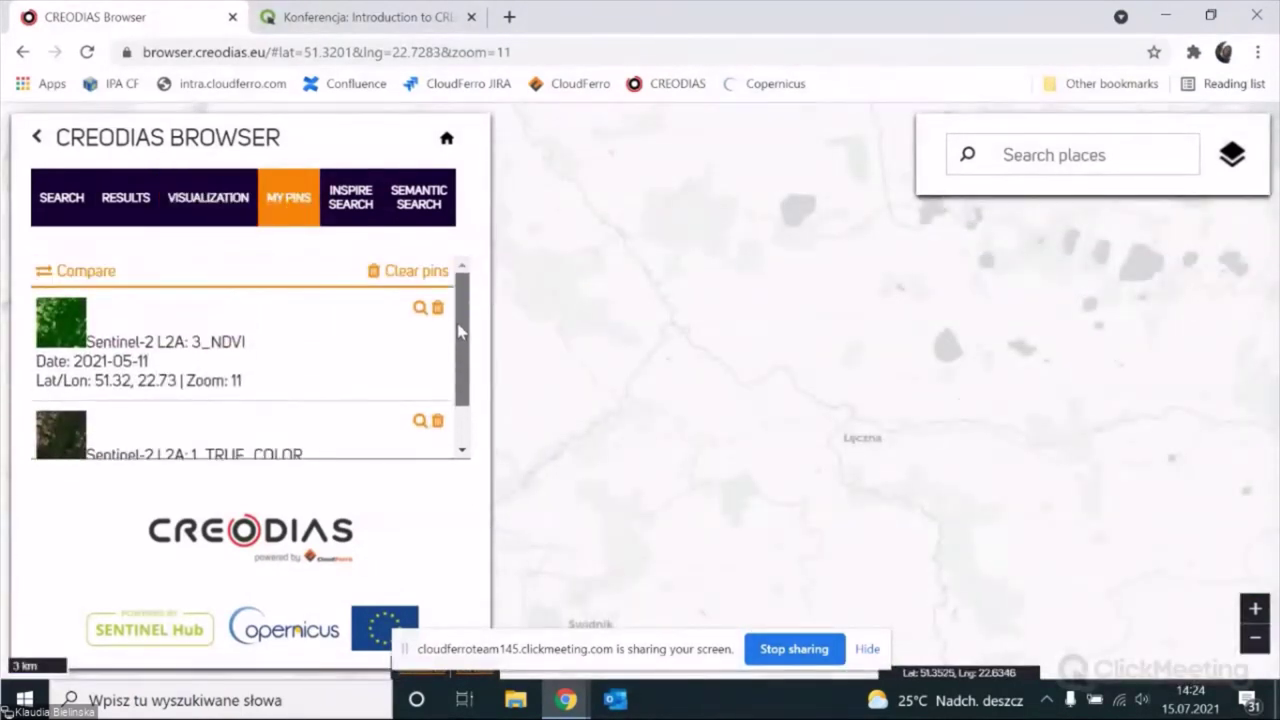
Step: Compare the pinned NDVI and true color images by lowering the NDVI pin's opacity and by reducing its extent in Split mode
left_click(75, 273)
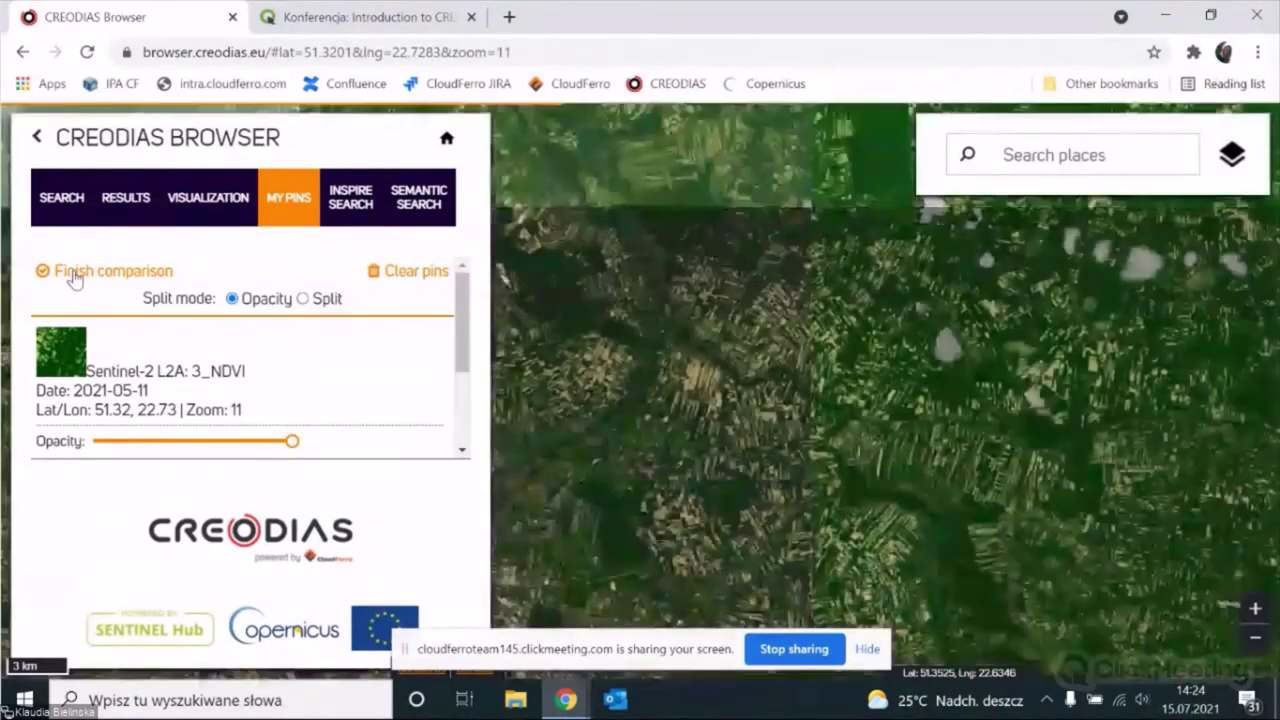
mouse_move(290, 445)
left_click_drag(290, 445, 241, 455)
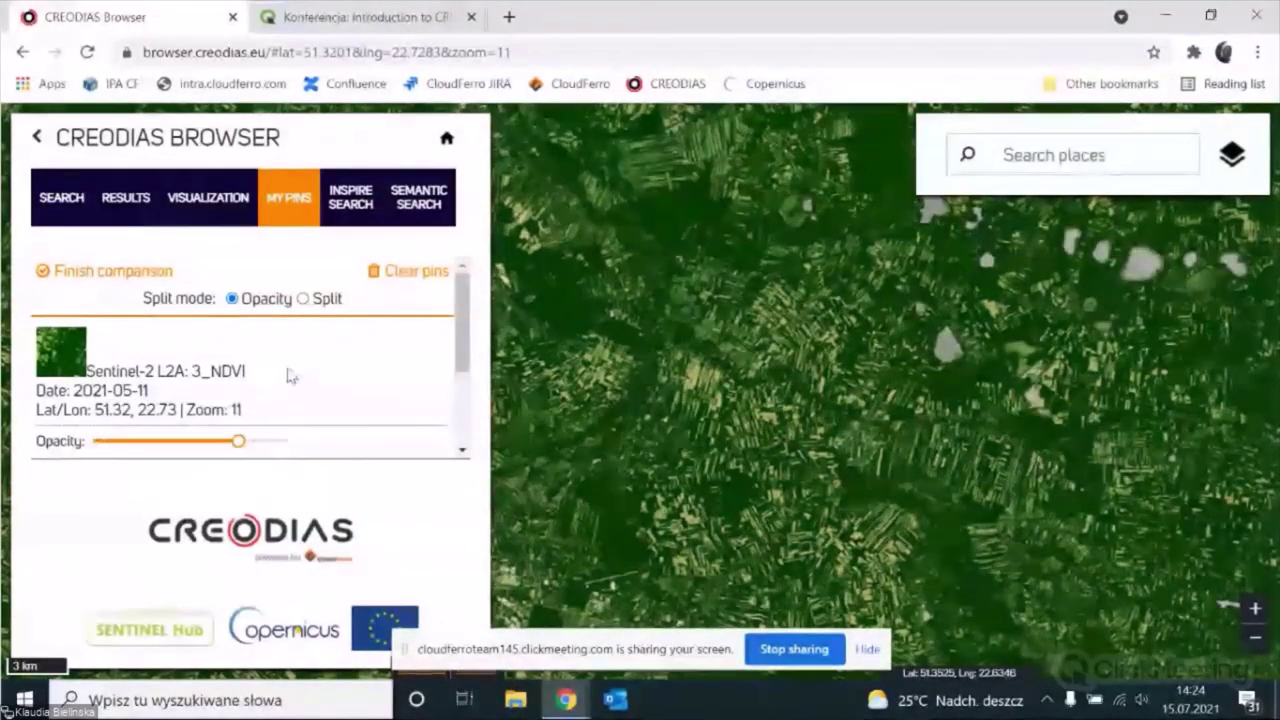
left_click(304, 299)
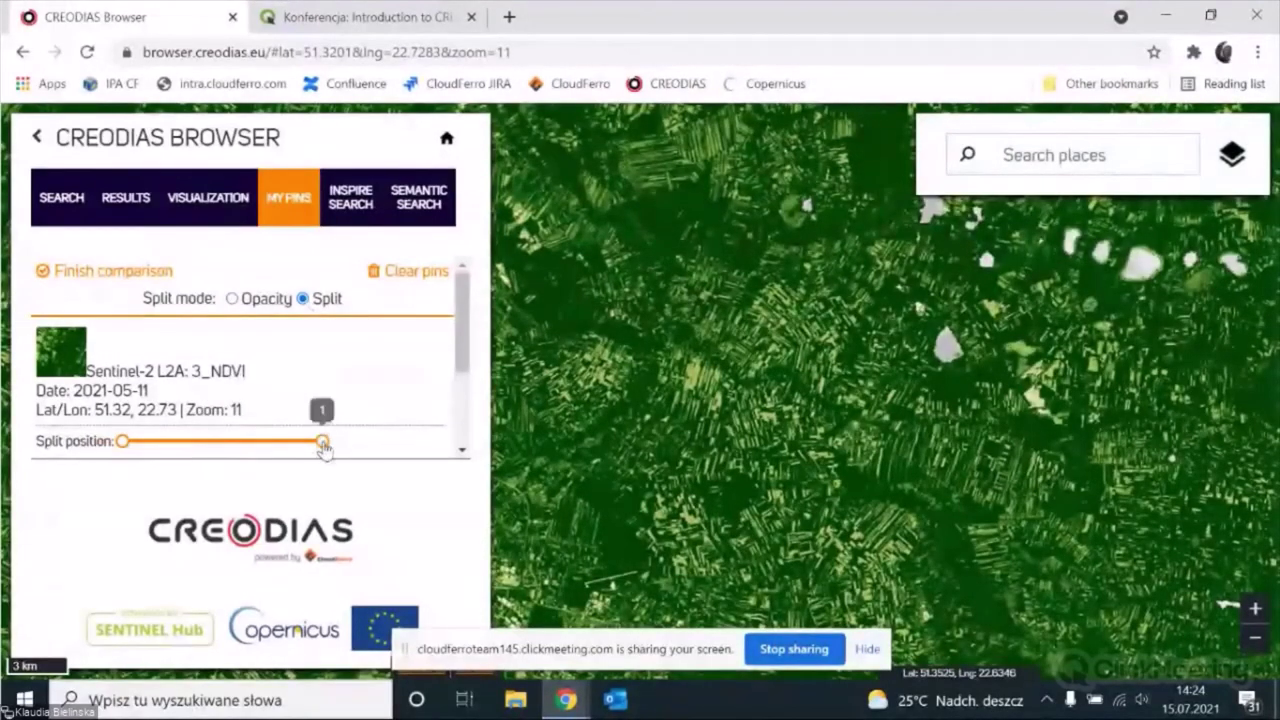
left_click_drag(322, 442, 283, 498)
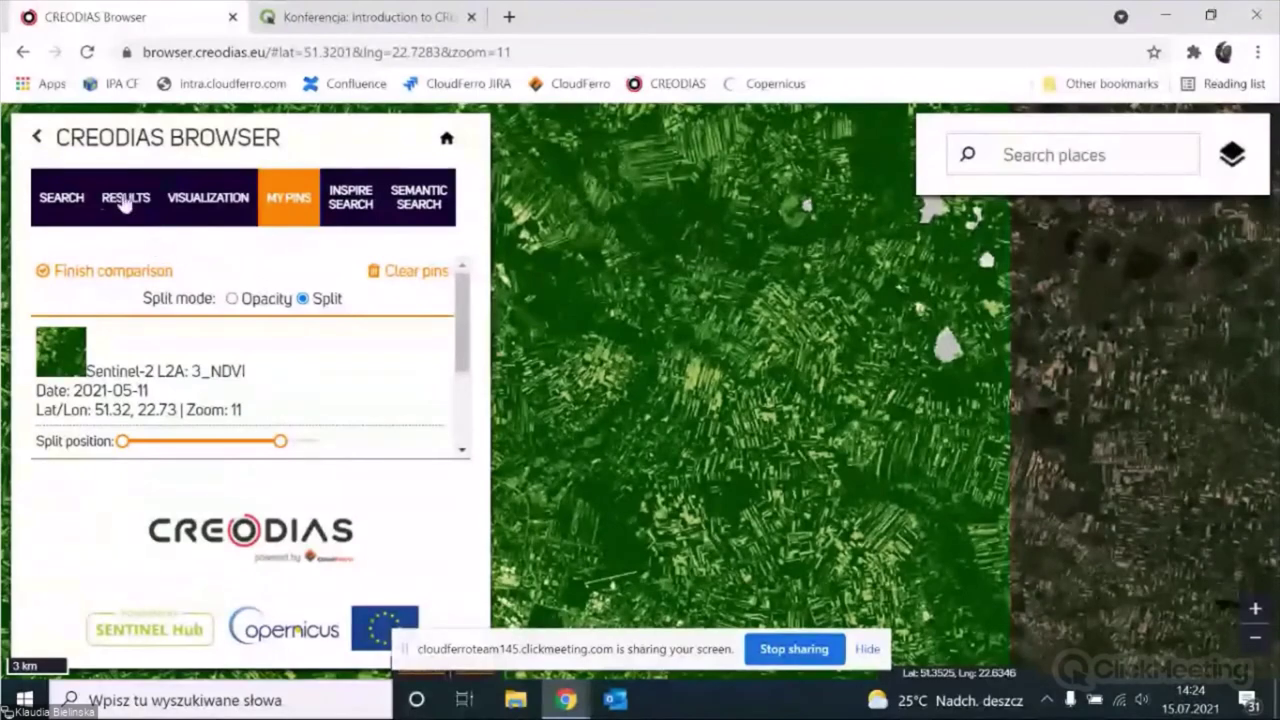
Step: Return to the visualization of the 2021-05-11 NDVI scene and locate the option for downloading its image
left_click(197, 205)
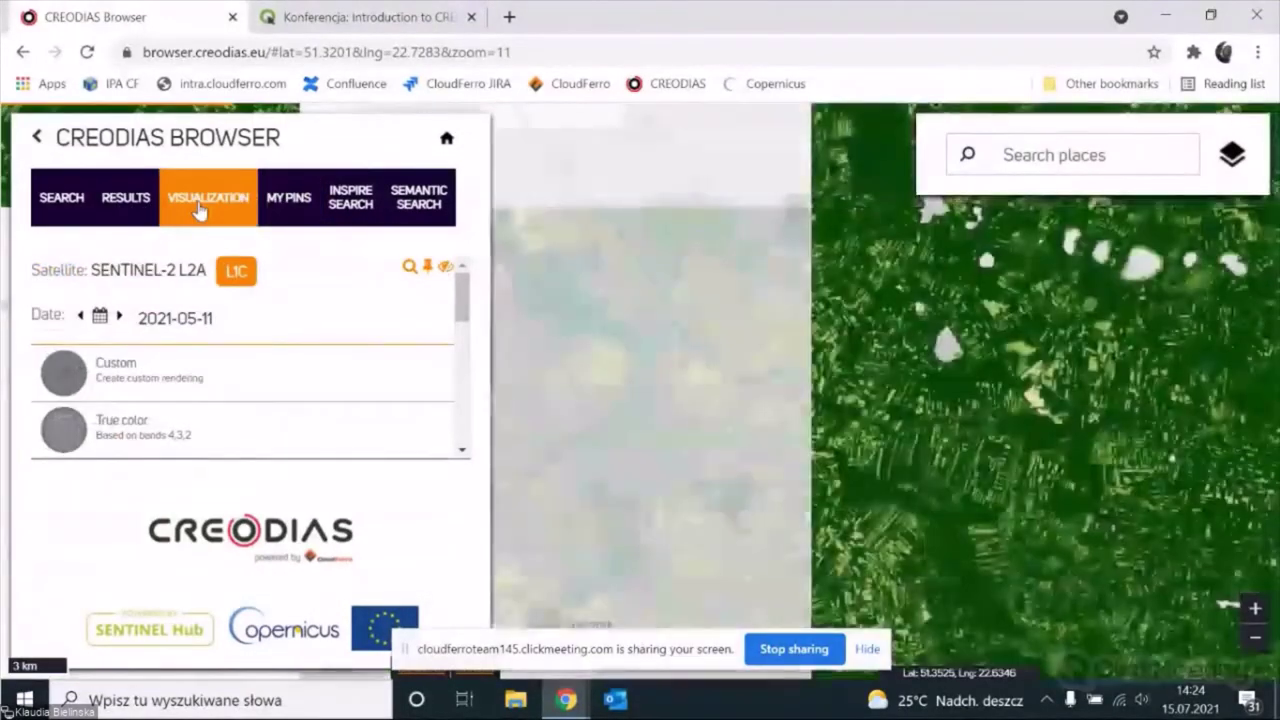
scroll(232, 366, "down", 8)
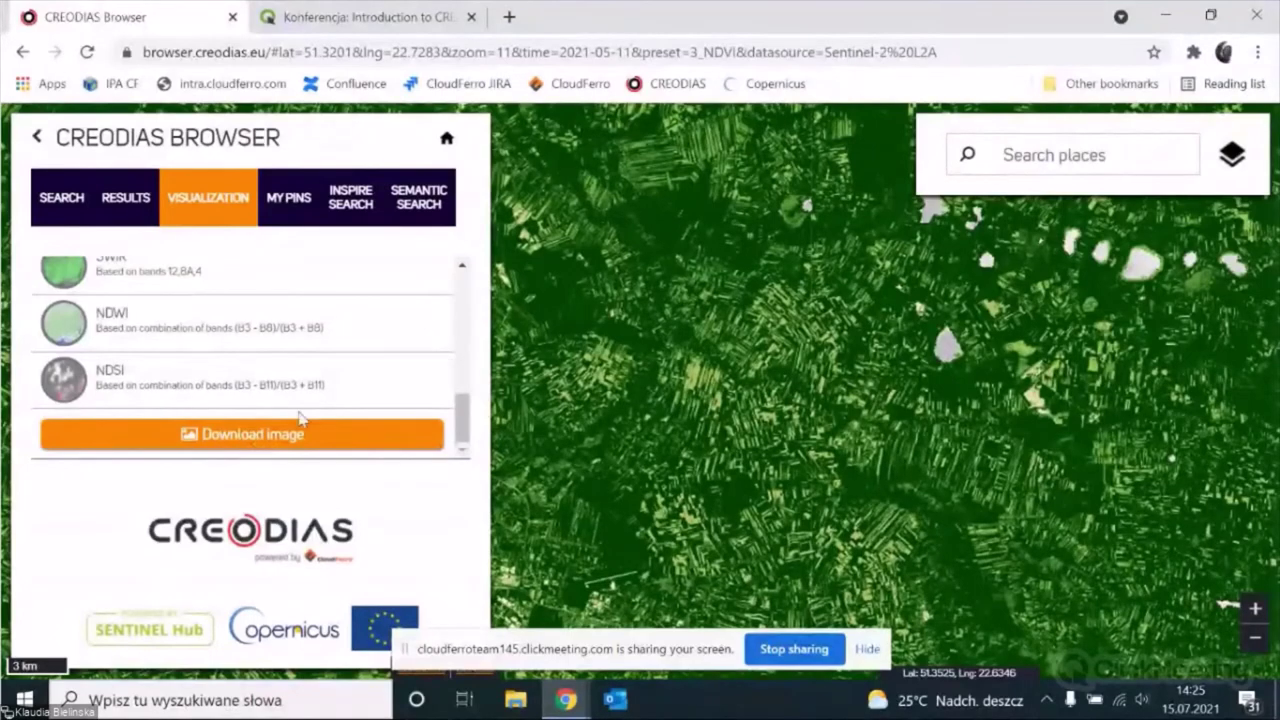
Step: Open the EO Finder from the CREODIAS website and bring Europe into view on its map
left_click(679, 85)
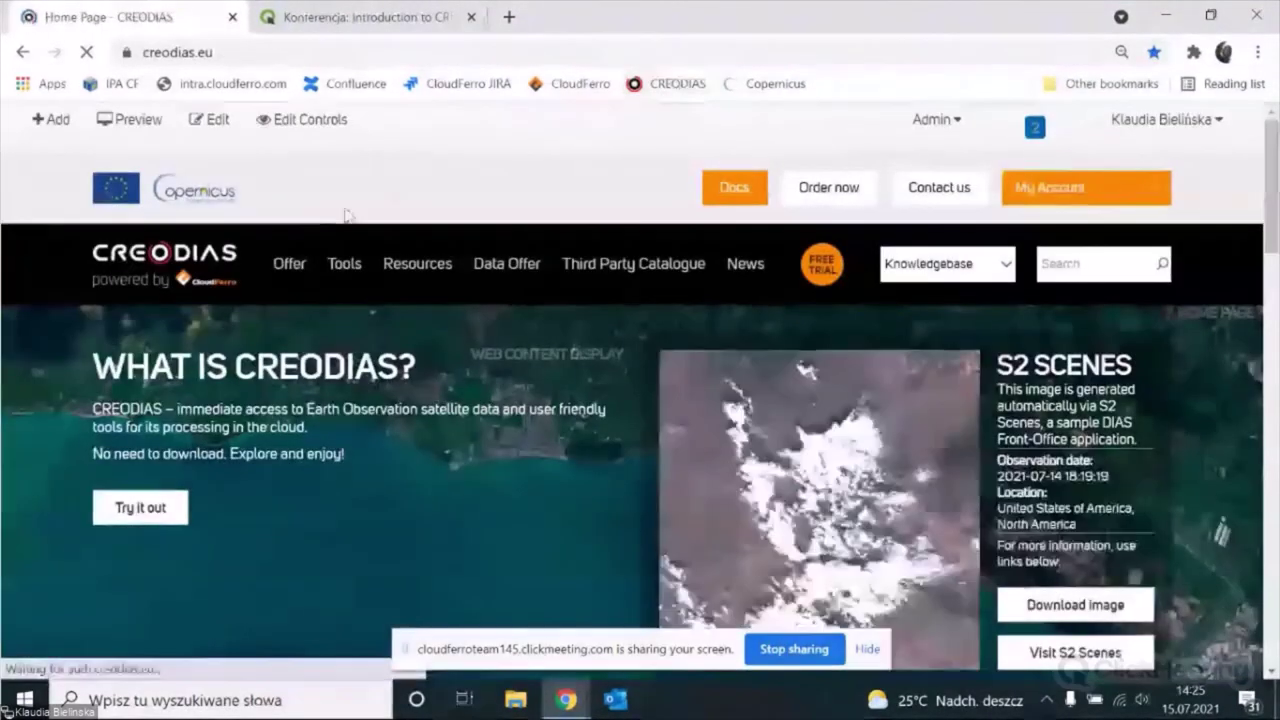
mouse_move(340, 266)
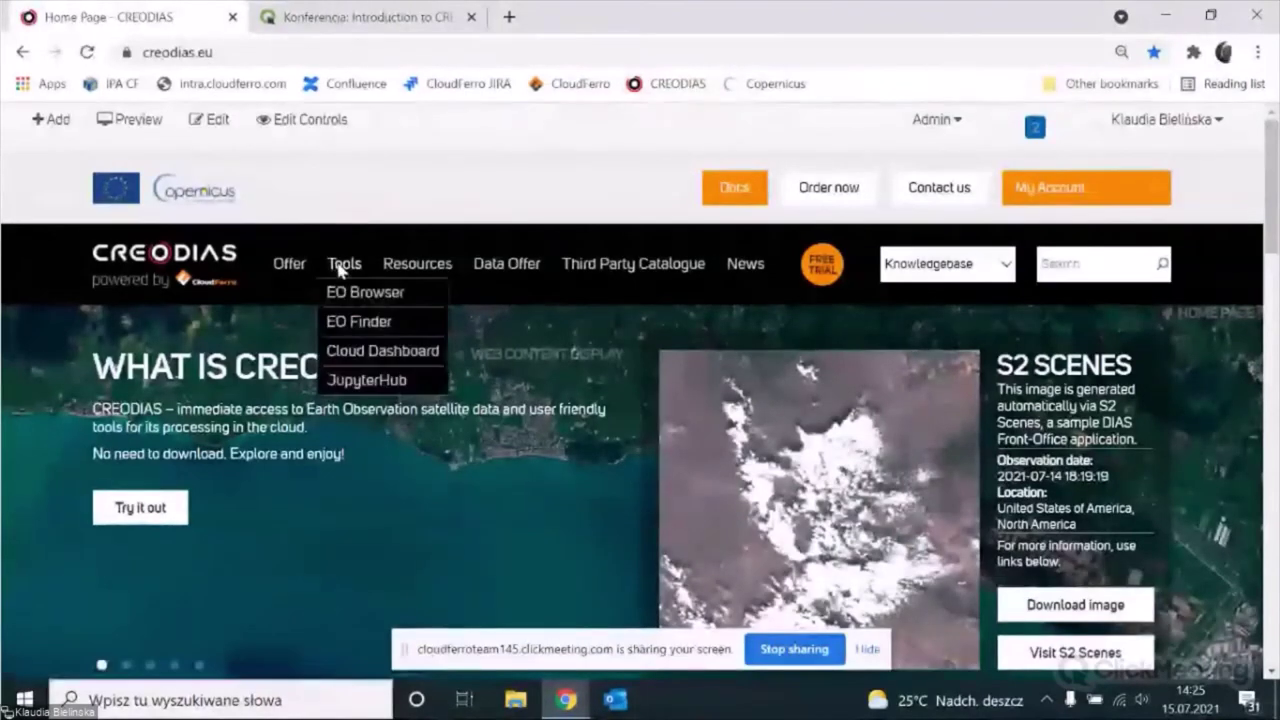
left_click(348, 322)
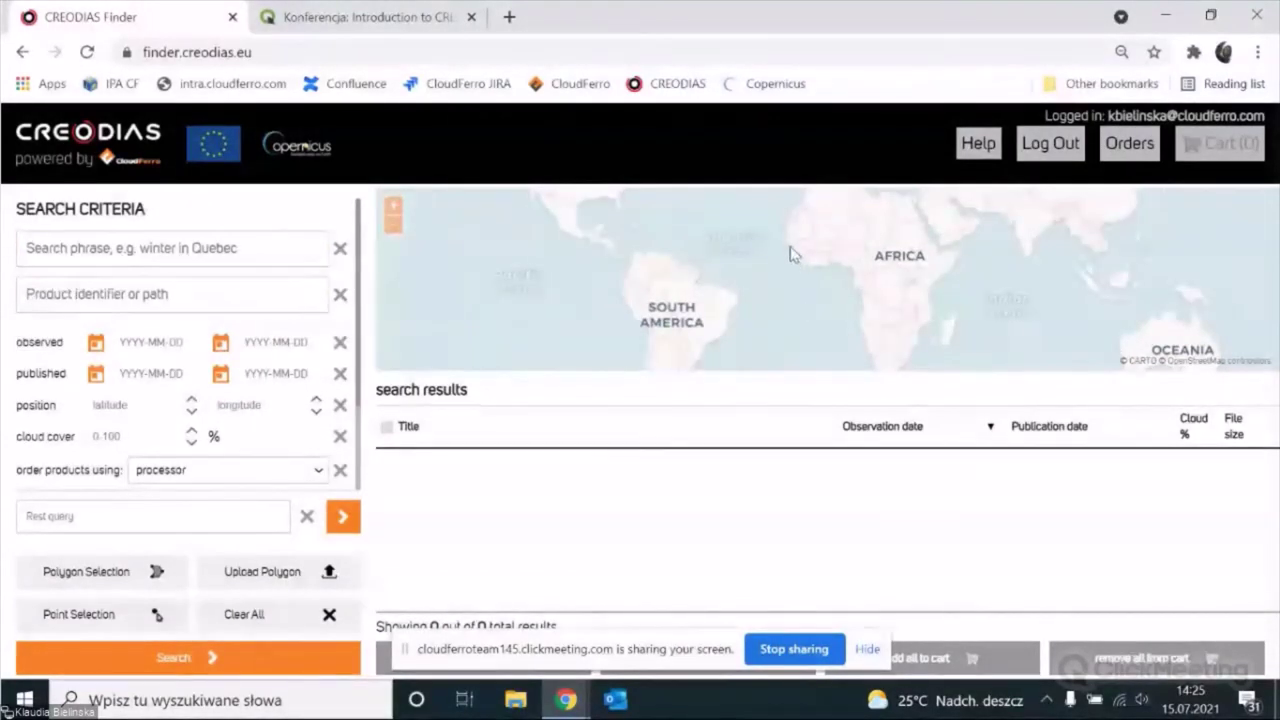
left_click_drag(788, 251, 725, 335)
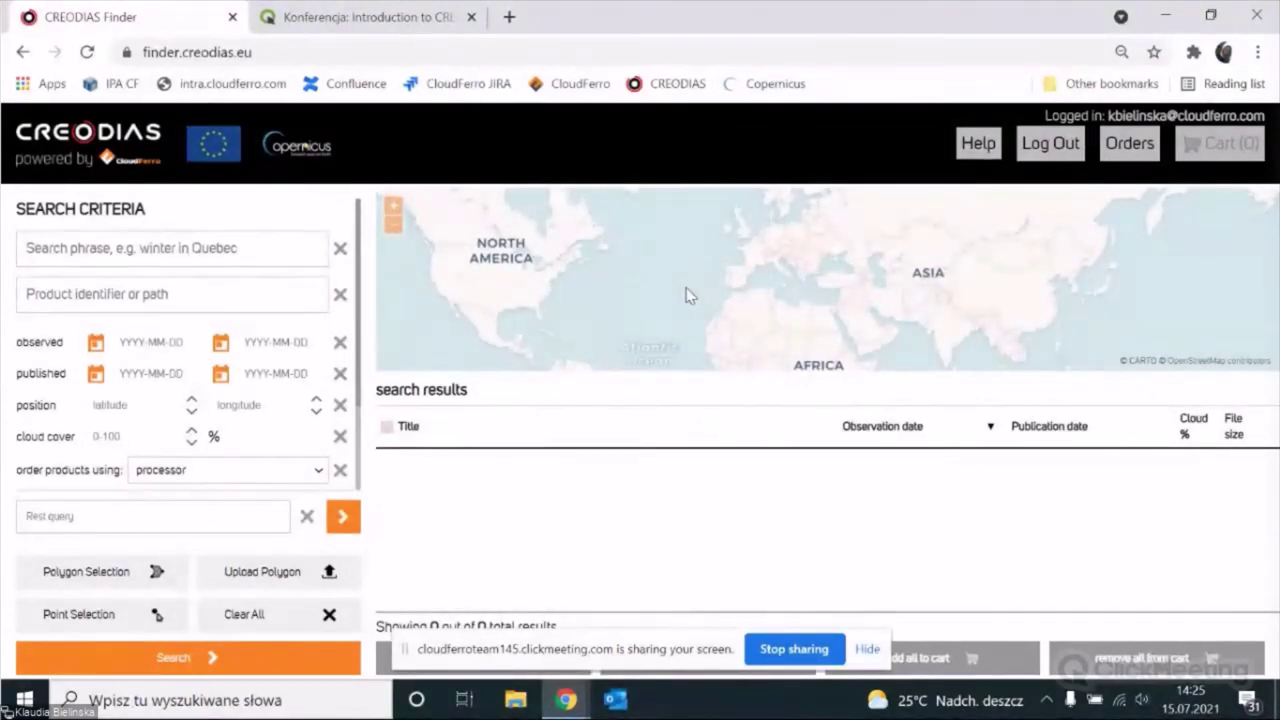
scroll(752, 279, "up", 5)
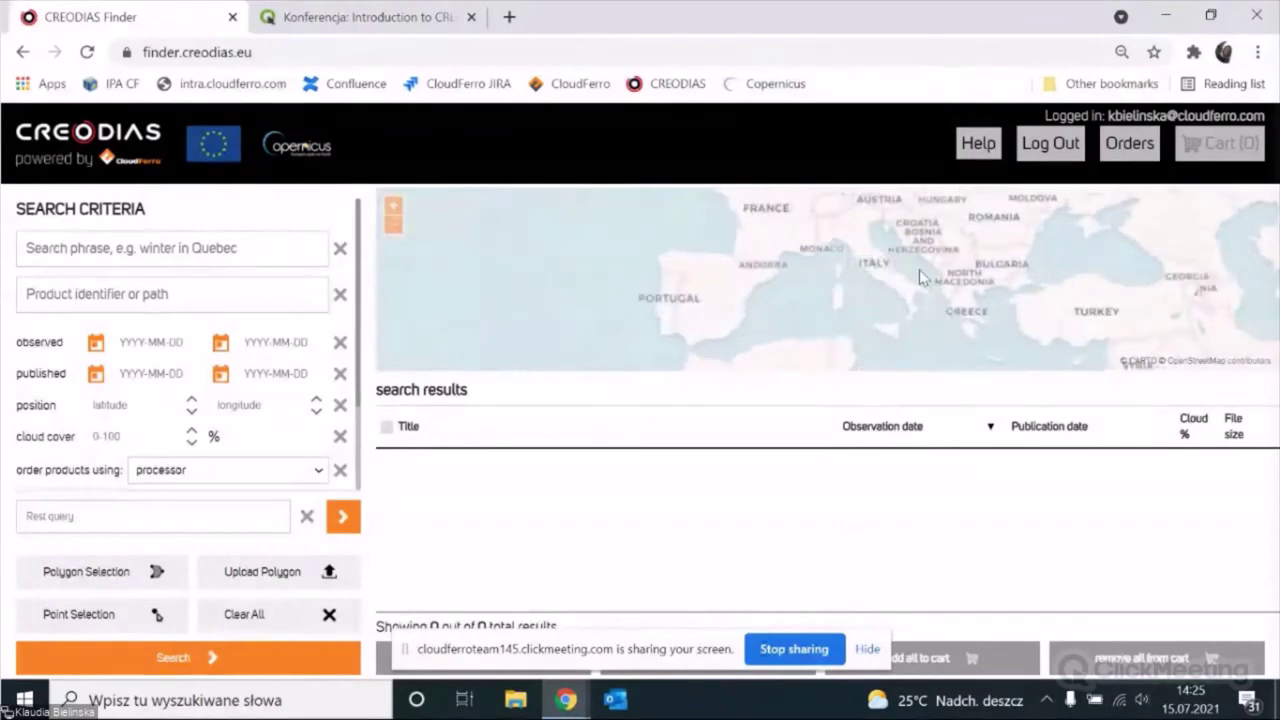
Step: Bring the northern Adriatic around Venice into view and limit the publication date to 2021-05-01 through 2021-07-15
scroll(788, 279, "up", 3)
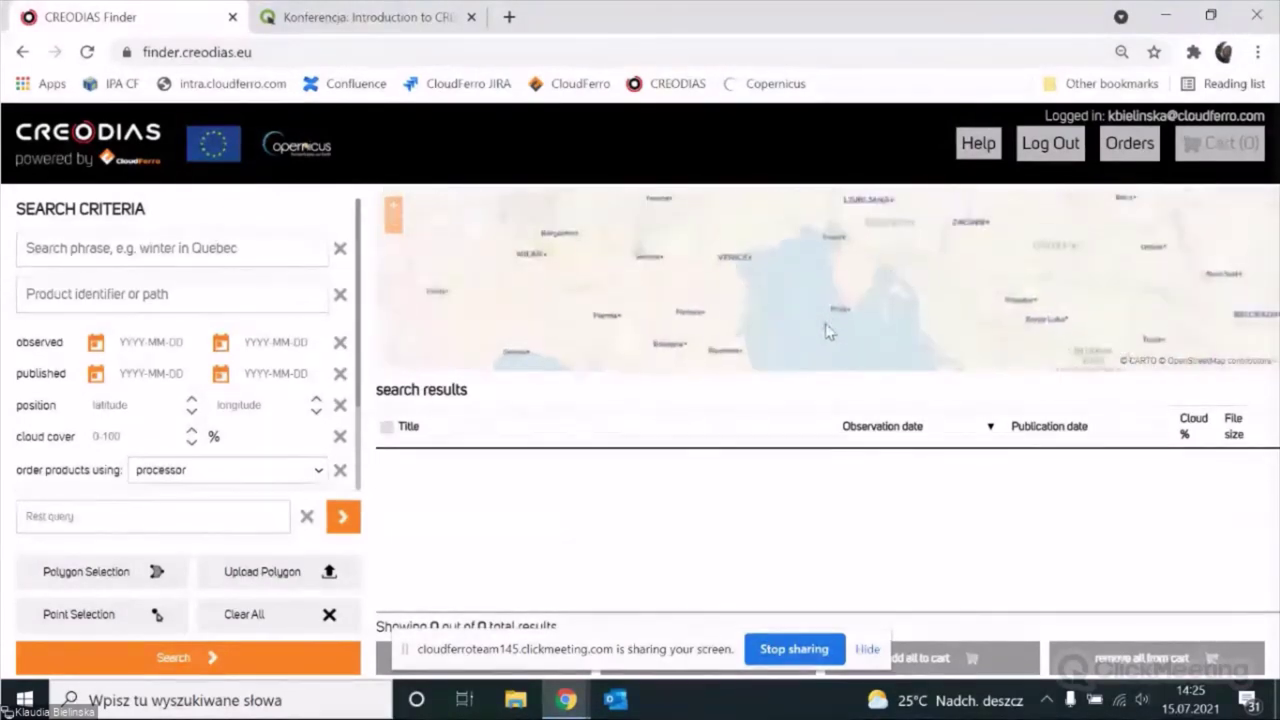
left_click_drag(803, 270, 786, 300)
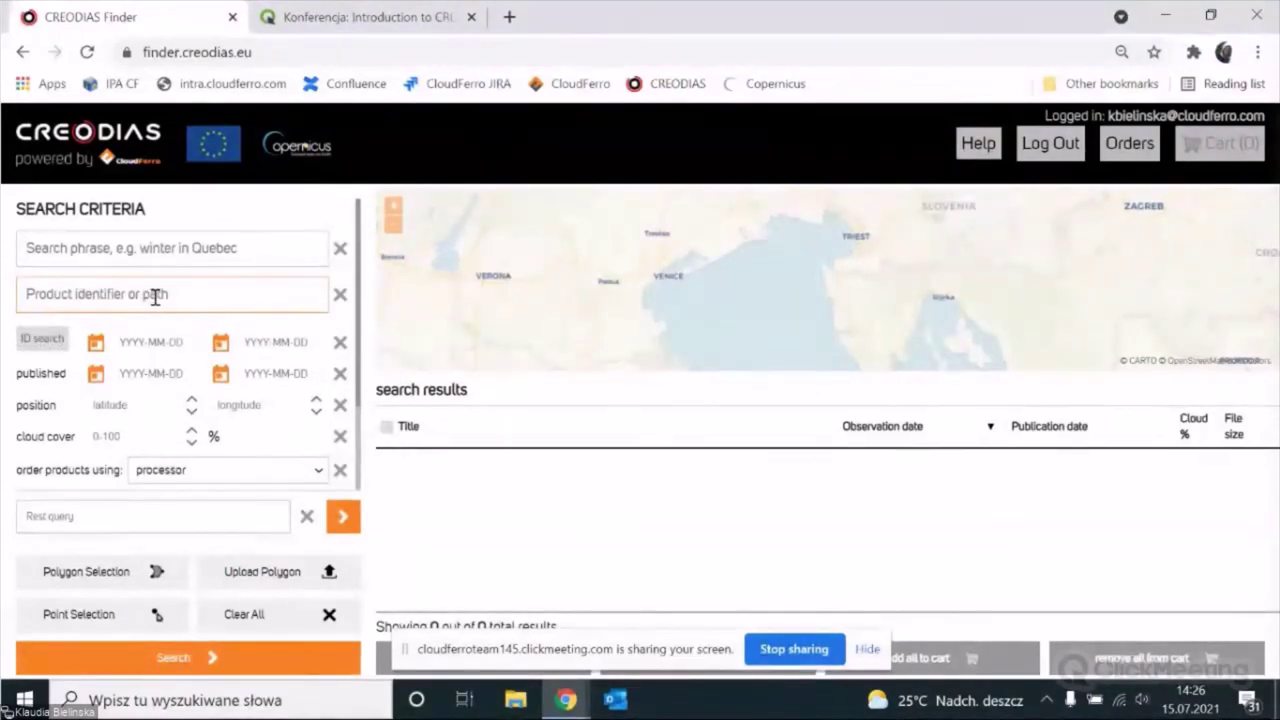
left_click(95, 376)
left_click(106, 410)
left_click(106, 410)
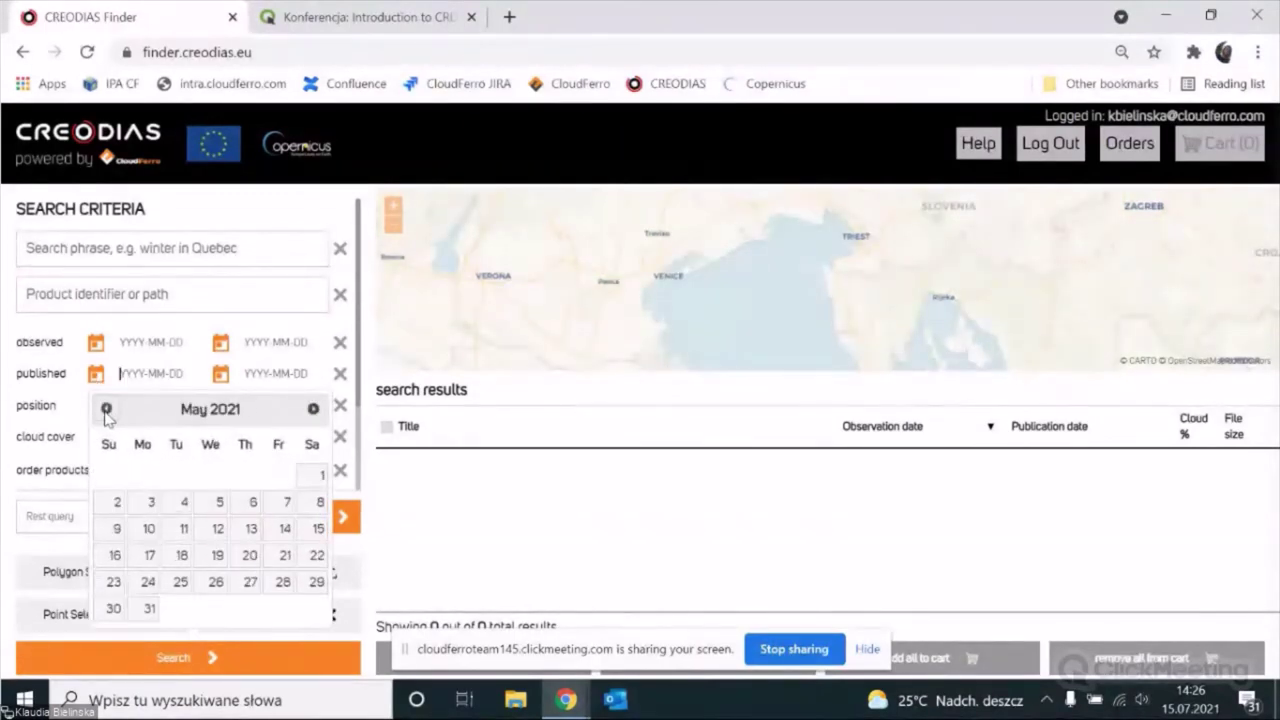
left_click(315, 476)
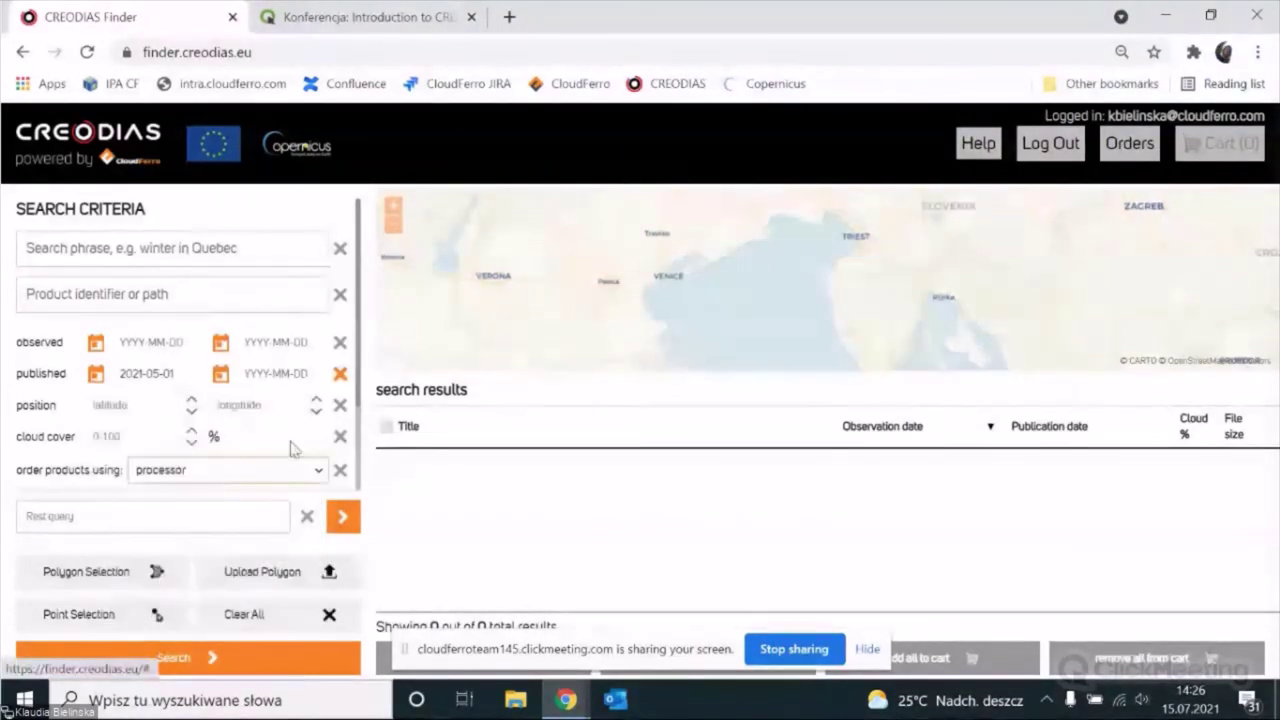
left_click(220, 378)
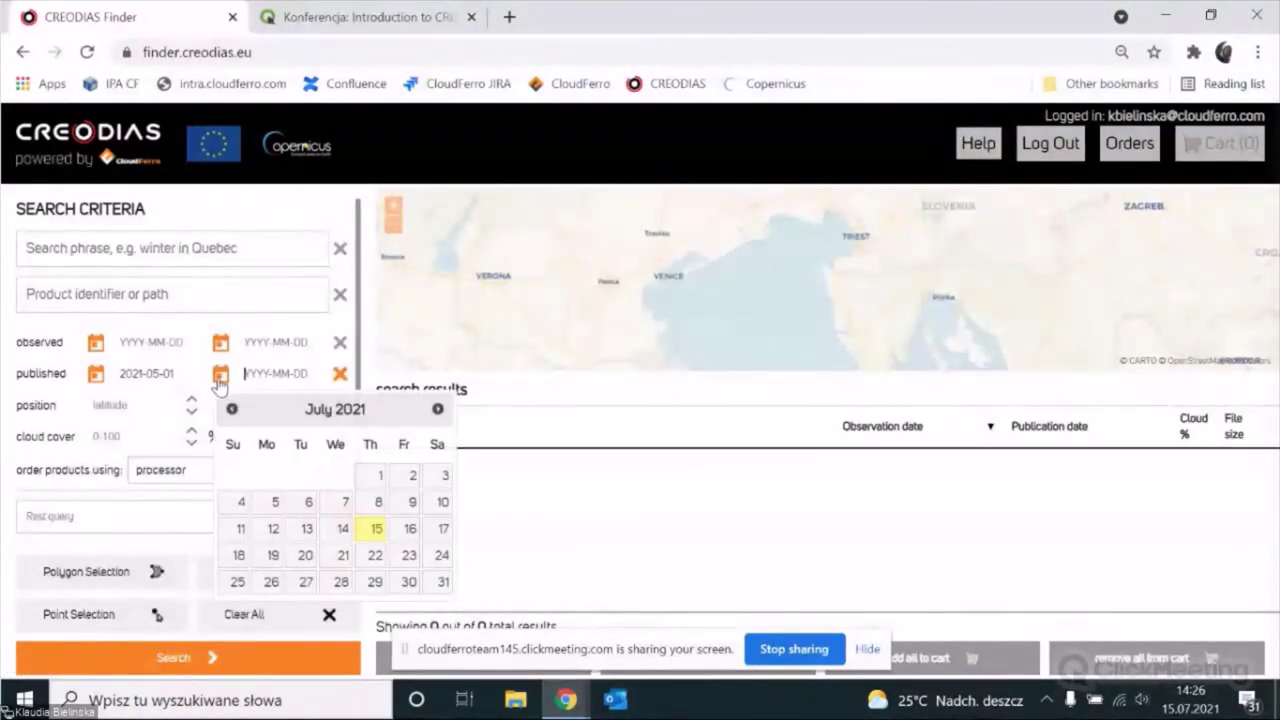
left_click(372, 531)
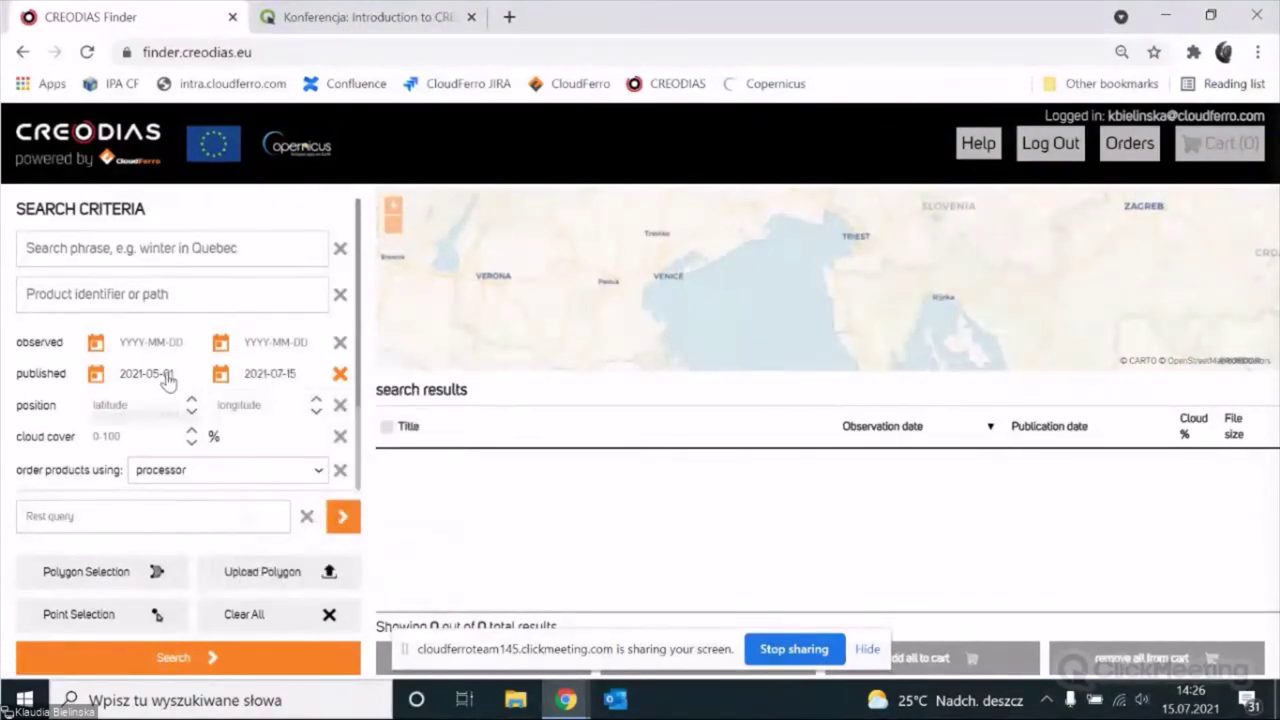
Step: Set the cloud cover to 10 % and choose the Sentinel-2 collection with processing level LEVEL 2A
scroll(165, 375, "down", 1)
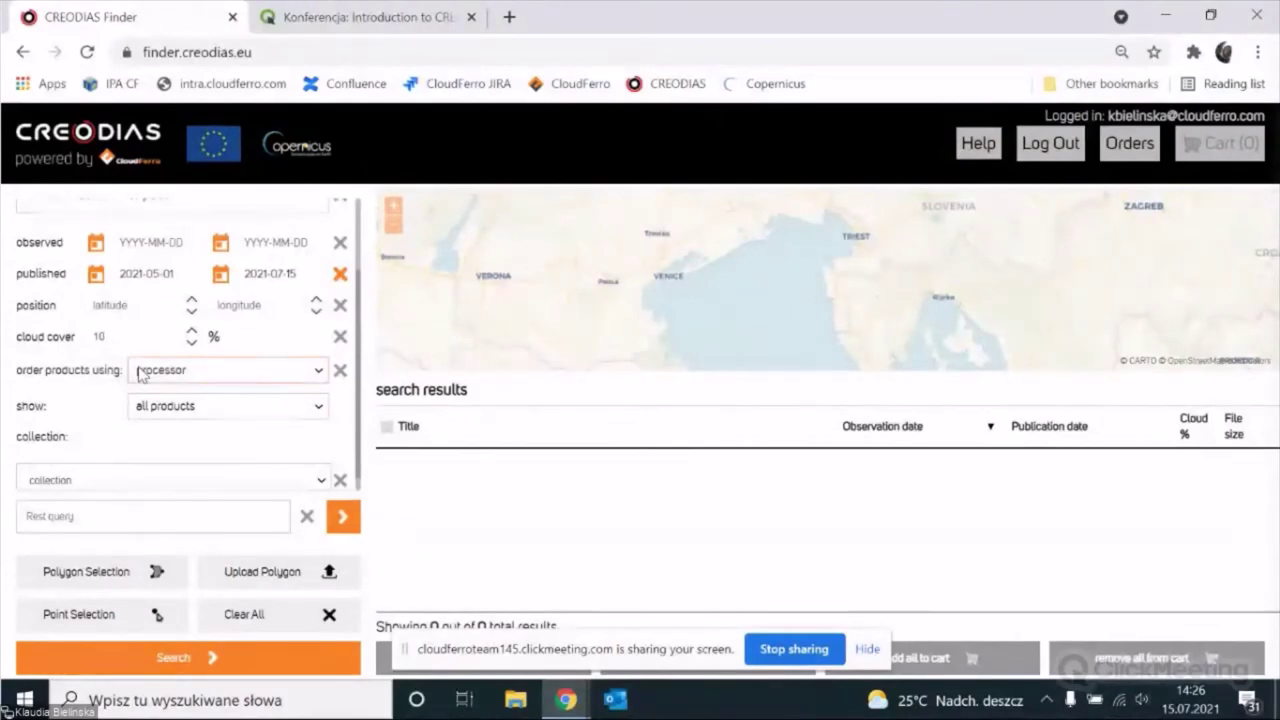
scroll(246, 395, "down", 1)
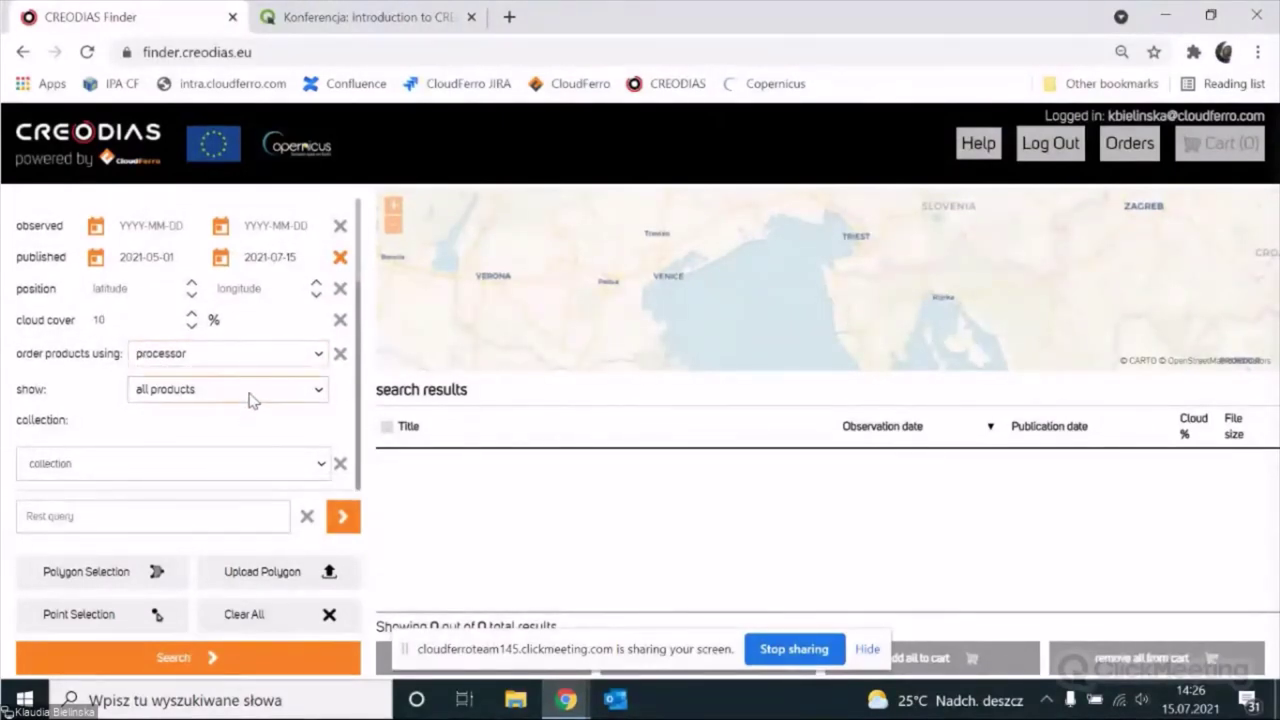
left_click(258, 465)
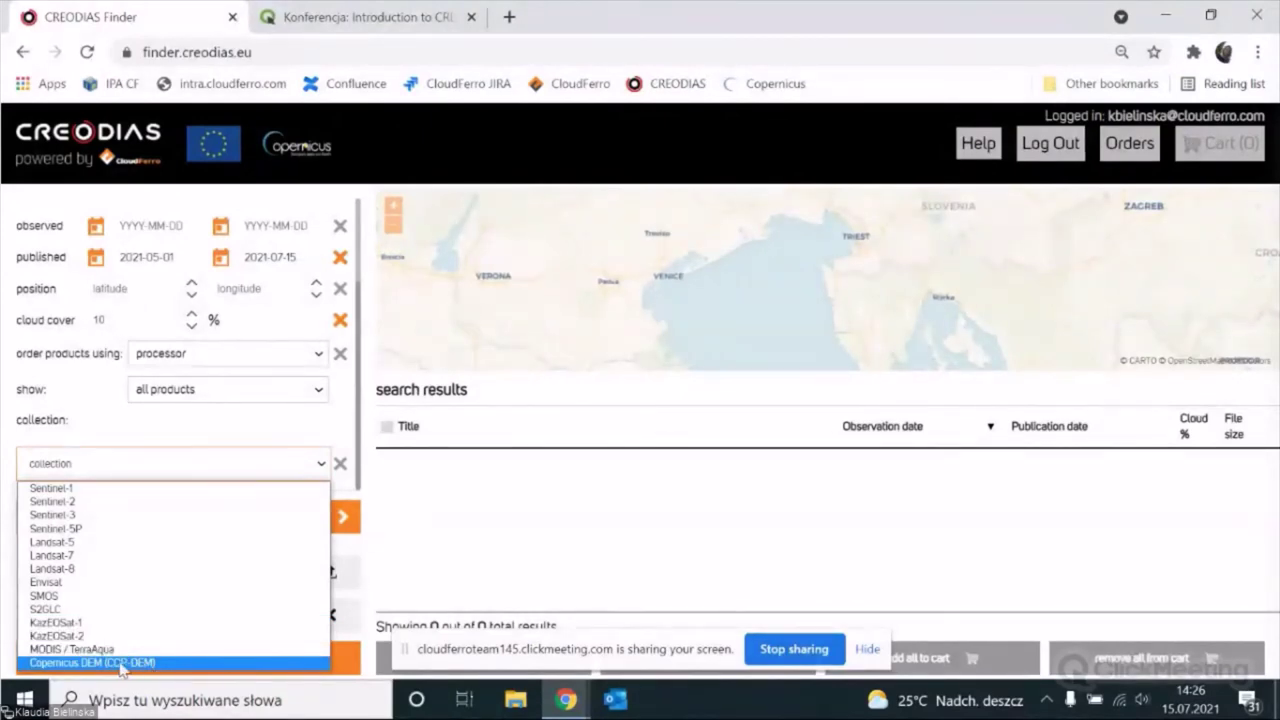
left_click(121, 501)
scroll(362, 421, "down", 2)
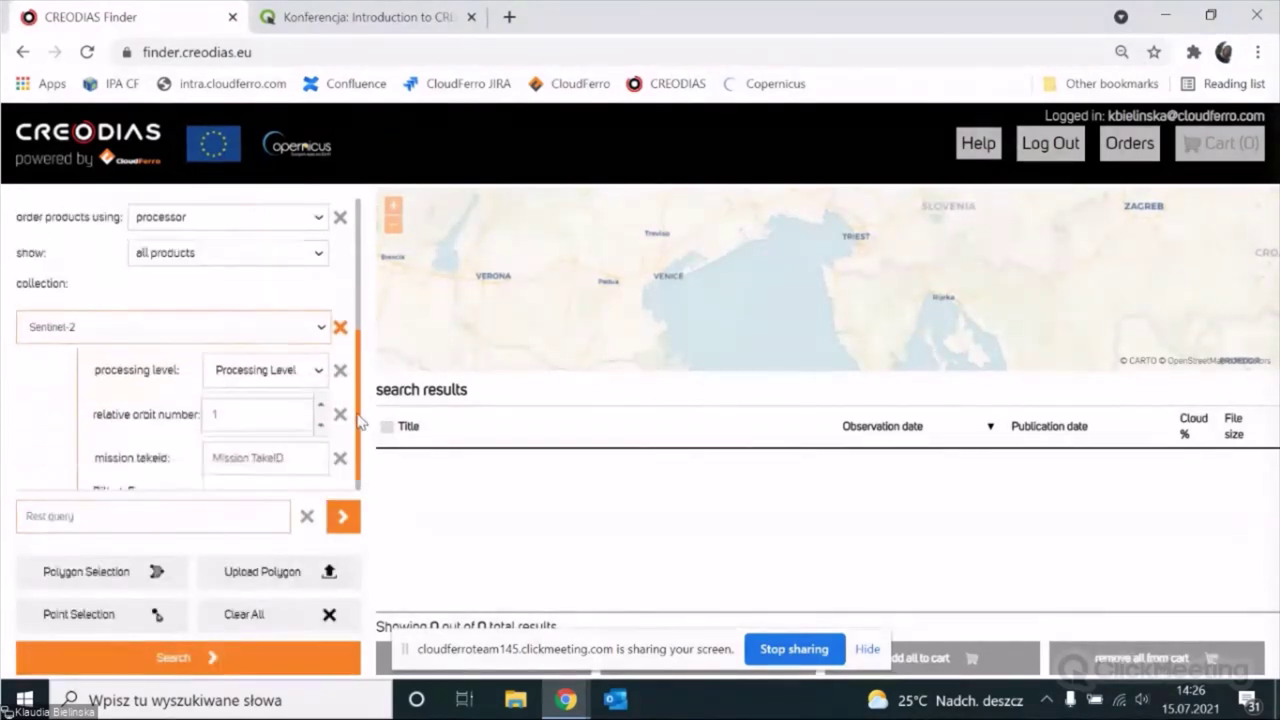
scroll(362, 421, "down", 1)
left_click(286, 360)
left_click(273, 394)
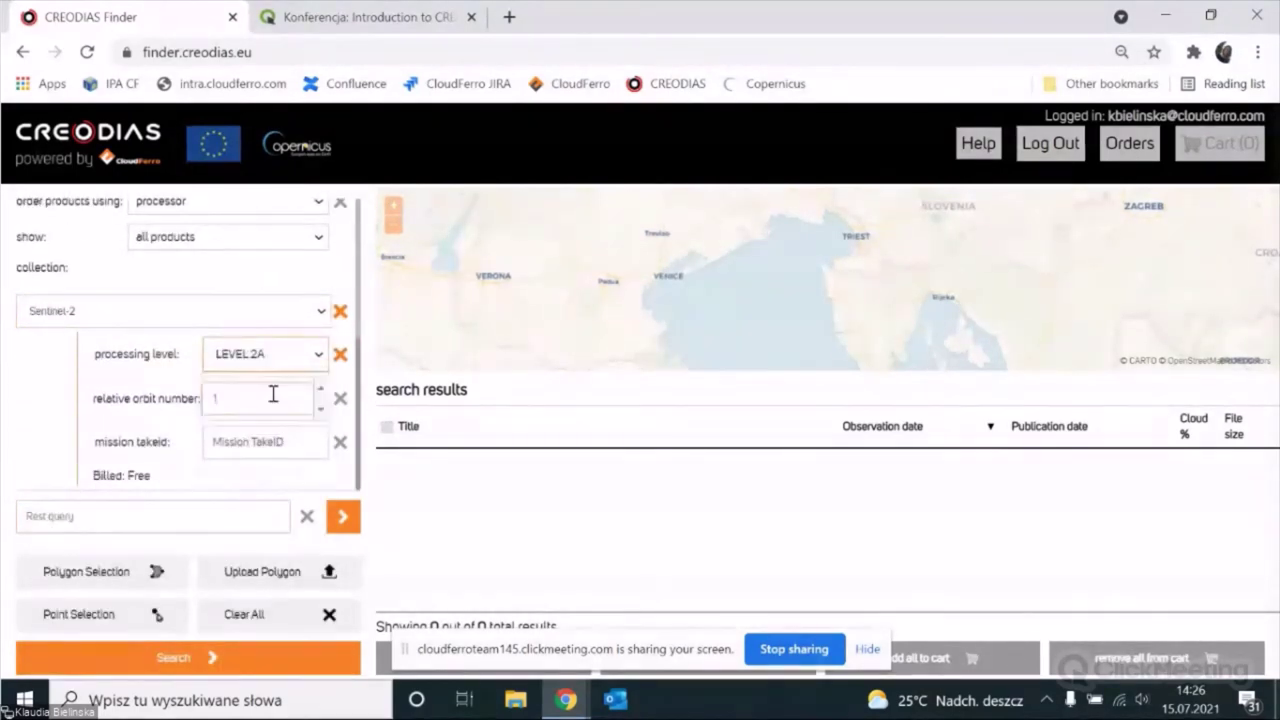
Step: Draw a roughly rectangular search polygon around Venice and the adjacent coast, and search for matching products
left_click(121, 571)
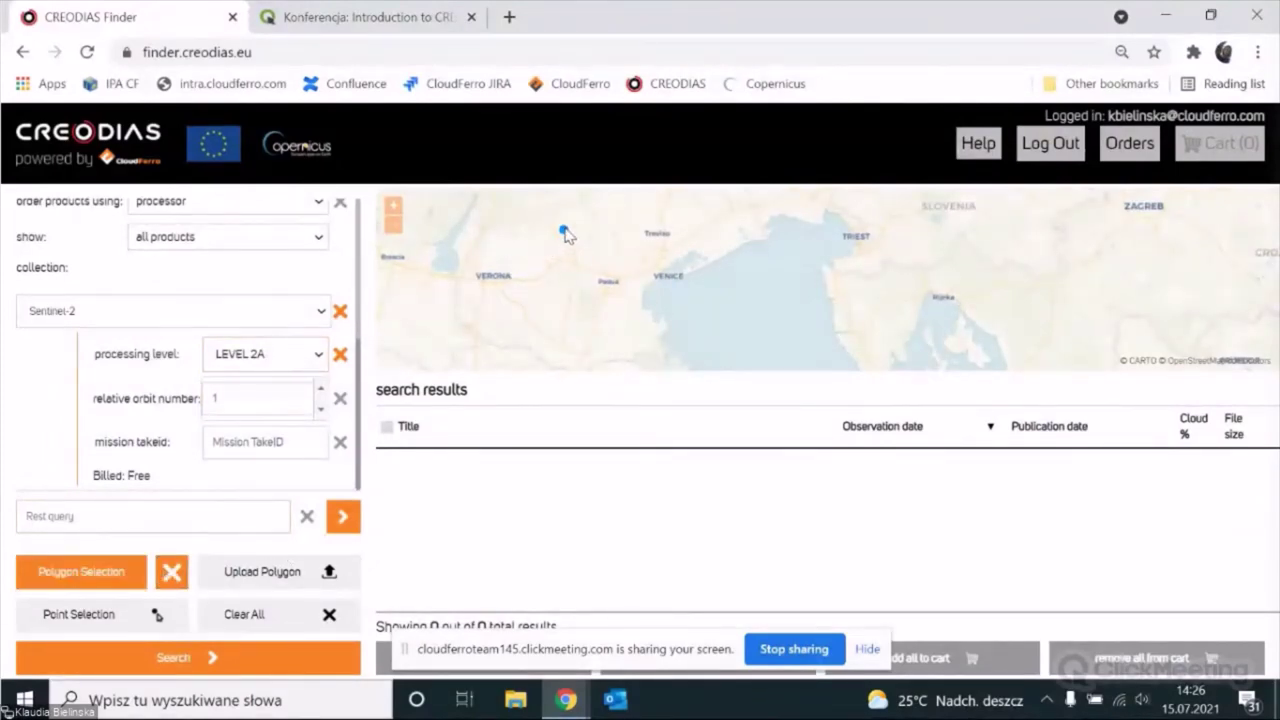
left_click(564, 231)
left_click(562, 326)
left_click(762, 328)
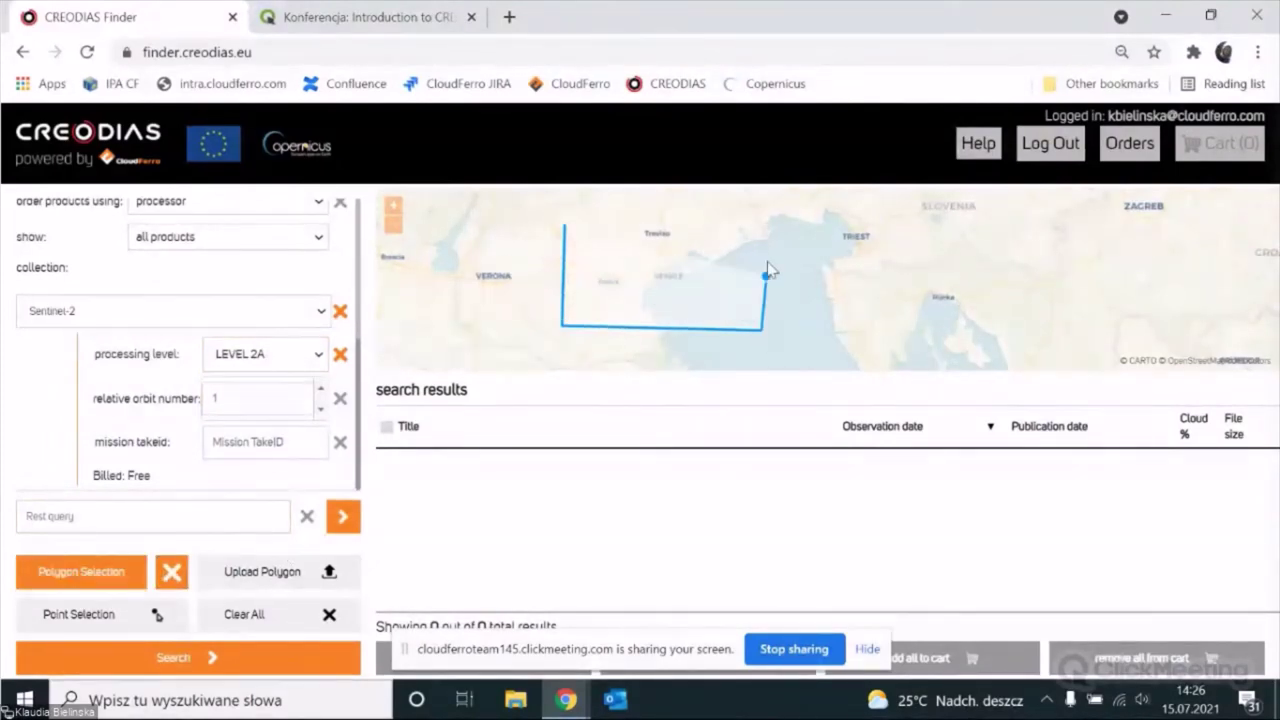
left_click(763, 208)
left_click(565, 210)
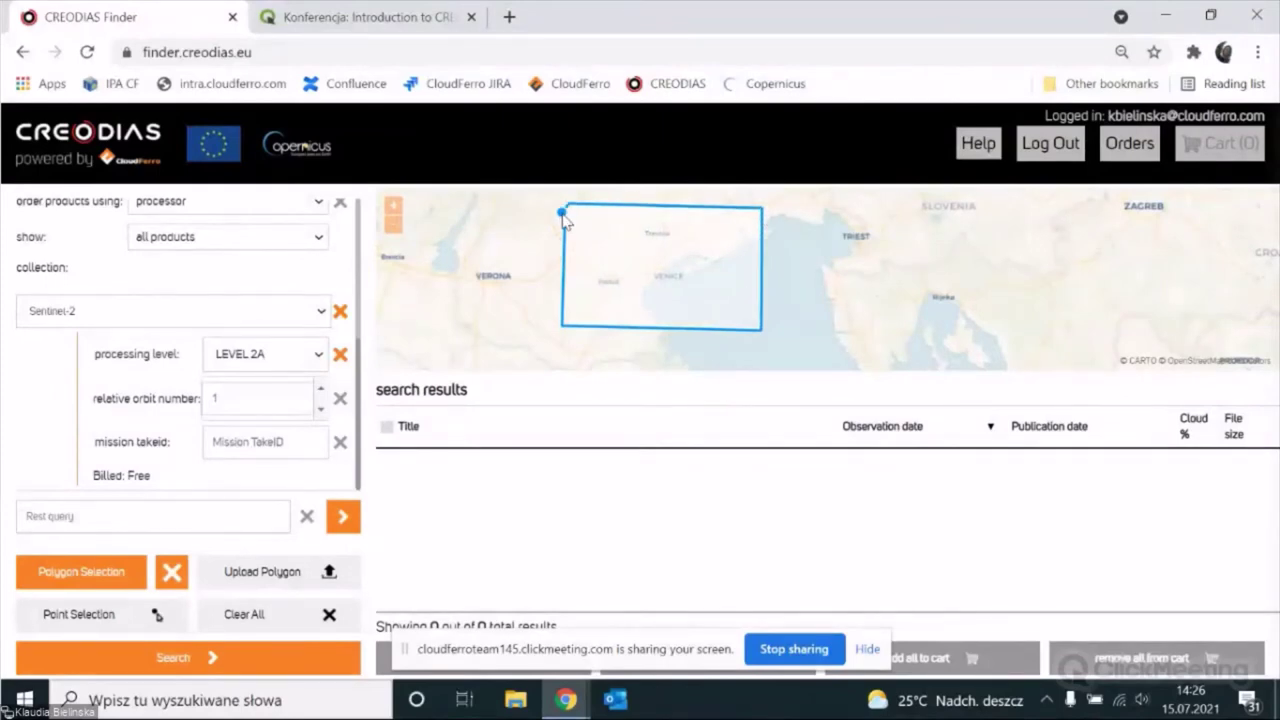
left_click(562, 214)
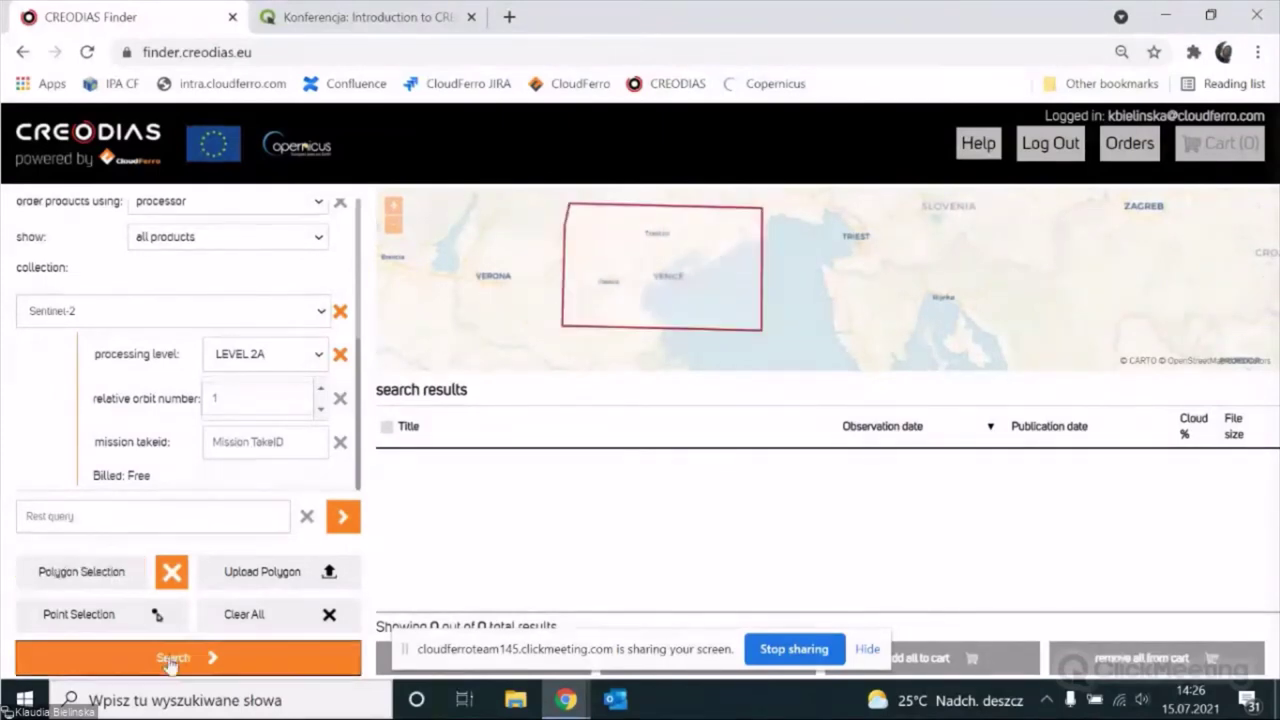
left_click(218, 660)
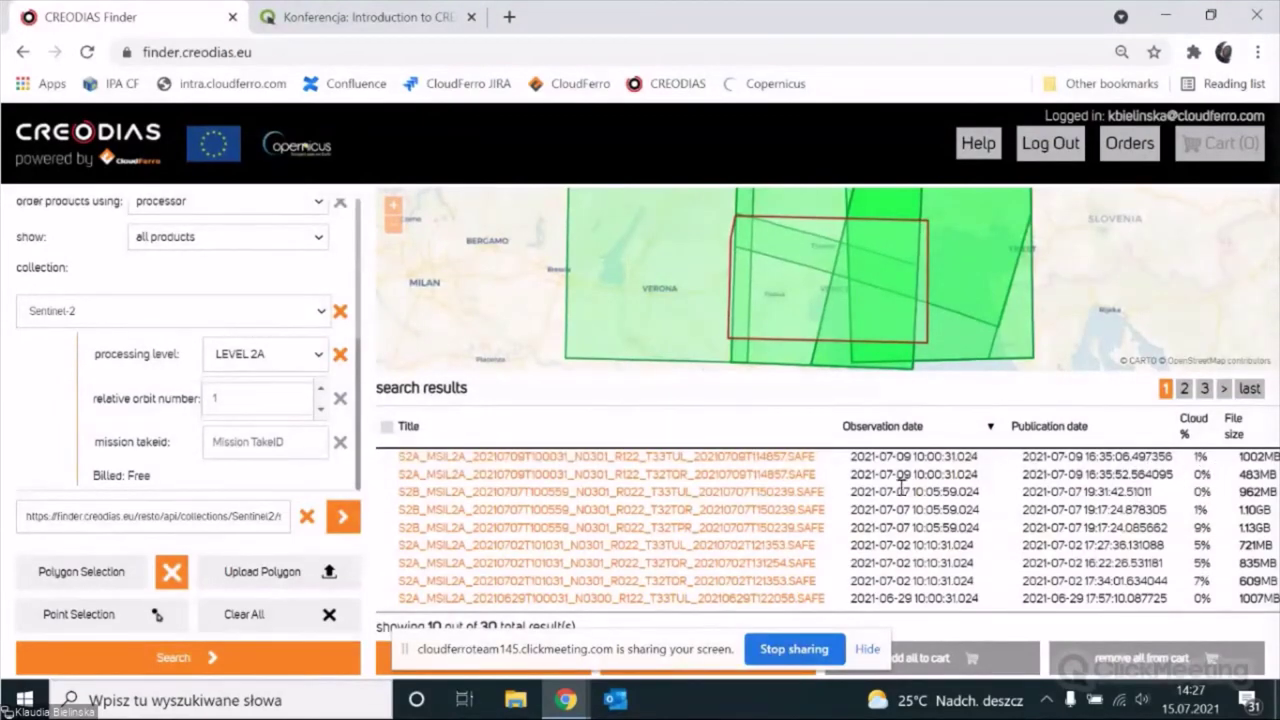
Step: Examine the details of several found products by opening their footprints around the Venice polygon, returning to the results each time
left_click(845, 322)
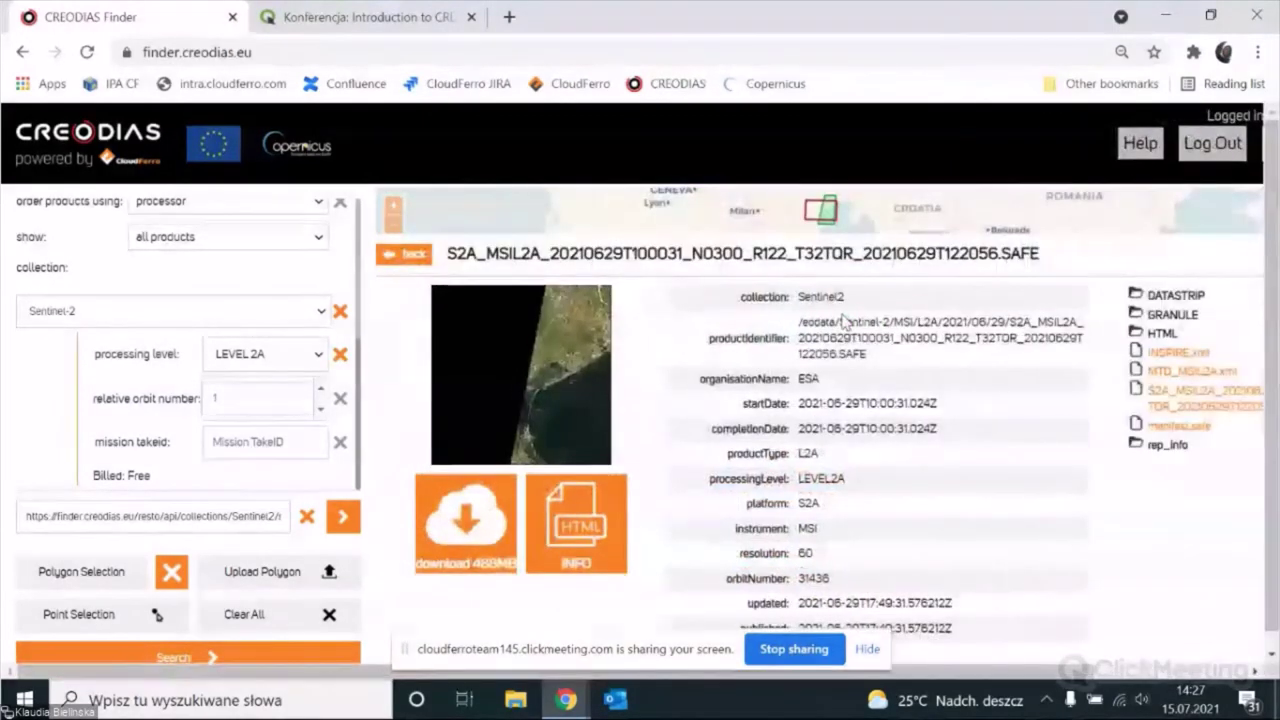
left_click(405, 254)
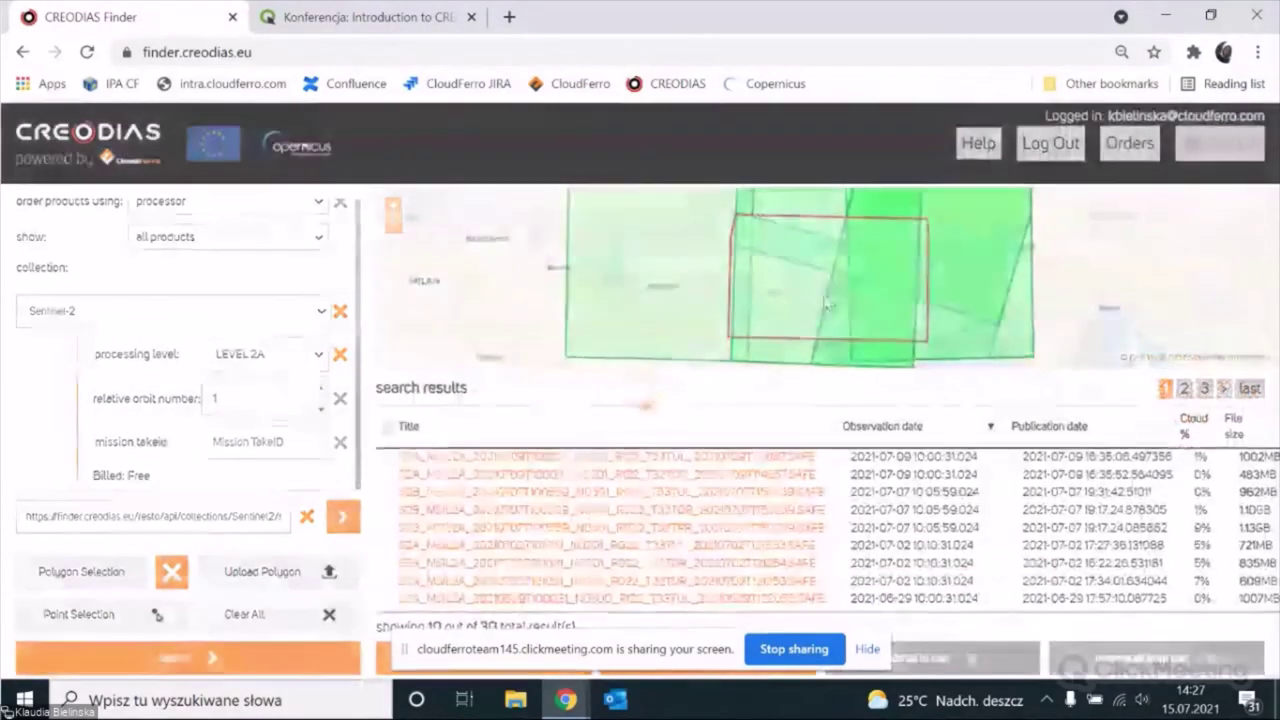
left_click(789, 314)
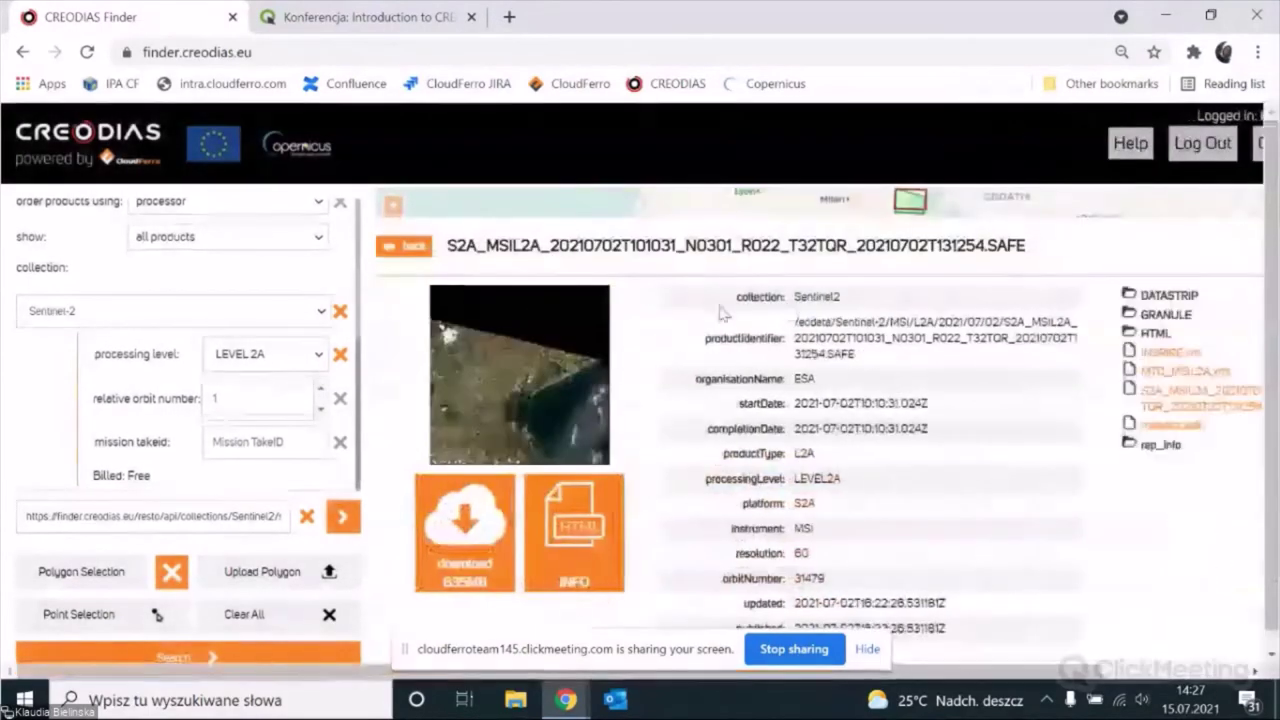
left_click(413, 248)
left_click(932, 331)
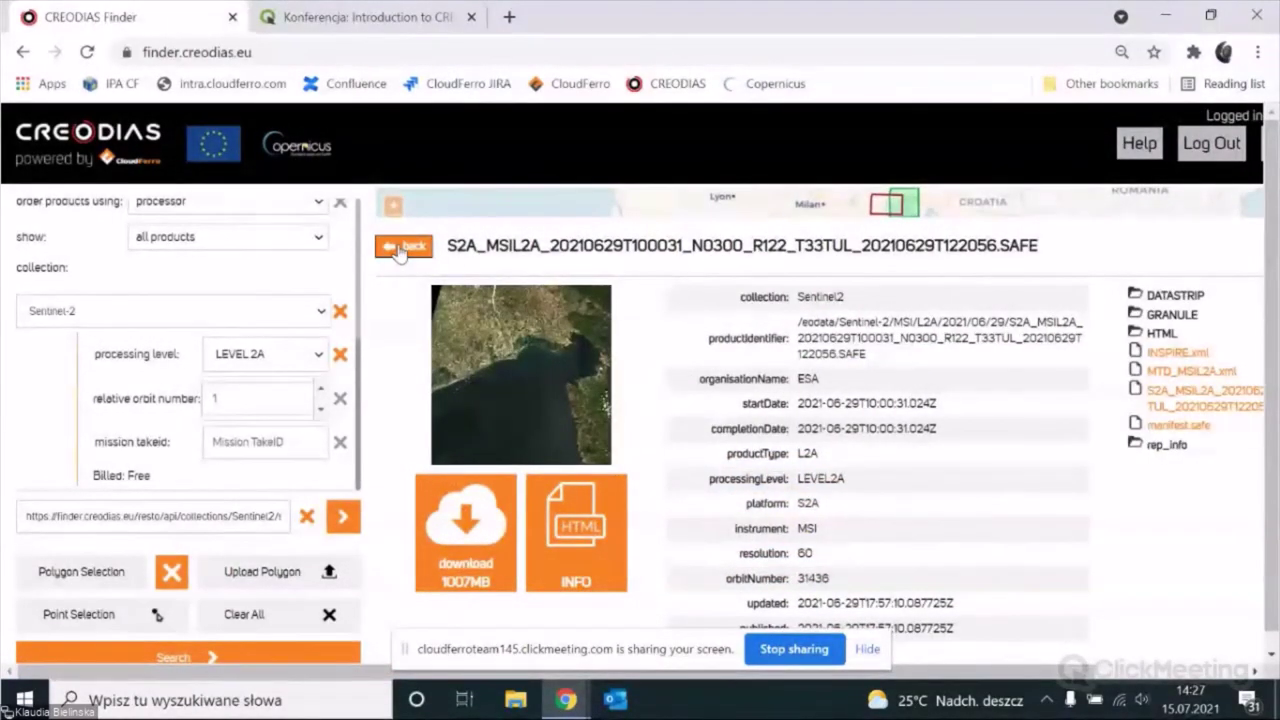
left_click(401, 249)
left_click(808, 320)
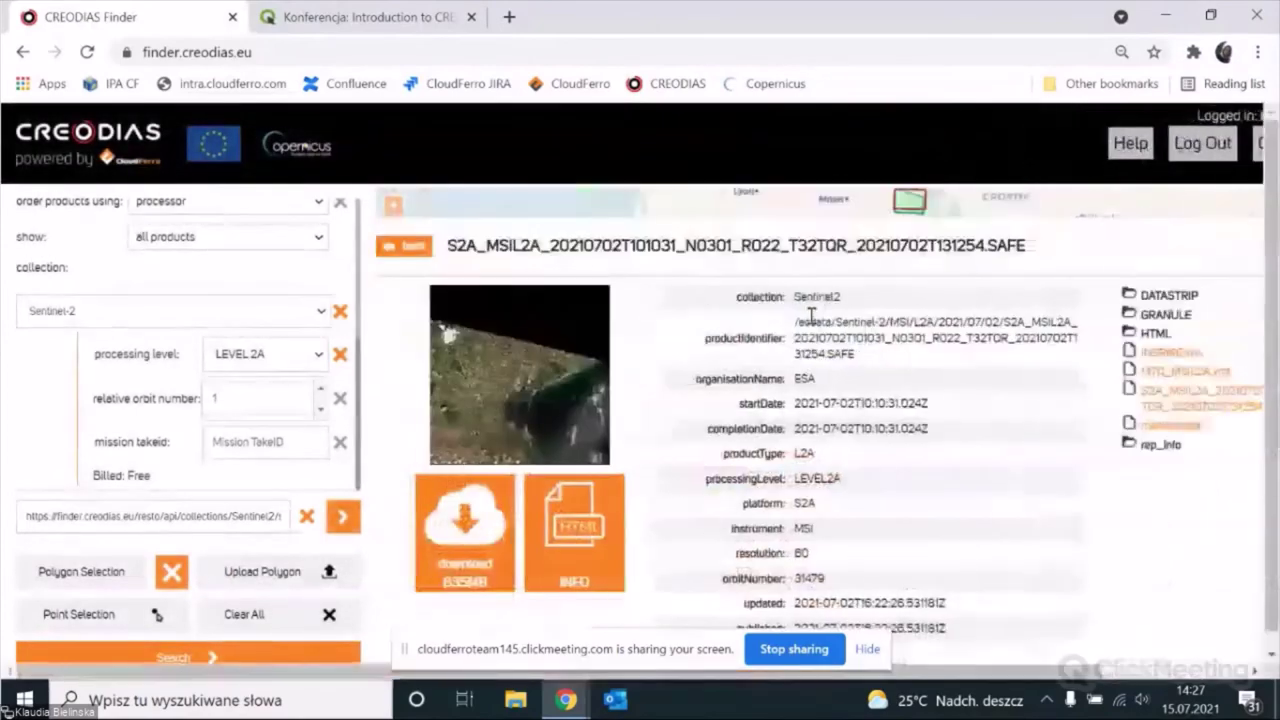
left_click(401, 247)
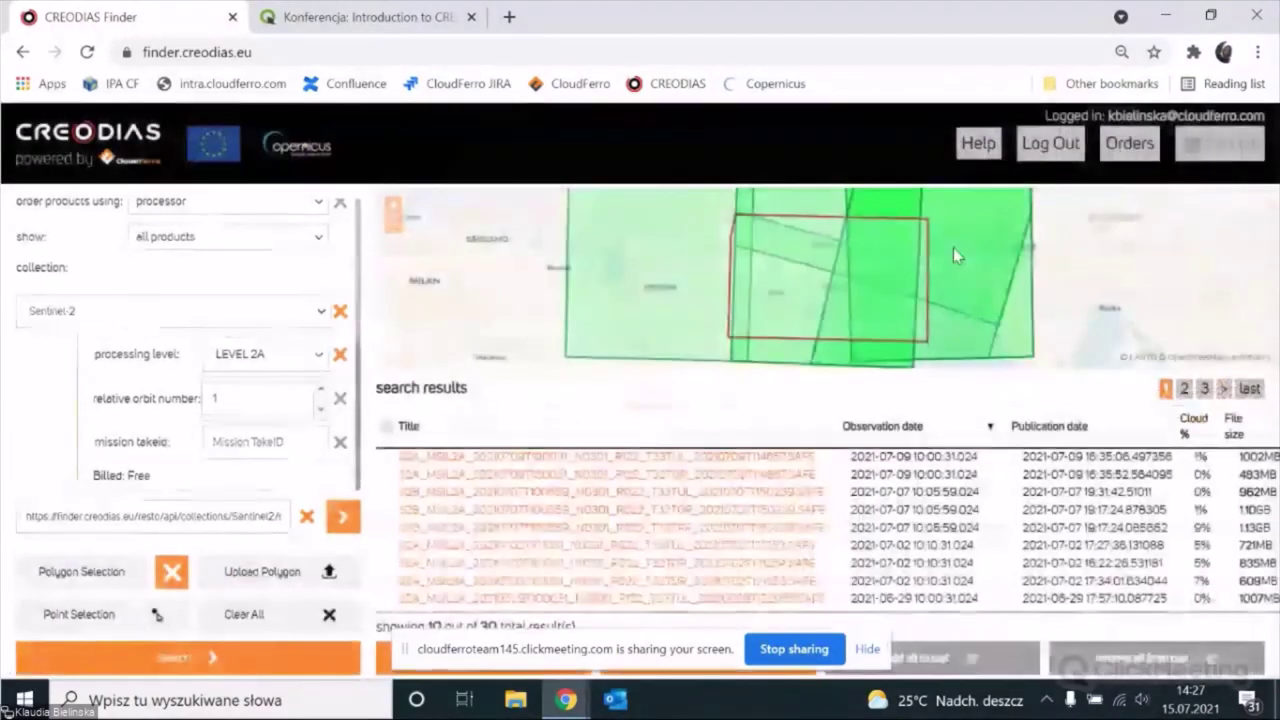
Step: Open the 2021-06-29 T33TUL product, view its preview image at full size, and return to the product details
left_click(948, 281)
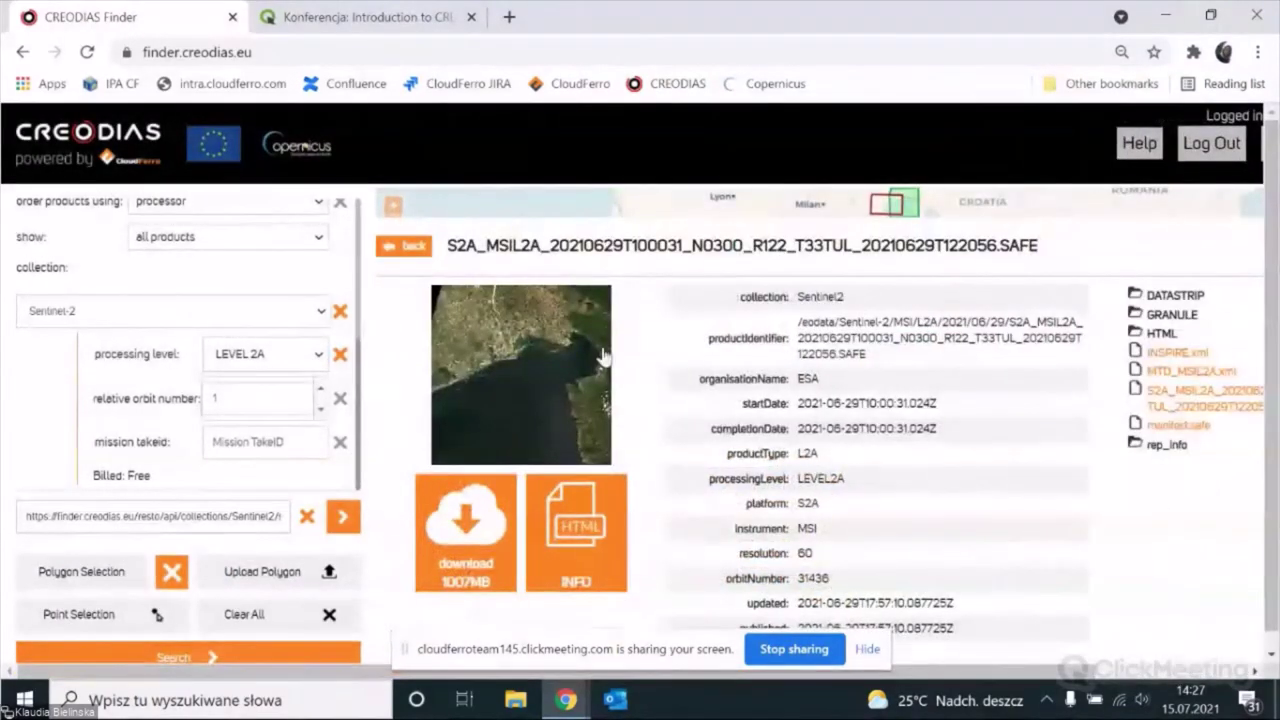
left_click(531, 401)
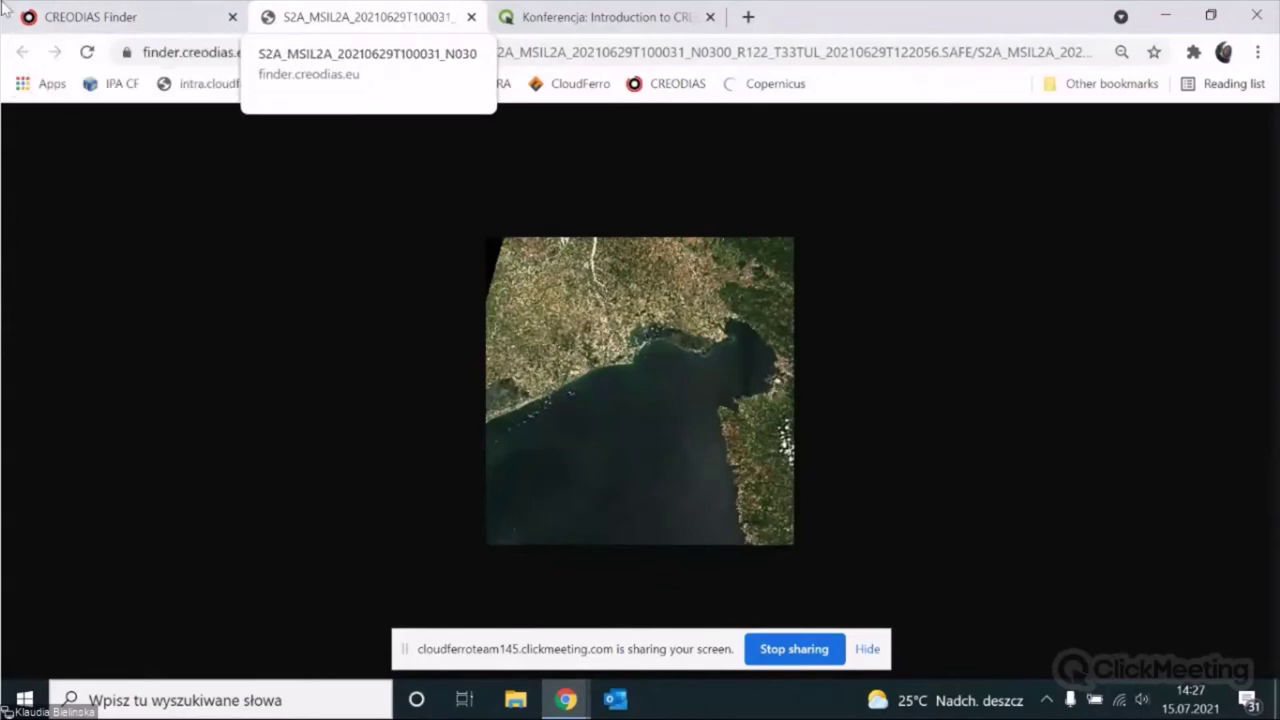
left_click(150, 17)
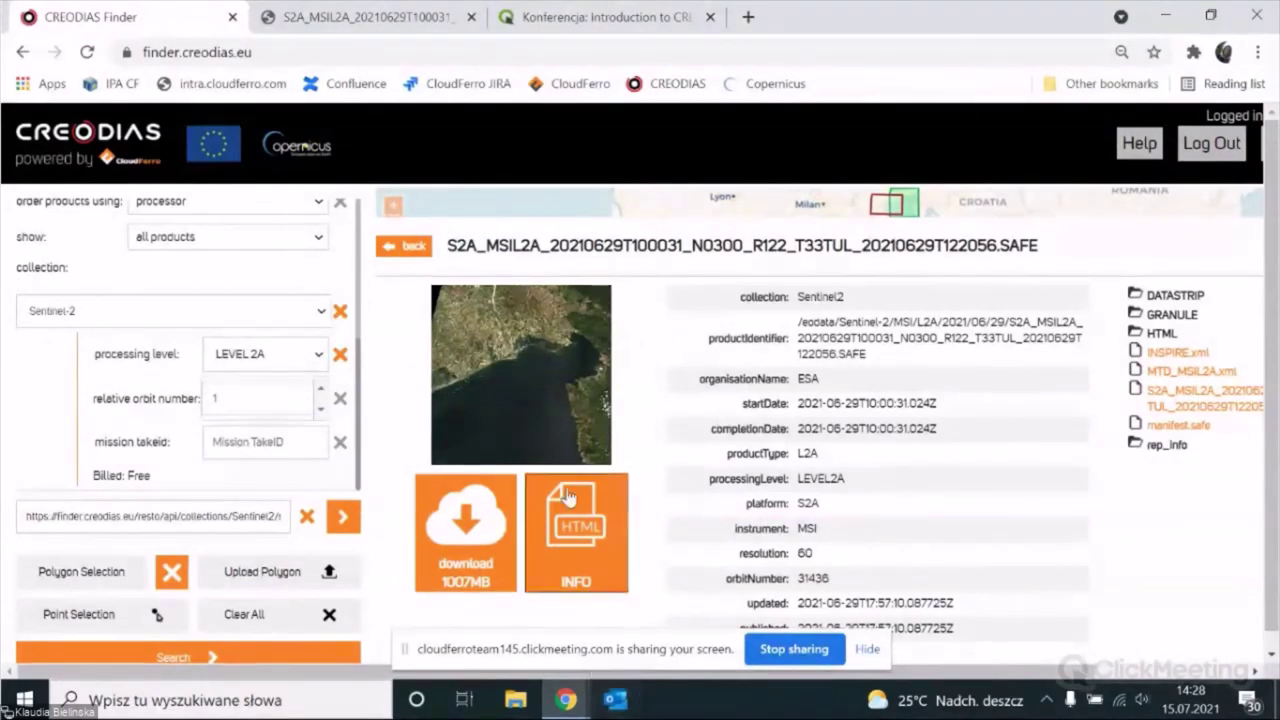
Step: Open the Cloud Dashboard from the CREODIAS website and log in using OpenID Connect
left_click(657, 87)
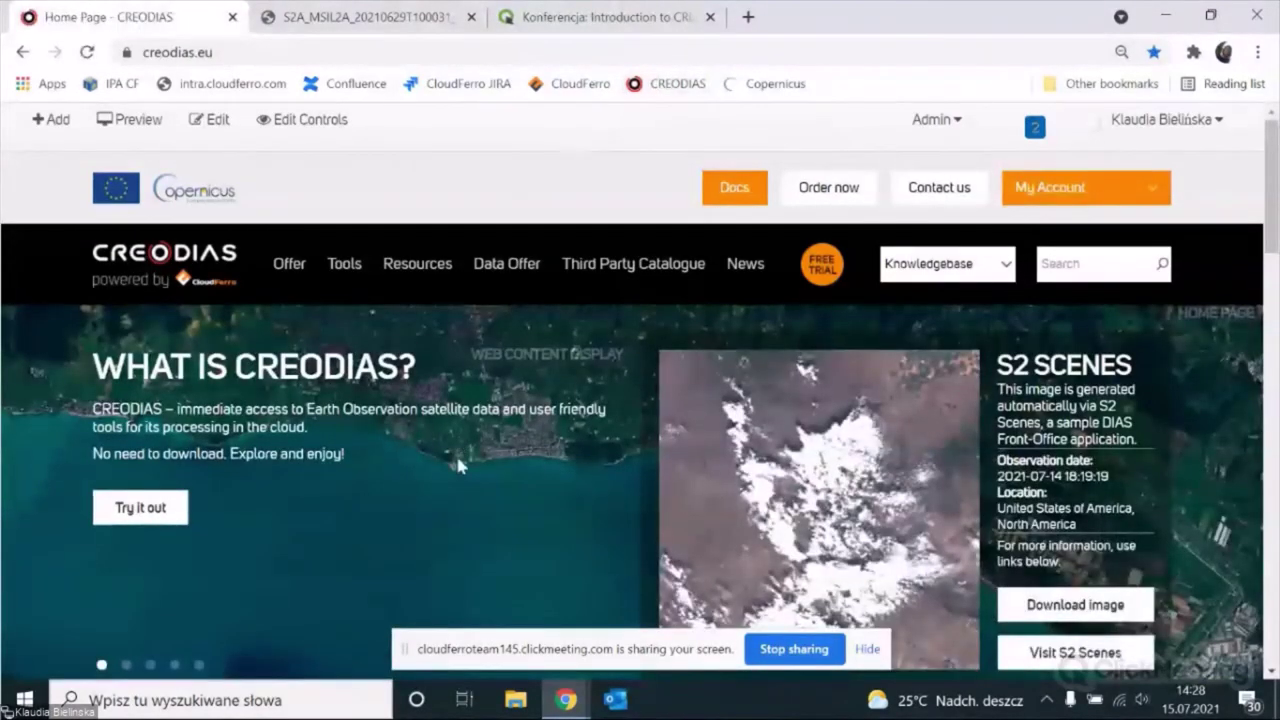
scroll(430, 215, "down", 1)
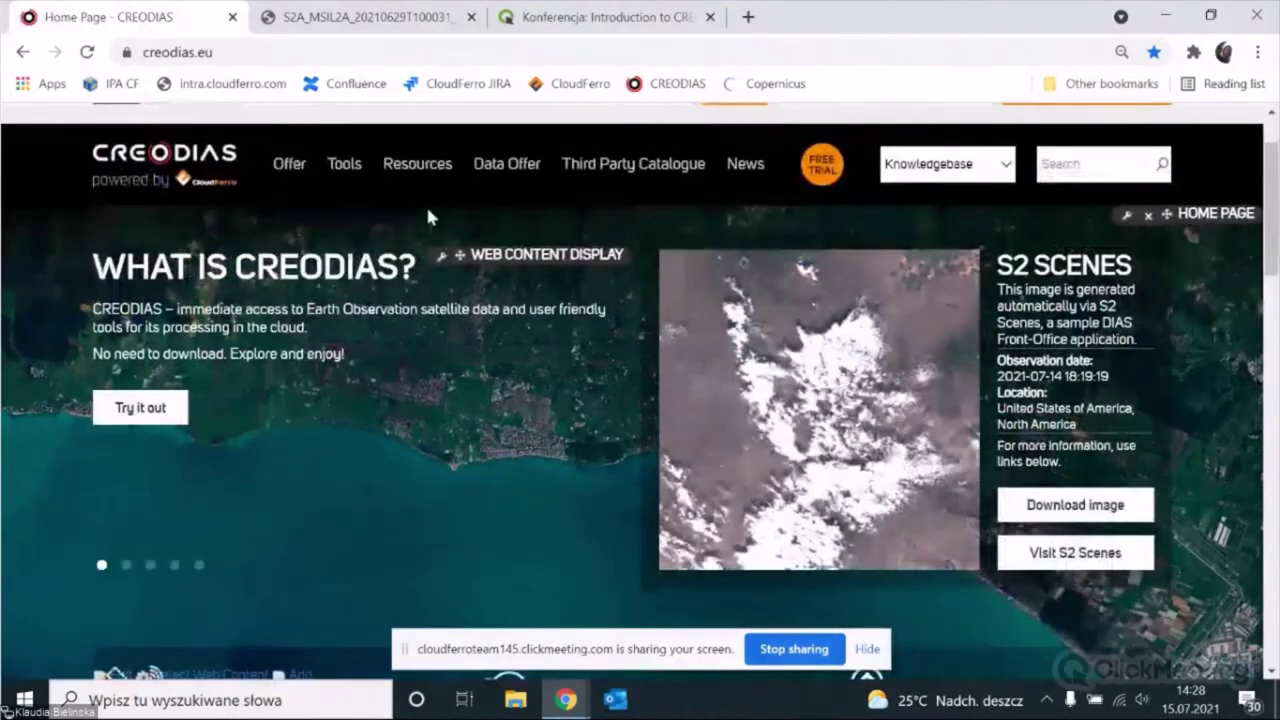
mouse_move(340, 166)
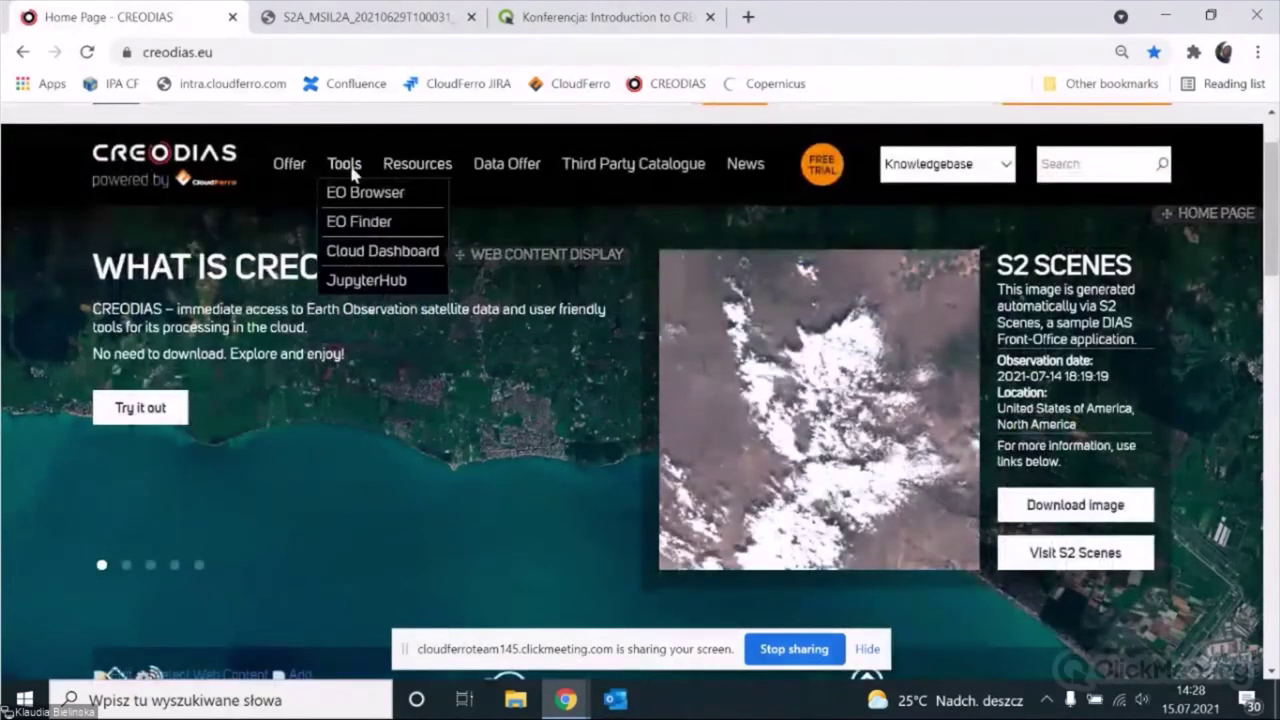
left_click(360, 258)
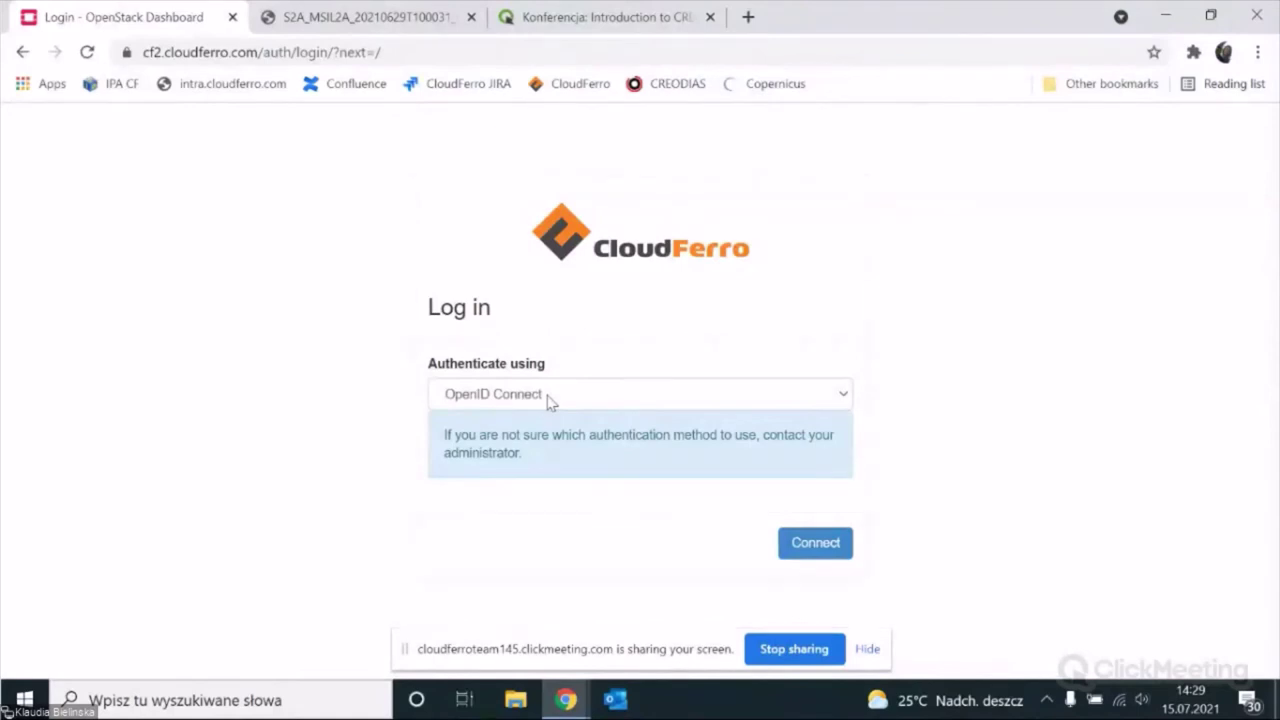
left_click(812, 549)
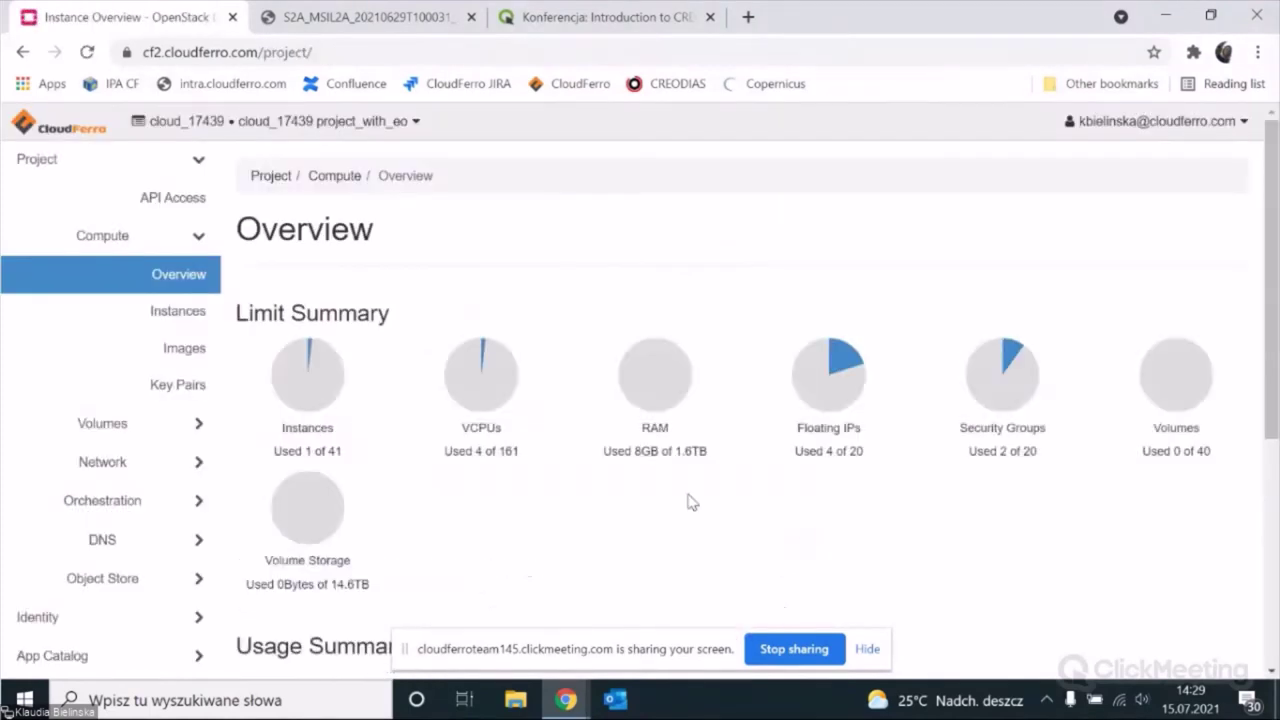
Step: Look over the project overview, open the list of compute instances, and view the actions available for the existing Windows 2019 instance
scroll(452, 275, "down", 1)
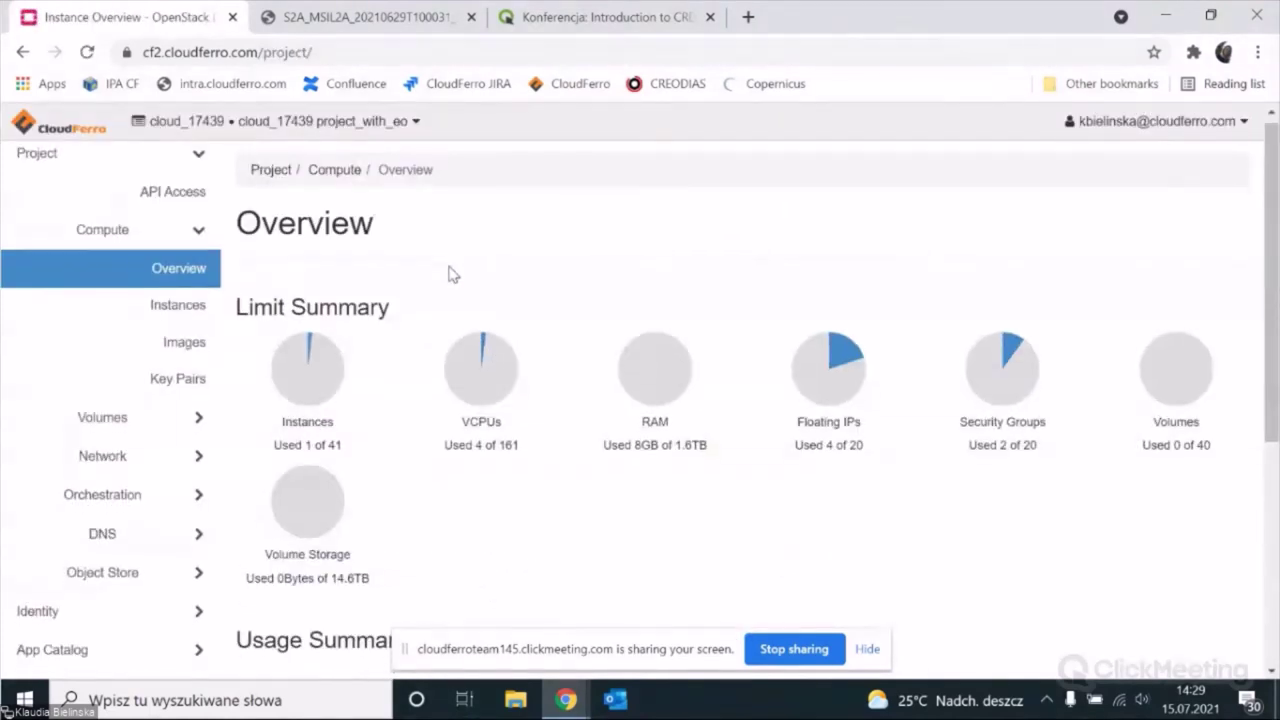
scroll(452, 275, "up", 1)
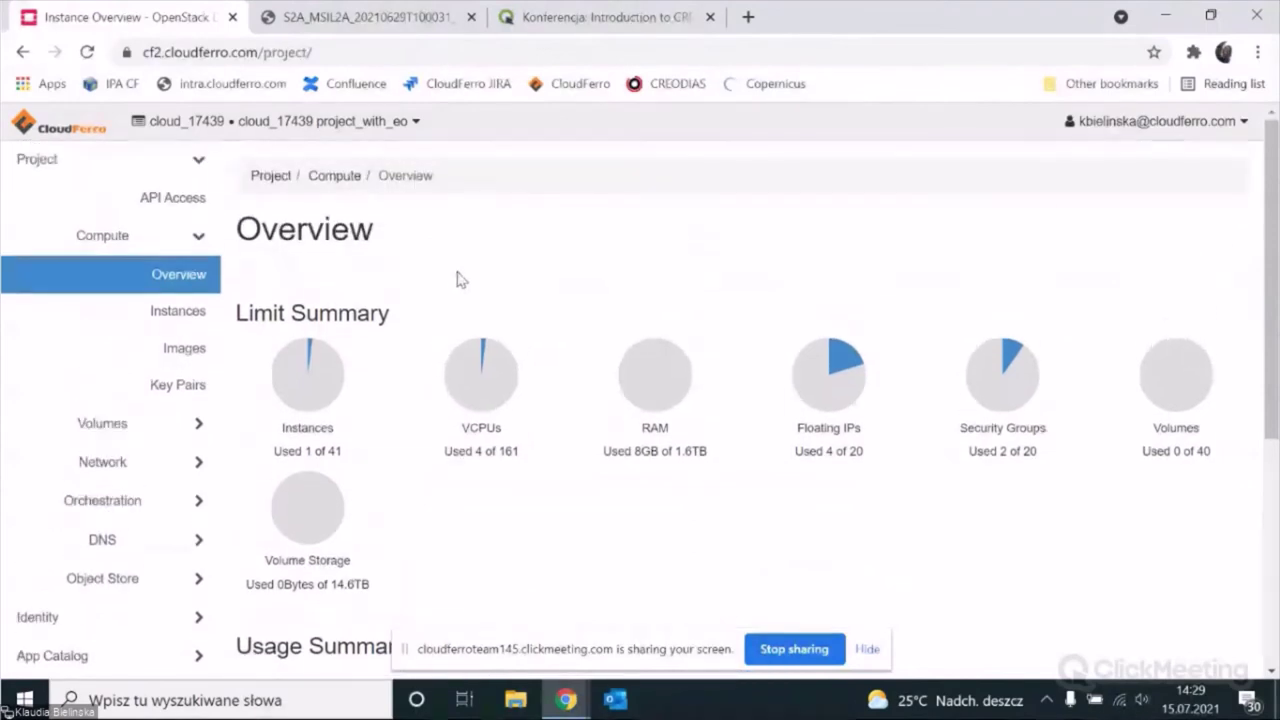
left_click(168, 314)
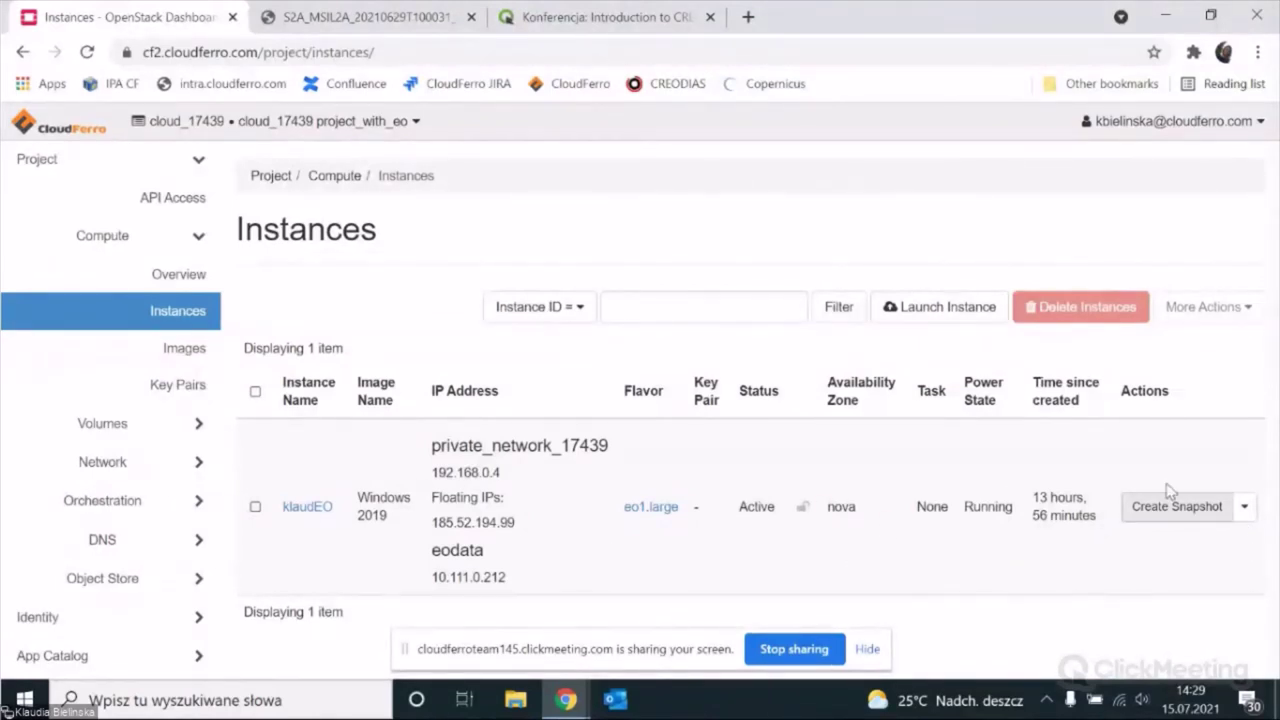
left_click(1244, 508)
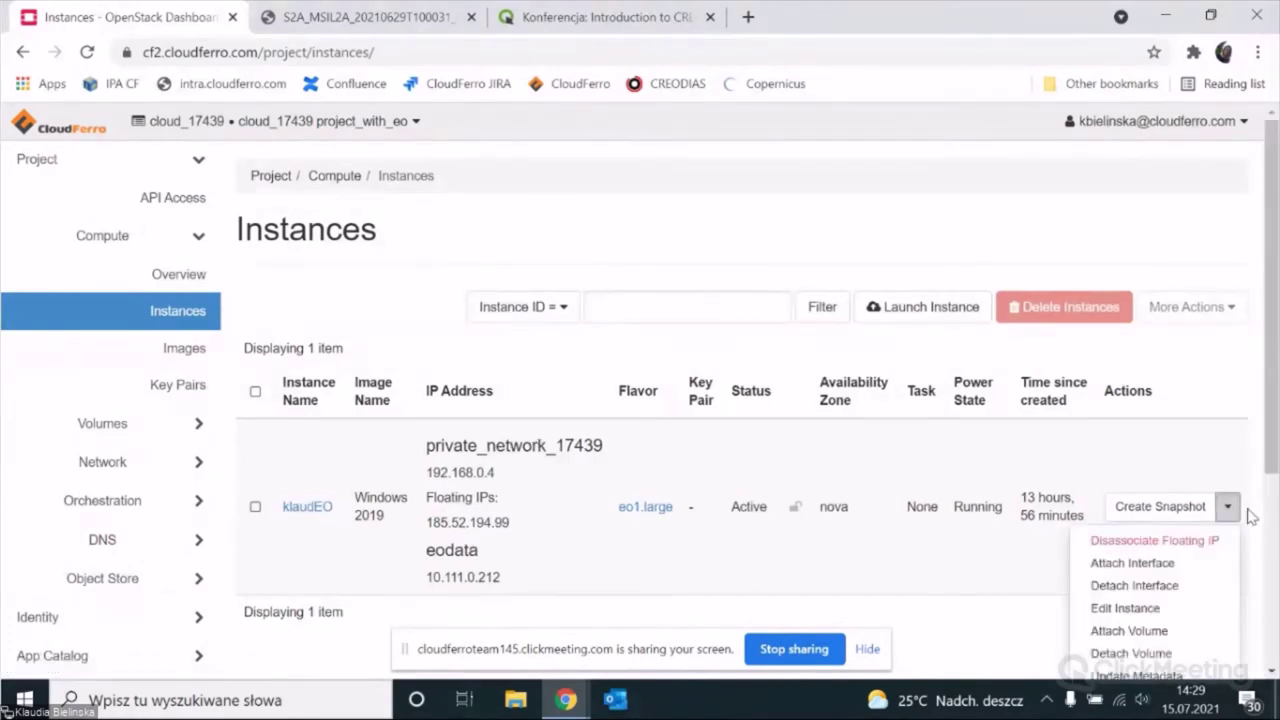
scroll(1228, 572, "down", 1)
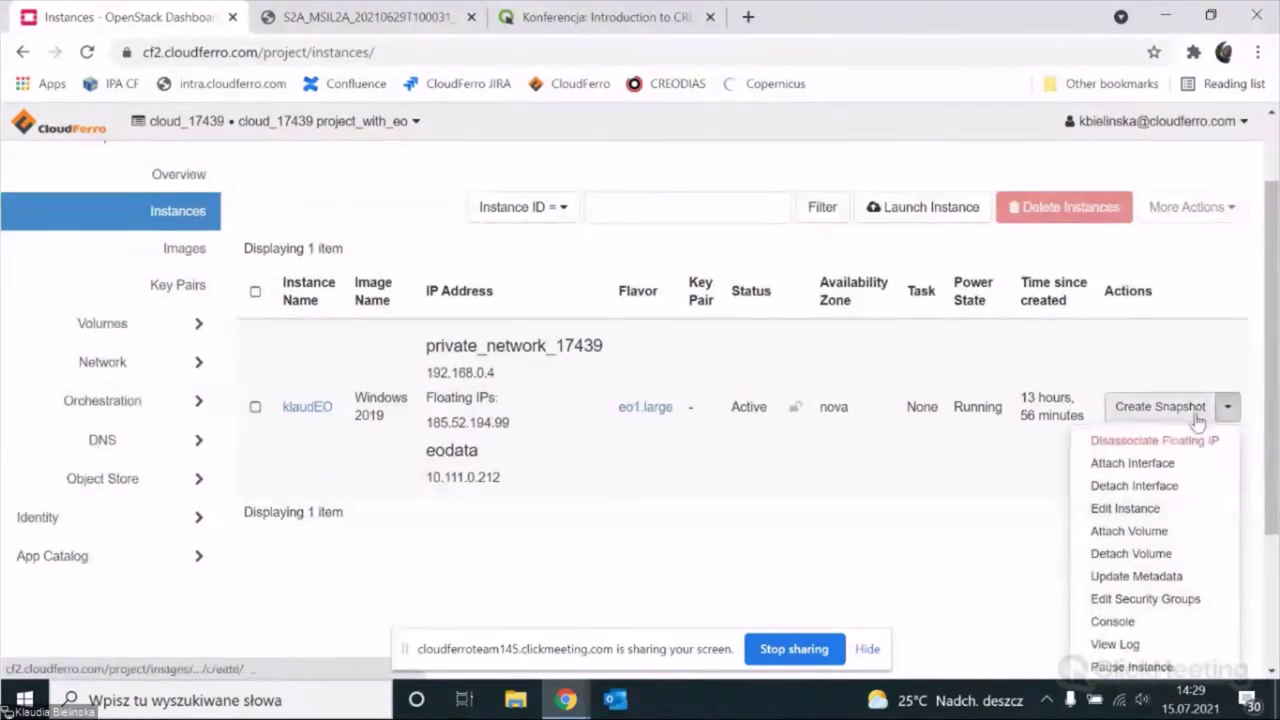
left_click(1197, 372)
scroll(1197, 372, "up", 1)
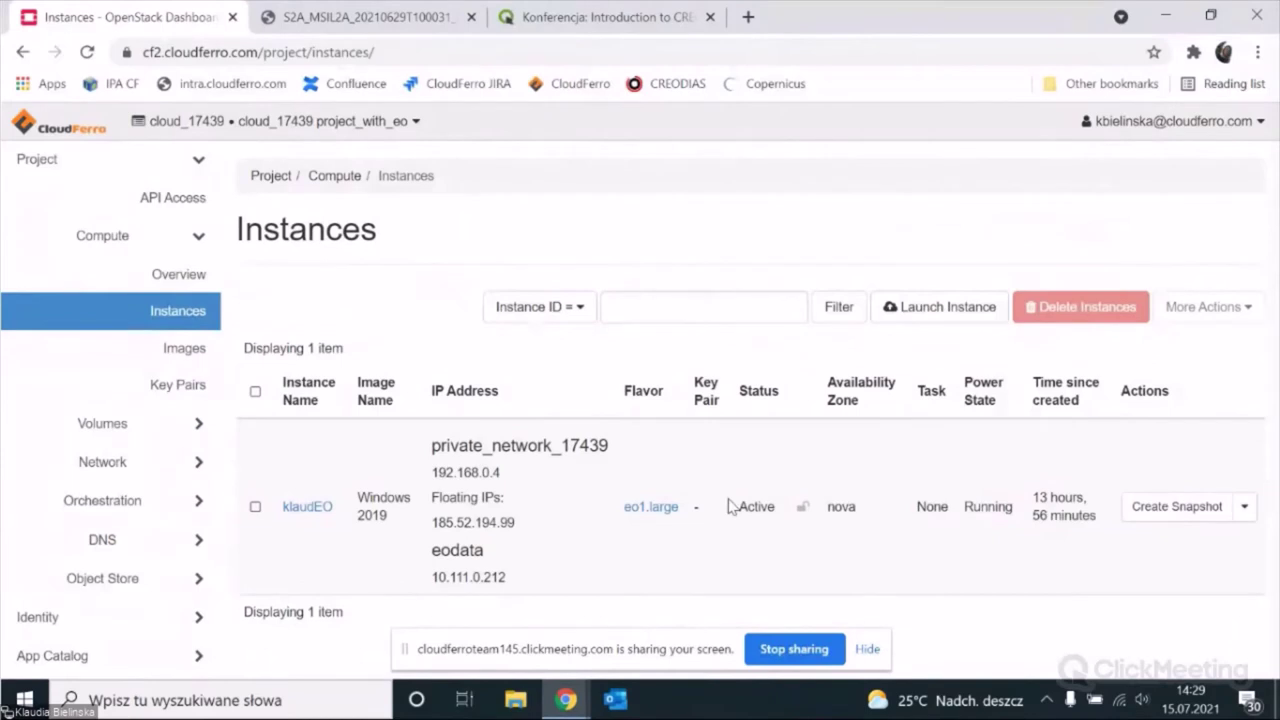
Step: Start launching a new instance and name it CREO_EO
left_click(921, 309)
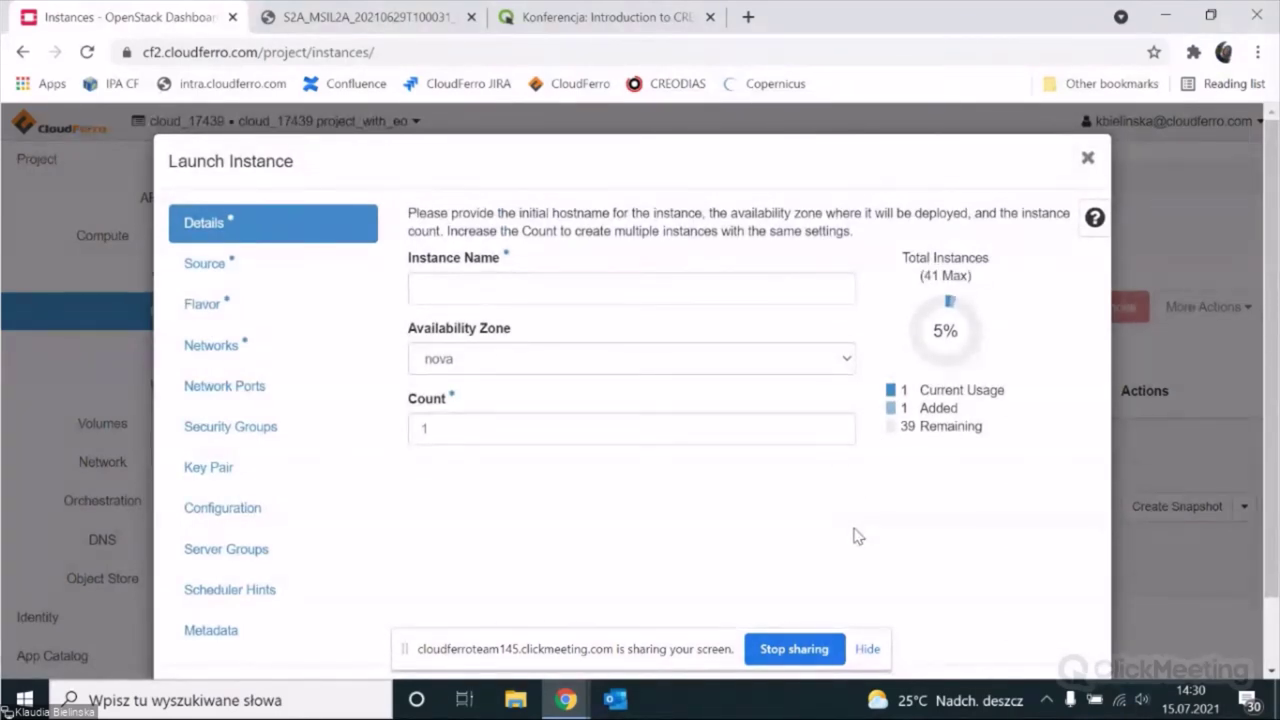
left_click(512, 286)
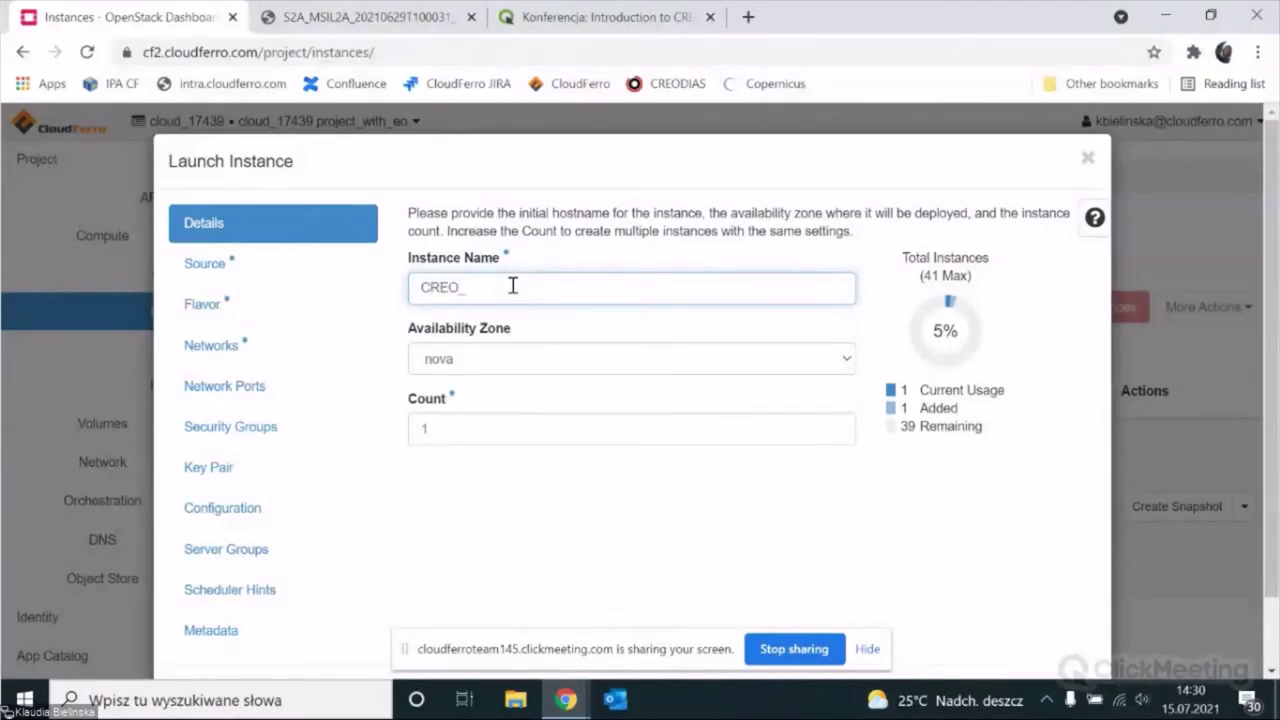
type("CREO_EO")
Step: Set the new instance's boot source to Image
left_click(212, 274)
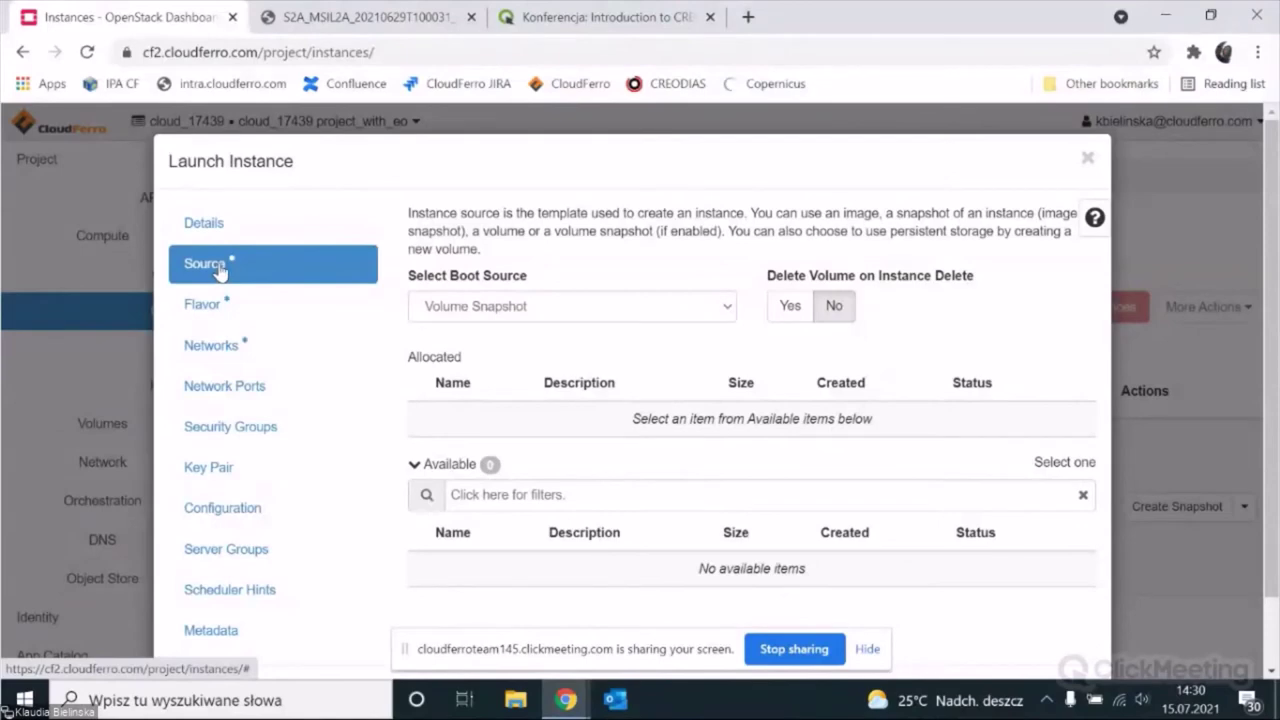
left_click(731, 316)
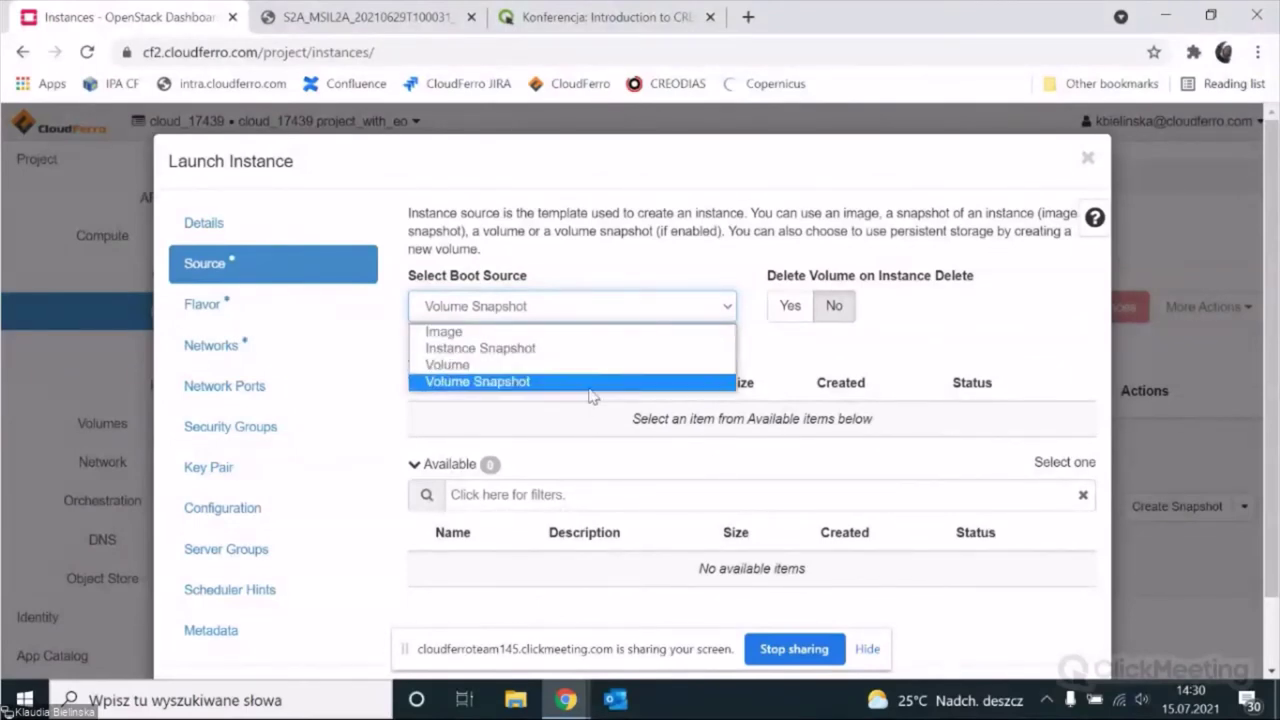
left_click(459, 341)
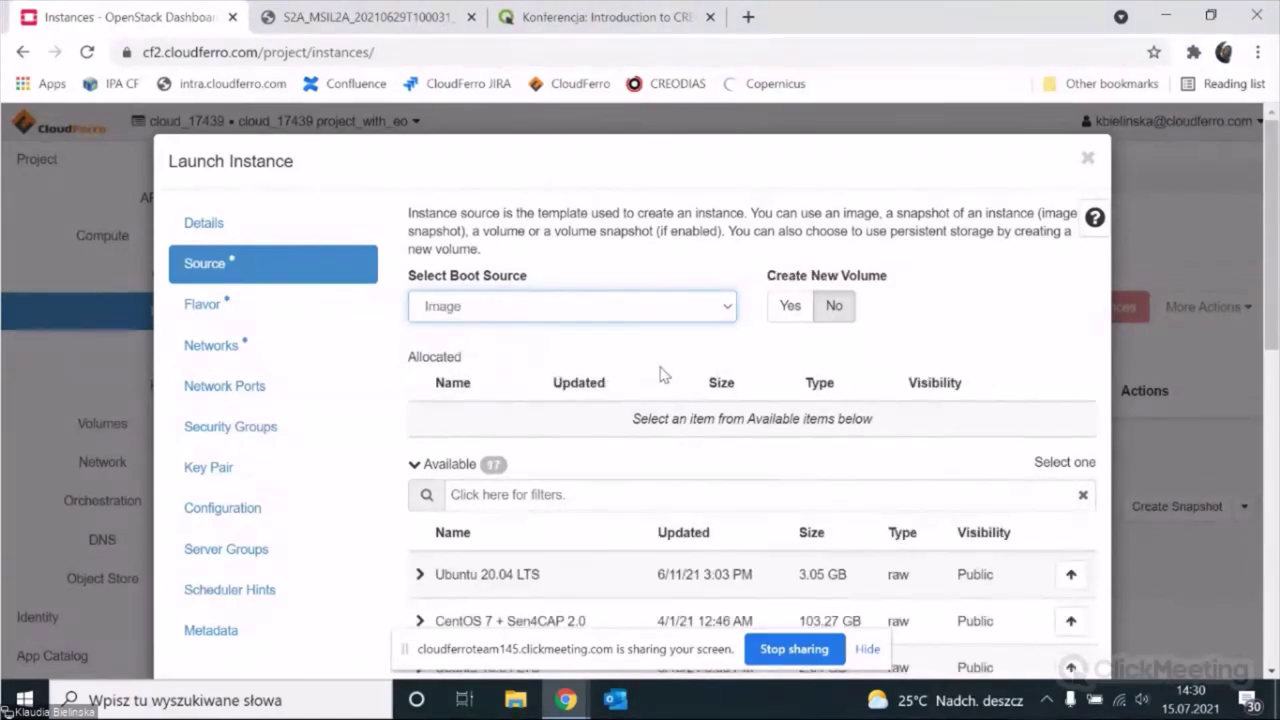
Step: Look through the available images, expand the details of Windows 2019, and allocate that image as the instance source
scroll(658, 371, "down", 1)
scroll(658, 371, "down", 1)
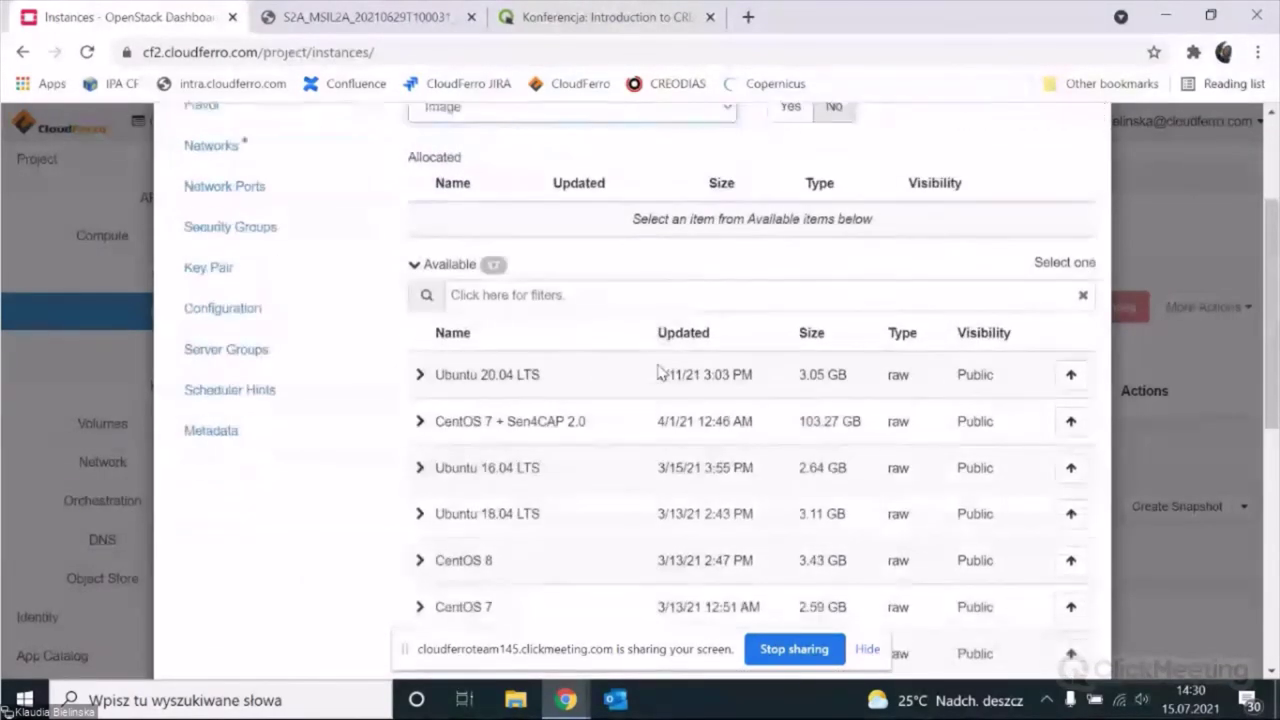
scroll(656, 378, "down", 1)
scroll(656, 376, "down", 1)
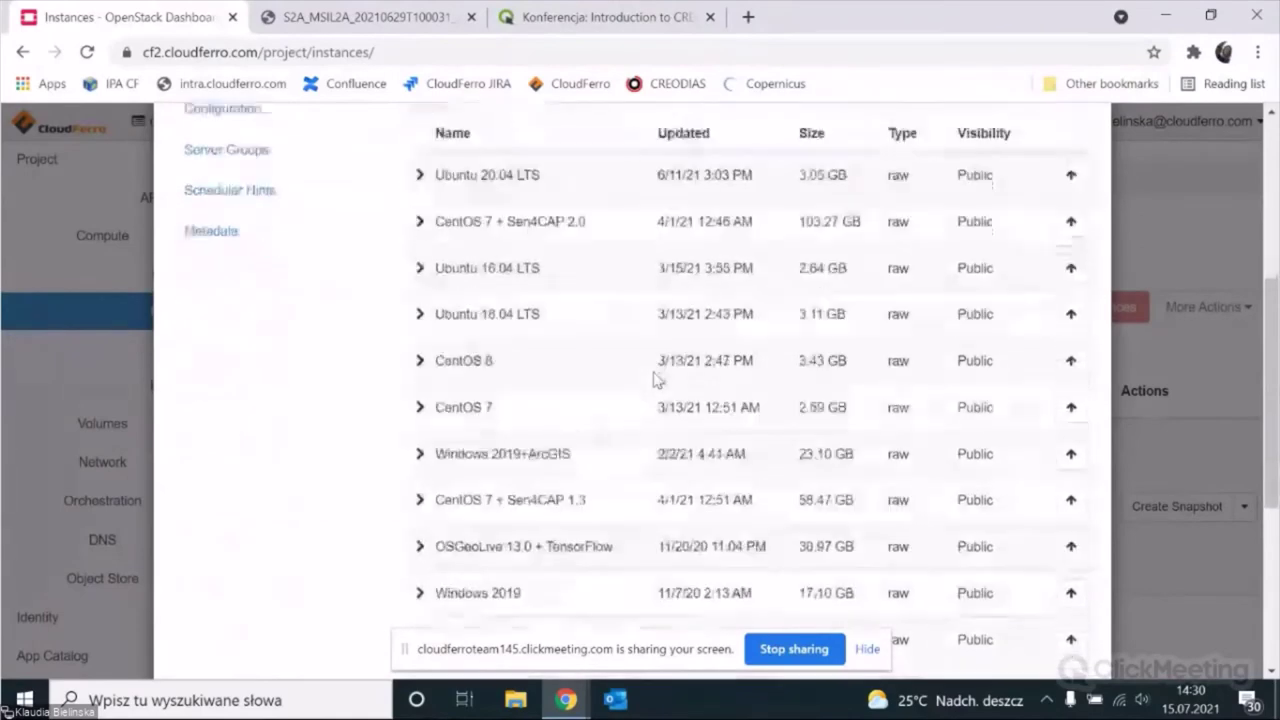
scroll(566, 318, "up", 2)
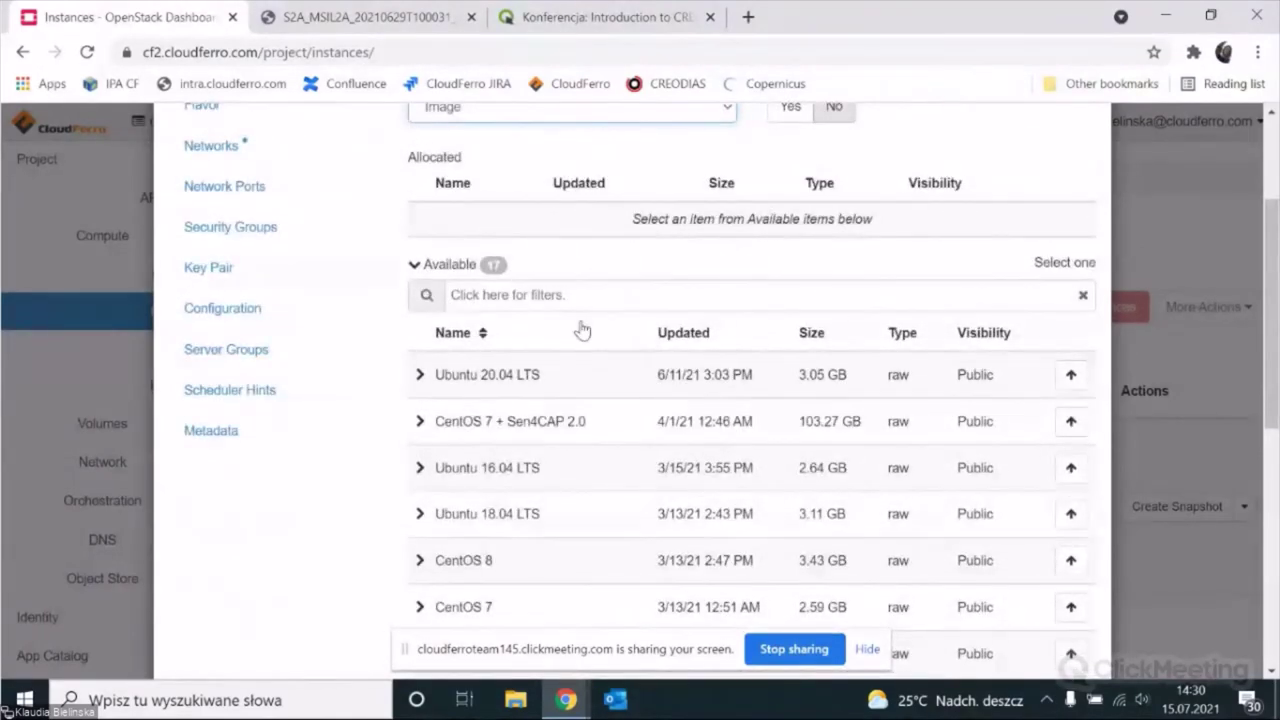
scroll(581, 333, "down", 6)
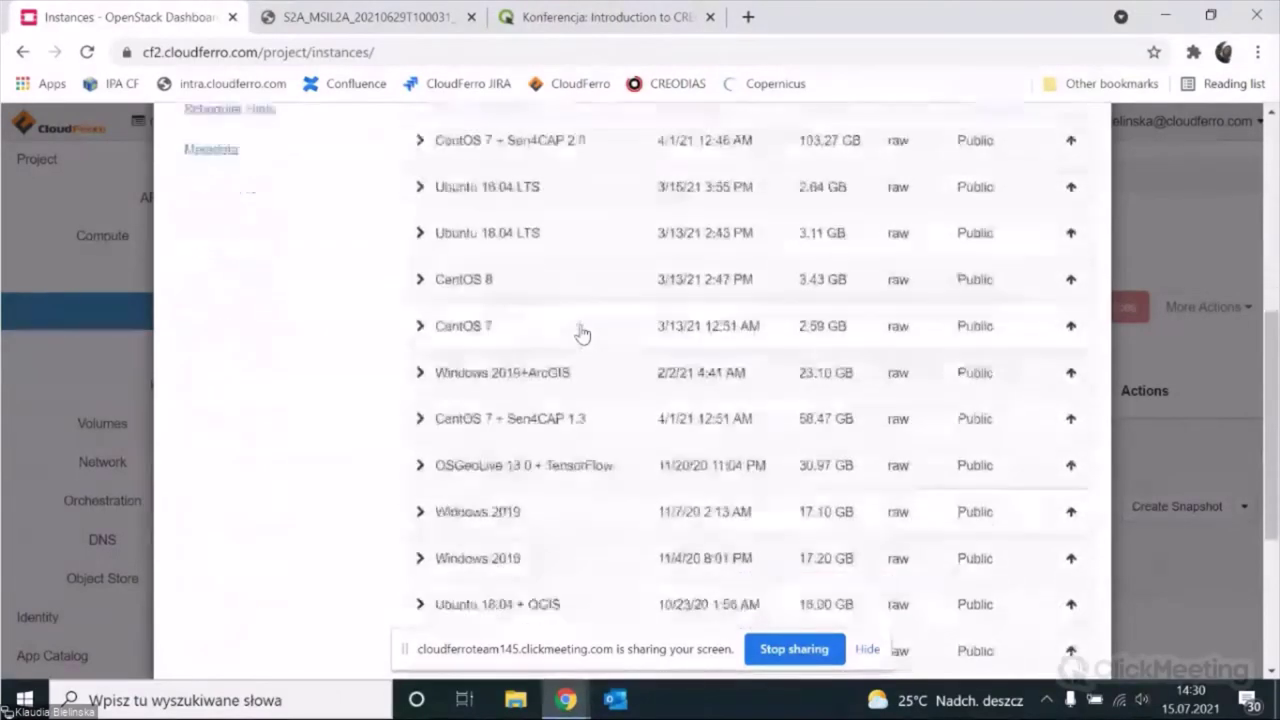
scroll(581, 333, "up", 3)
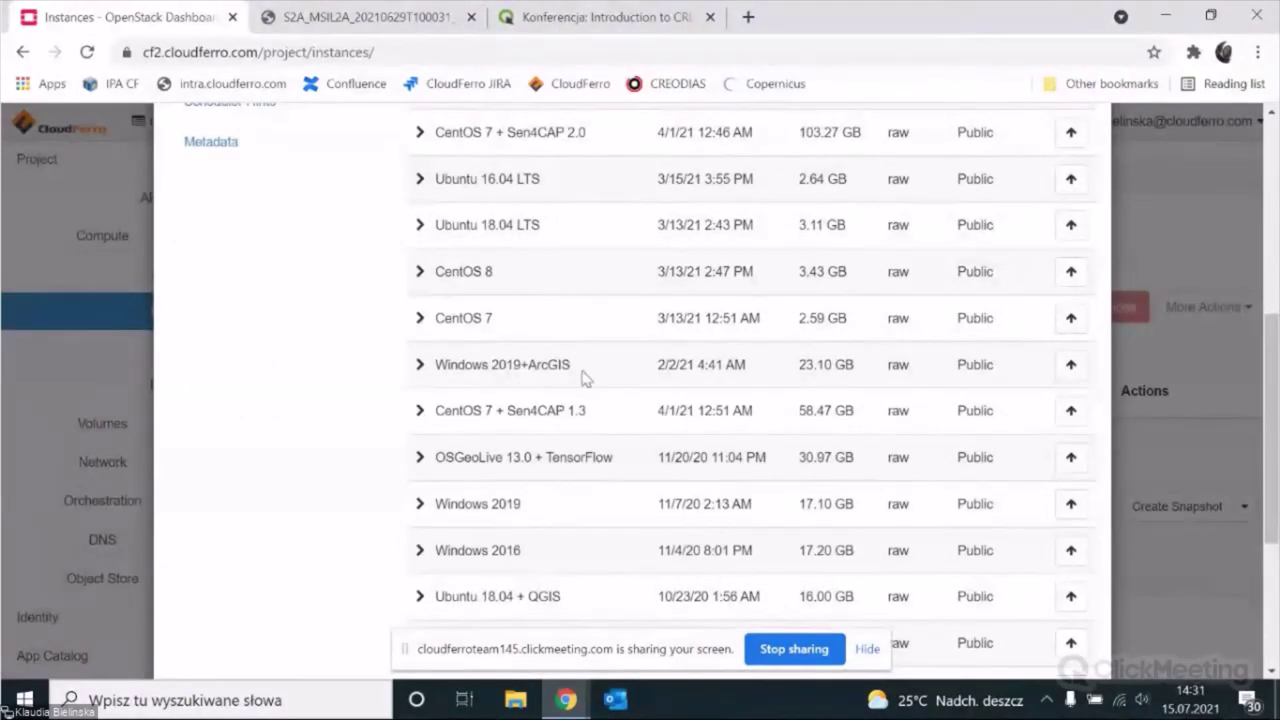
scroll(597, 360, "down", 1)
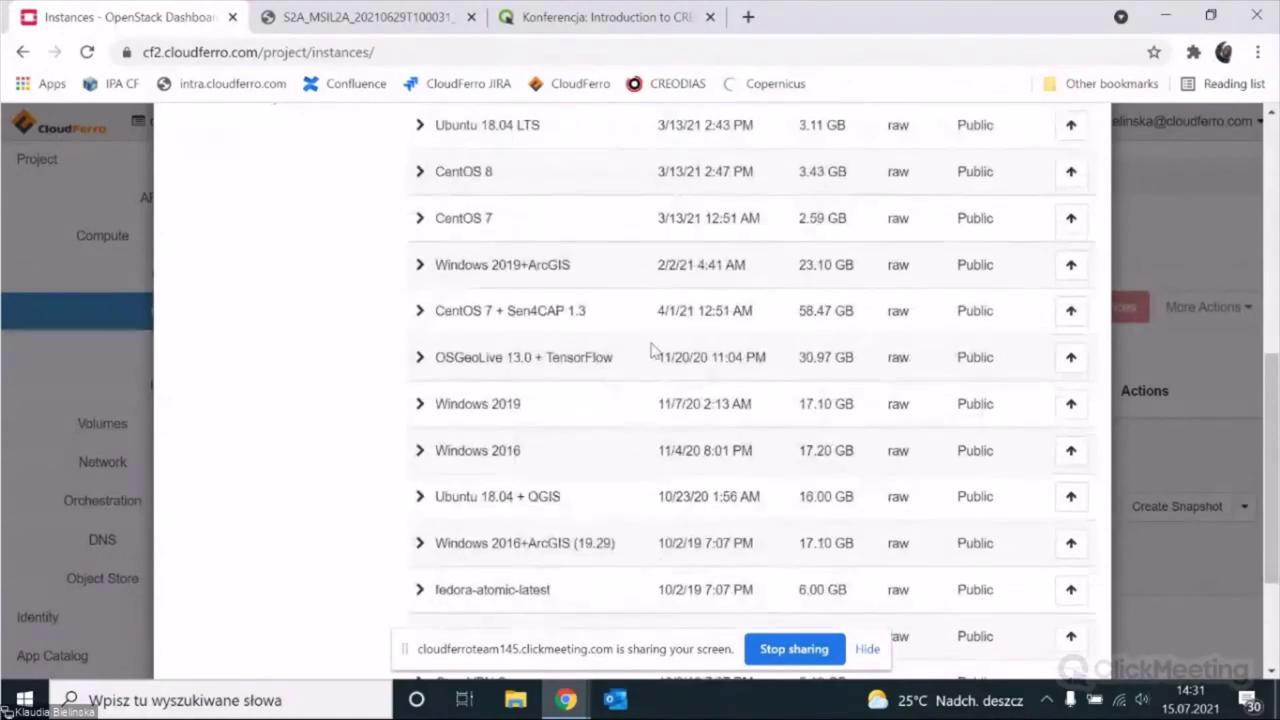
scroll(517, 422, "down", 2)
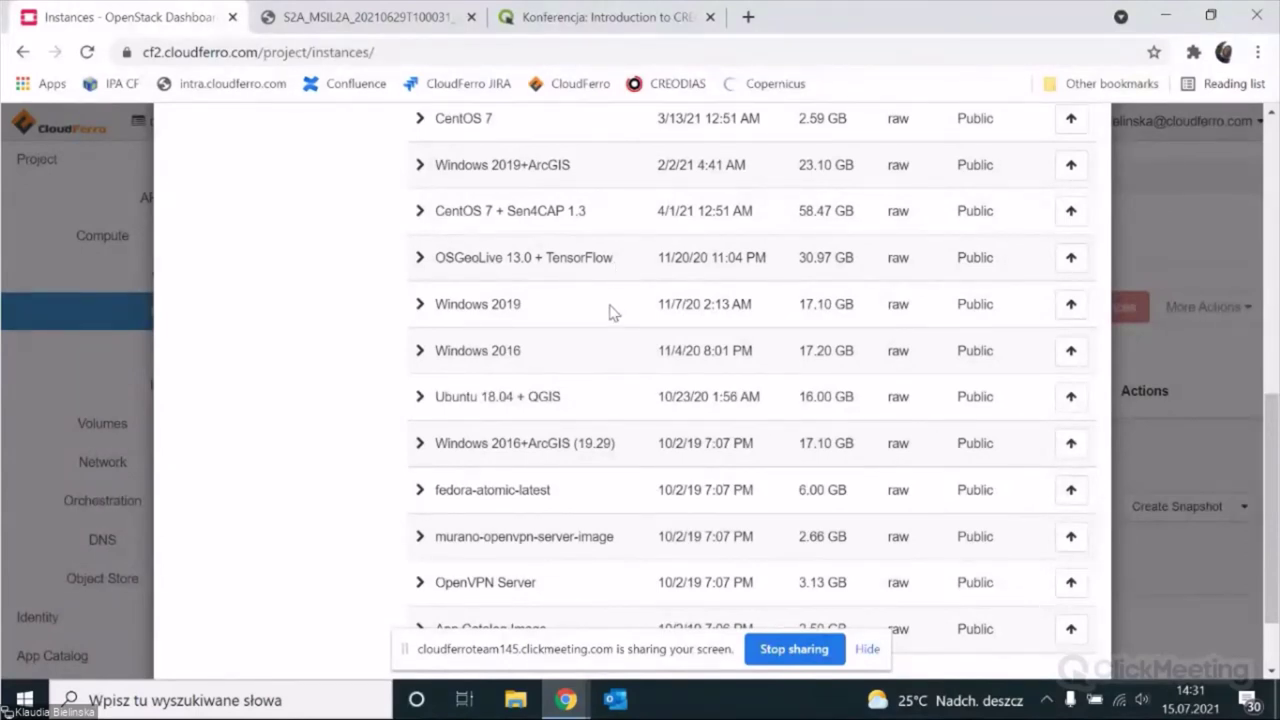
left_click(422, 312)
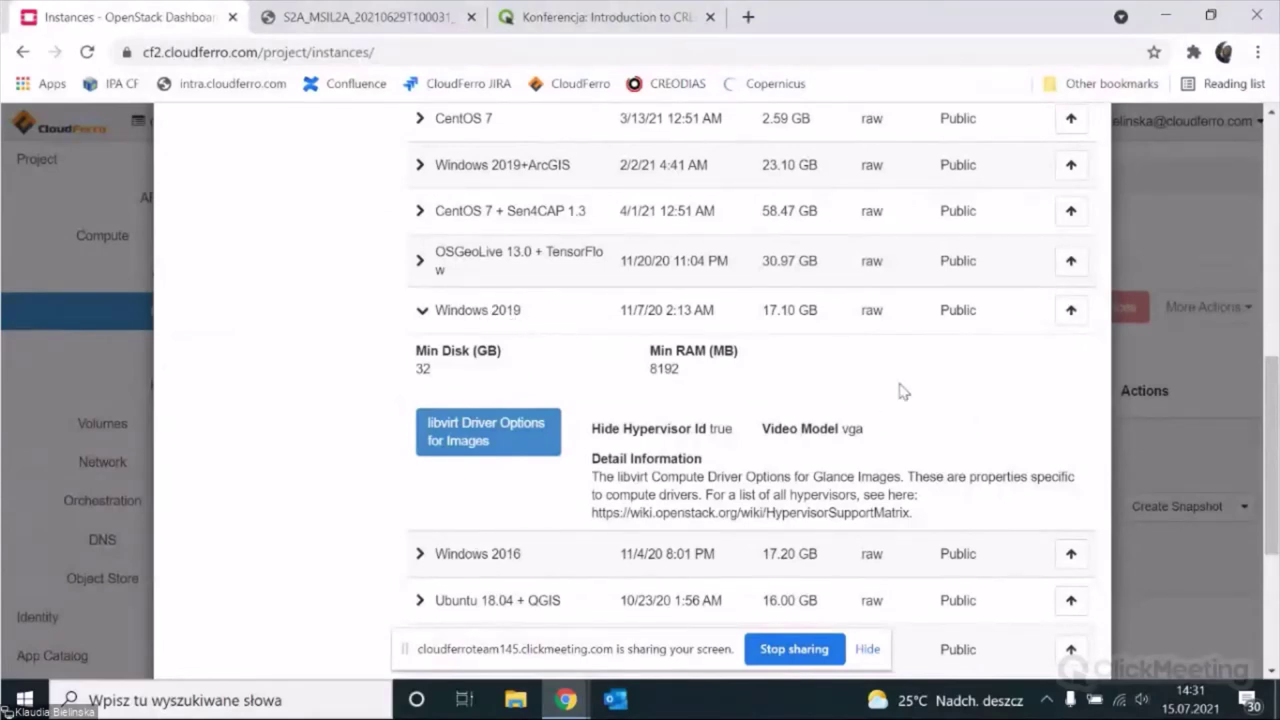
left_click(1071, 316)
scroll(890, 323, "up", 6)
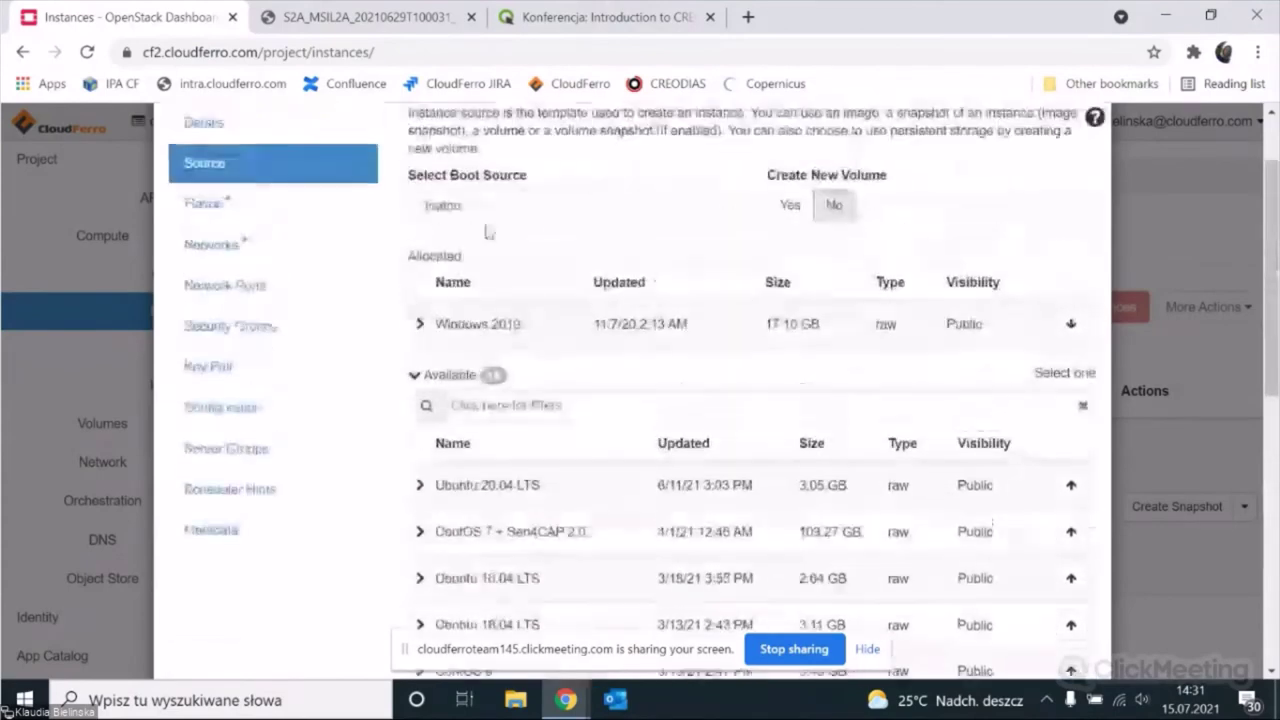
Step: Compare the available flavors and allocate eo1.large to the new instance
left_click(203, 208)
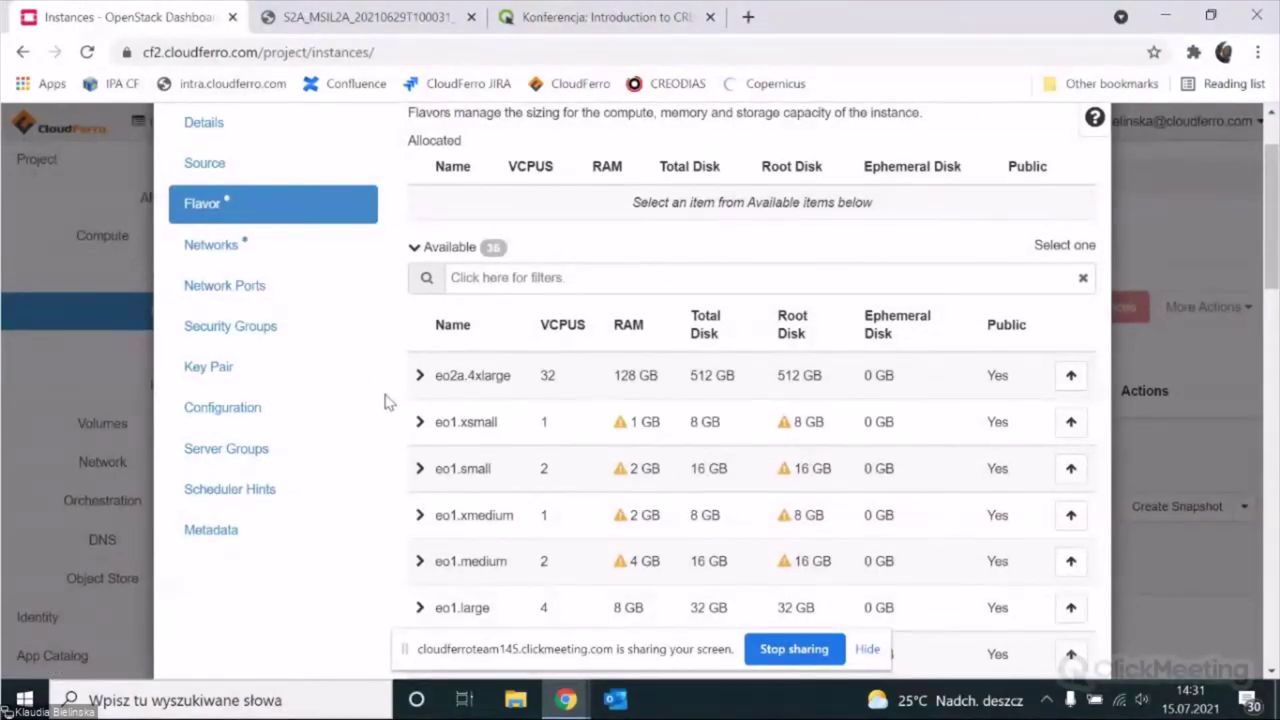
scroll(392, 378, "down", 1)
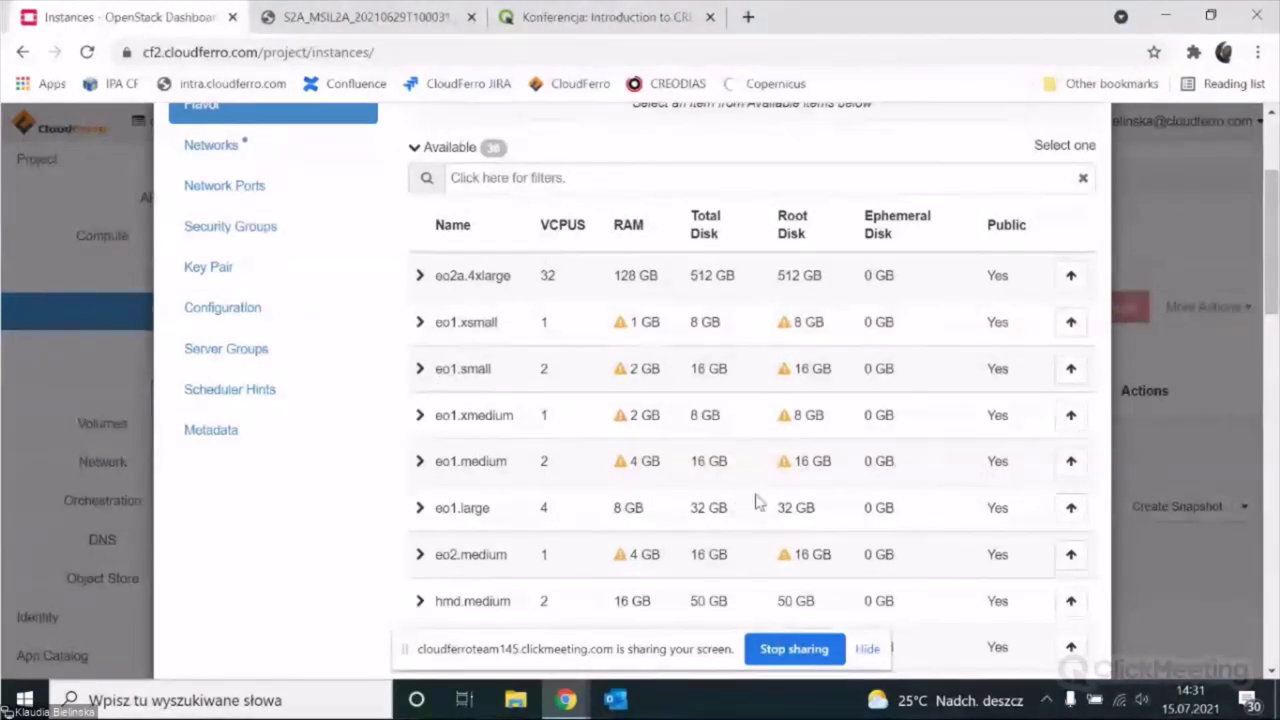
scroll(620, 425, "down", 2)
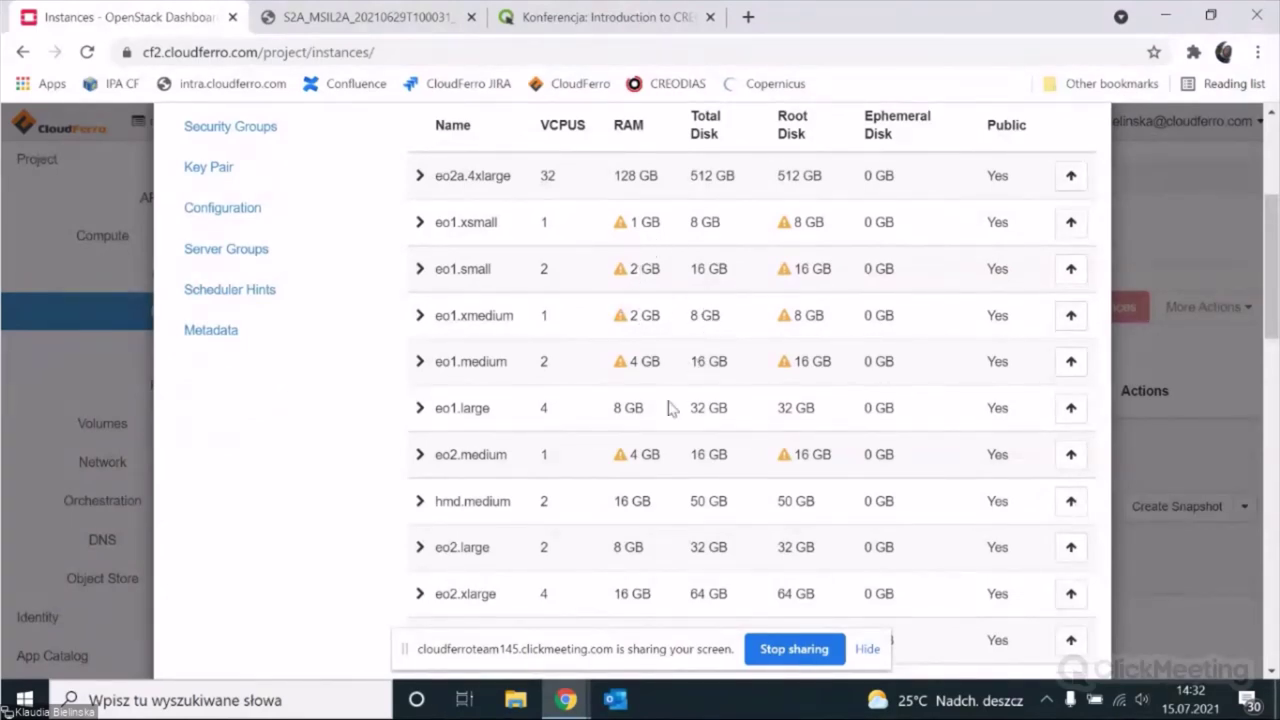
scroll(643, 398, "down", 3)
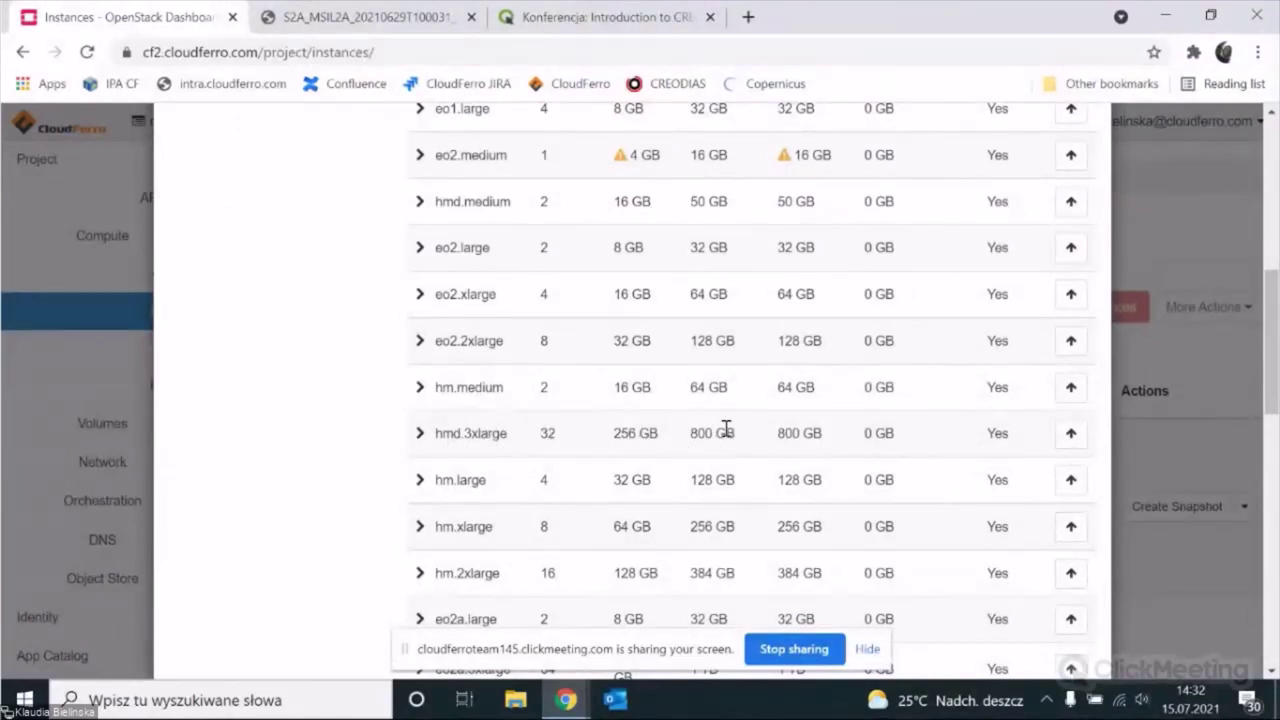
scroll(727, 431, "up", 2)
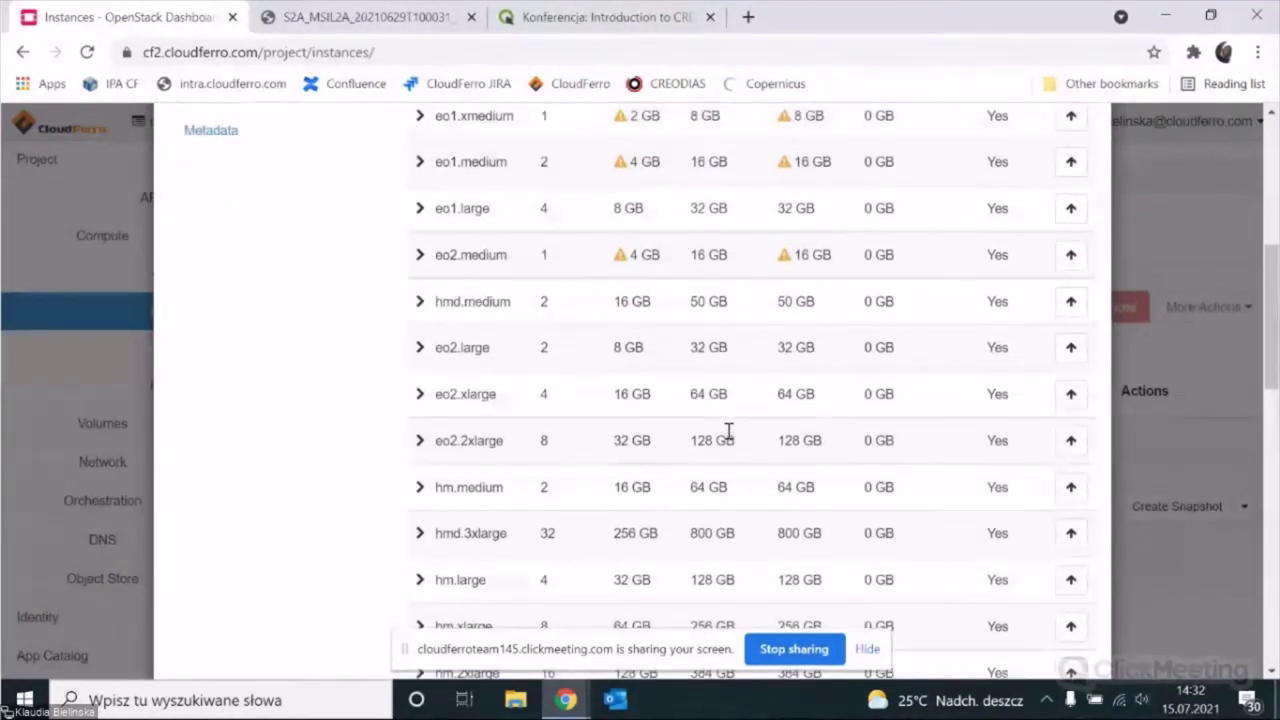
scroll(733, 410, "up", 1)
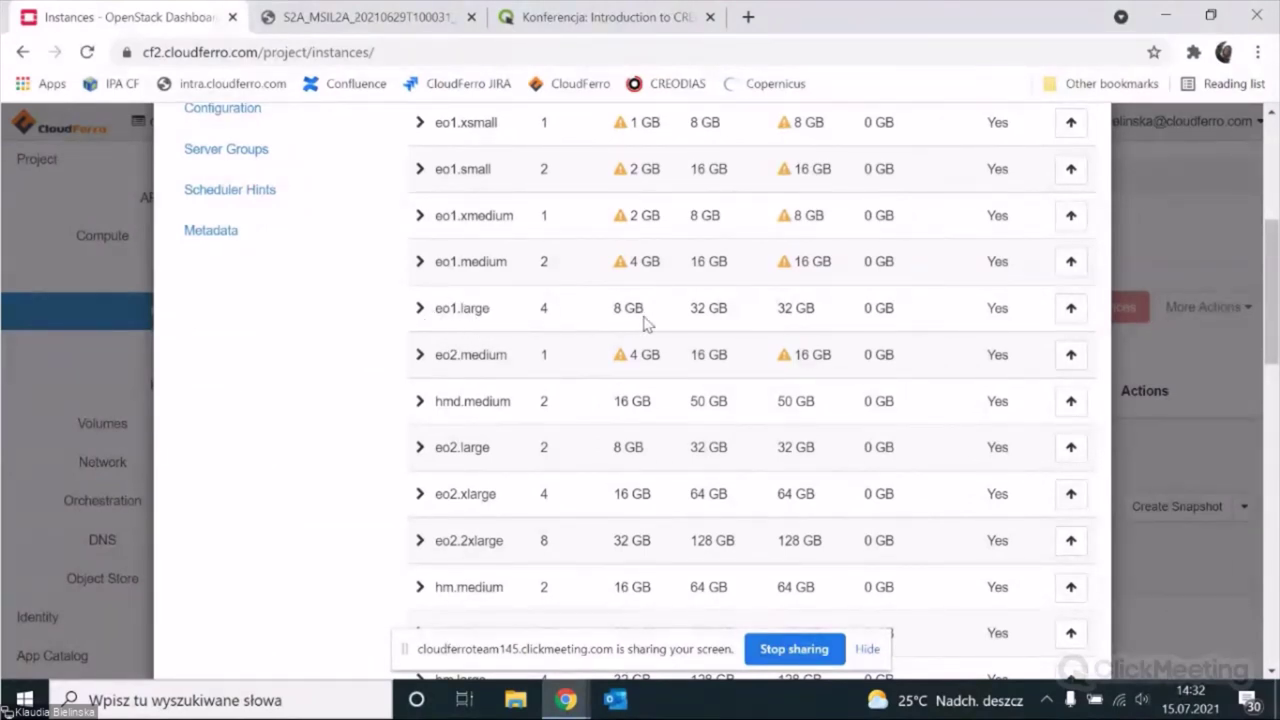
scroll(888, 330, "up", 1)
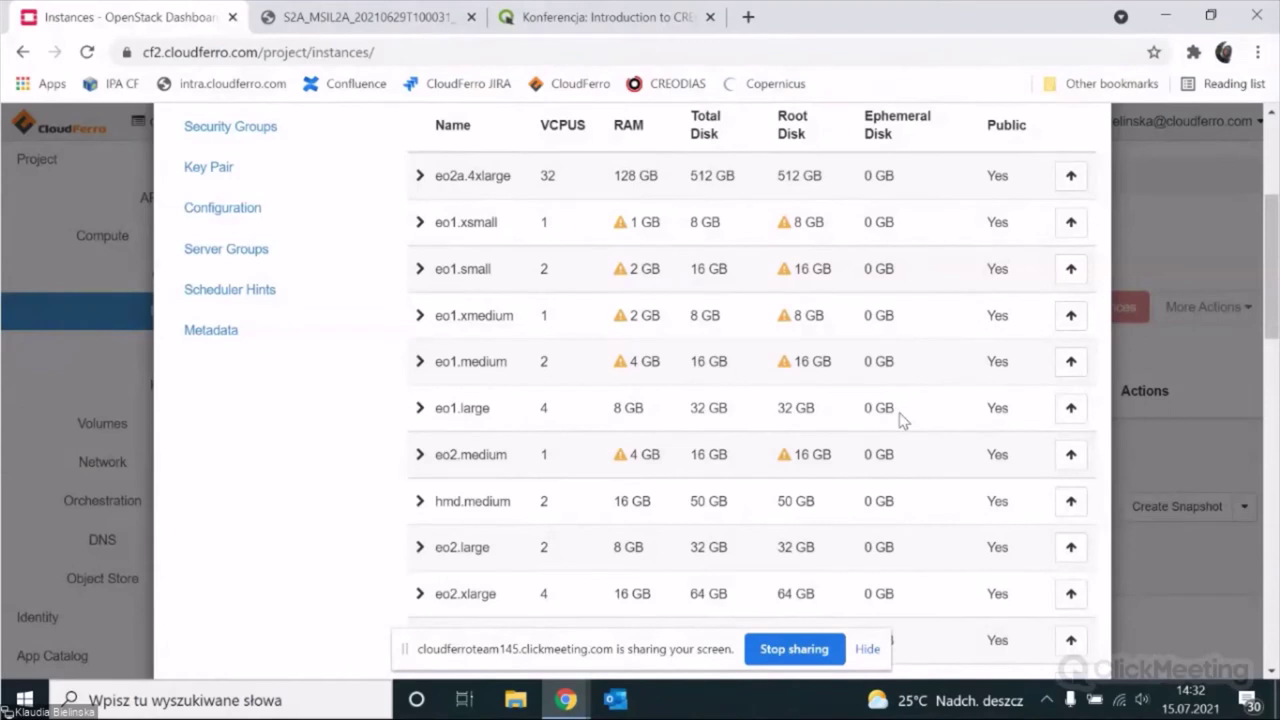
left_click(1070, 412)
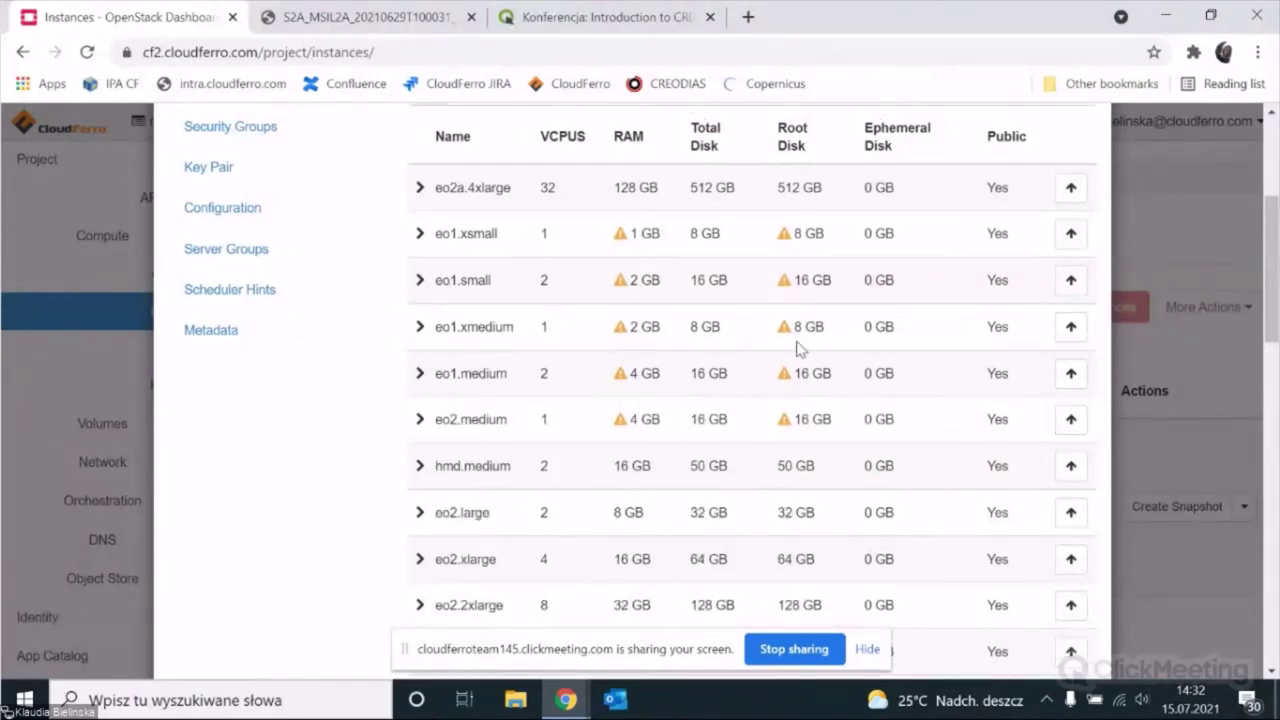
scroll(804, 347, "up", 3)
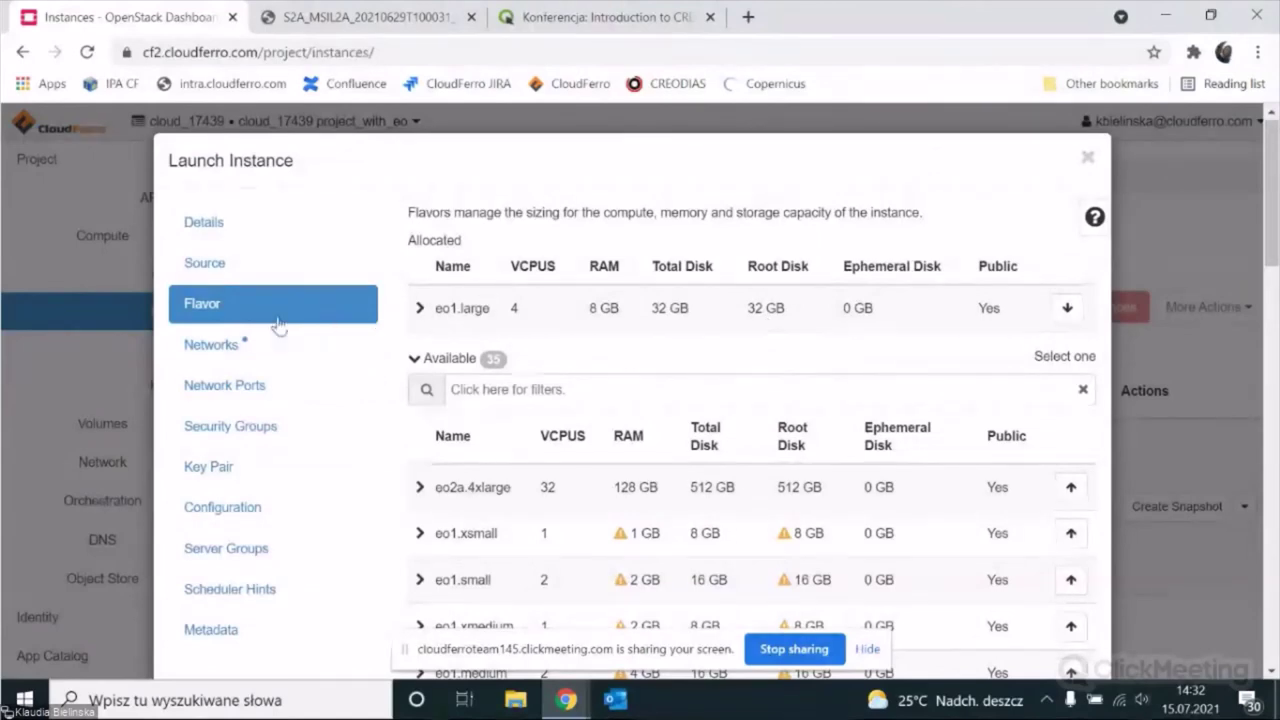
Step: Allocate the project's private network and the eodata network to the instance, and add the allow_ping_ssh_rdp security group
left_click(231, 349)
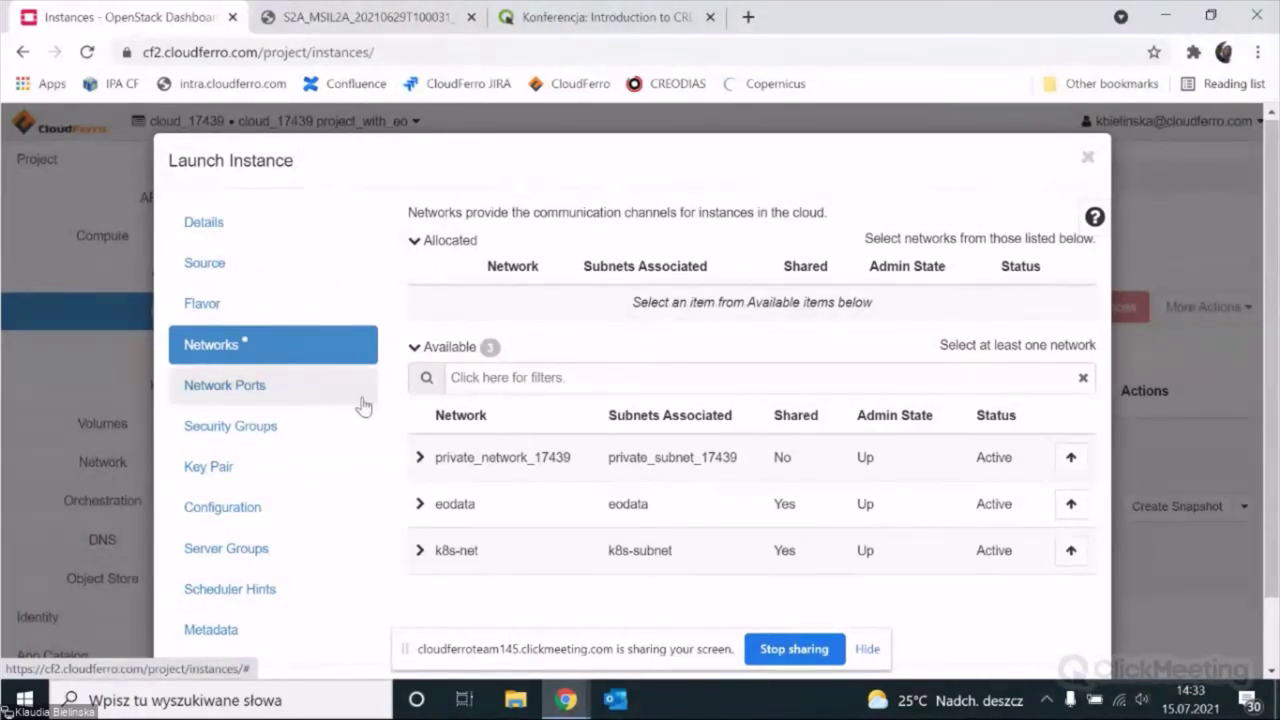
scroll(366, 408, "down", 1)
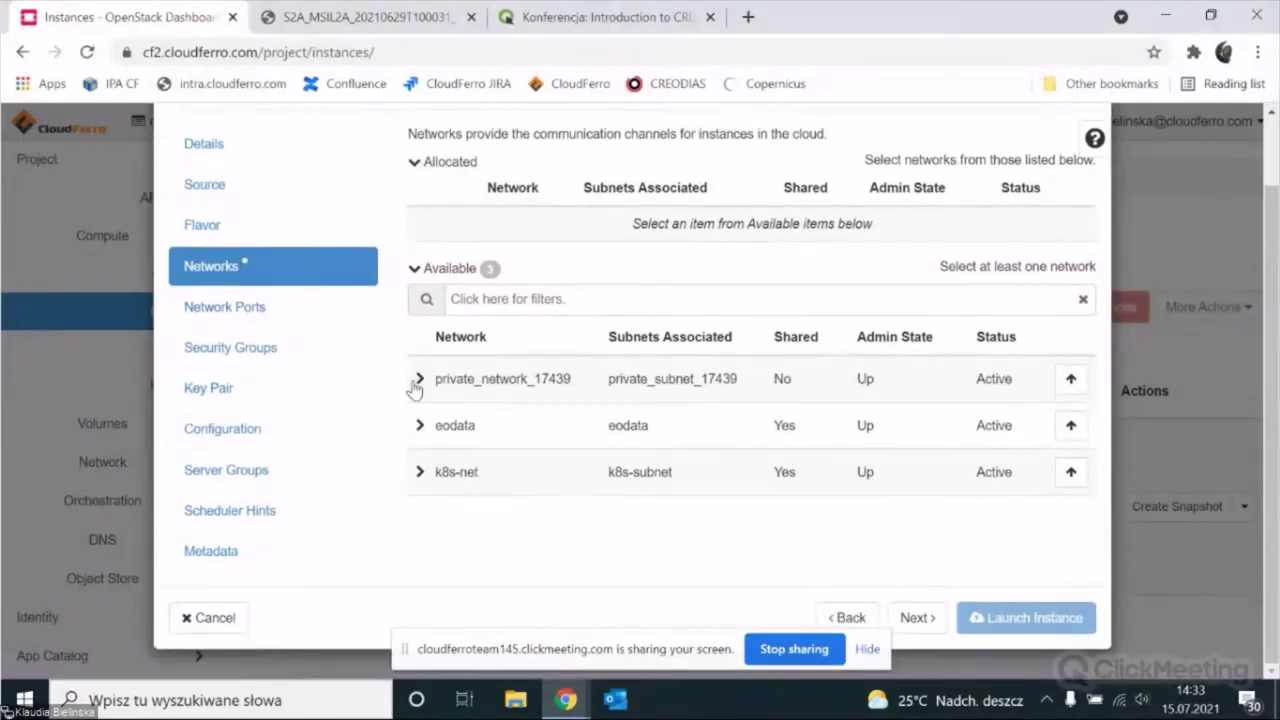
left_click(1072, 381)
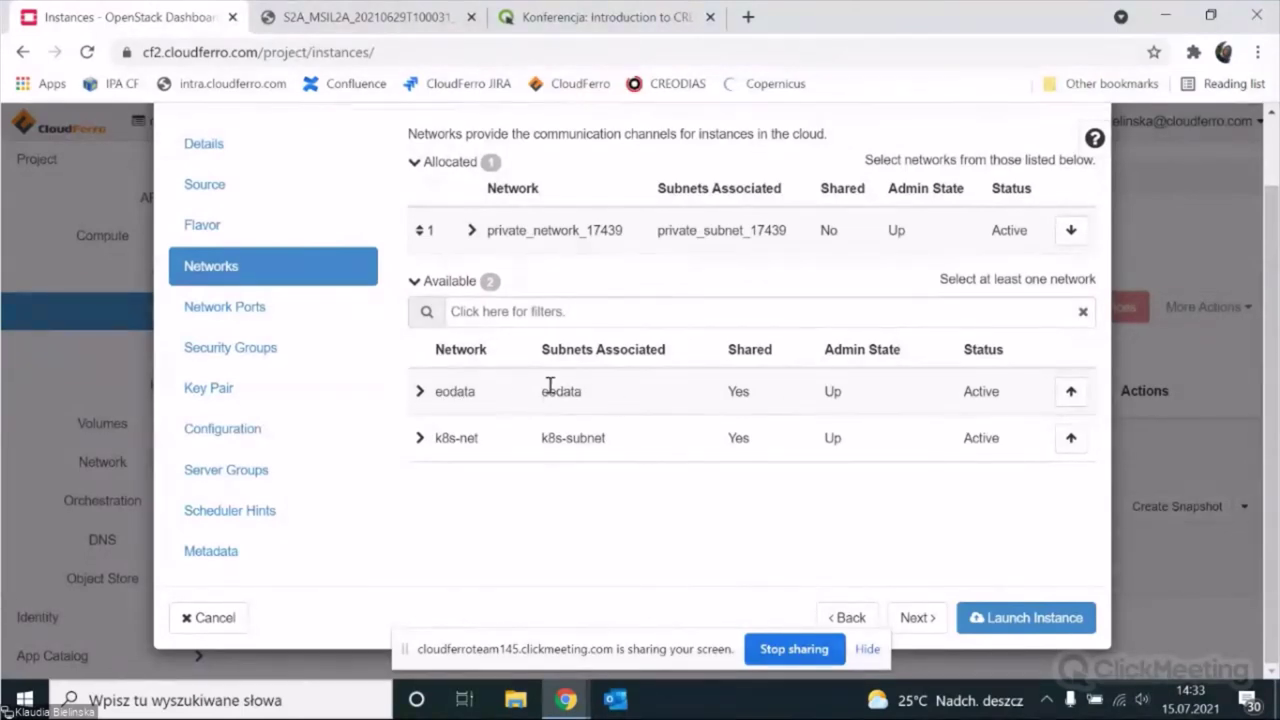
left_click(1071, 392)
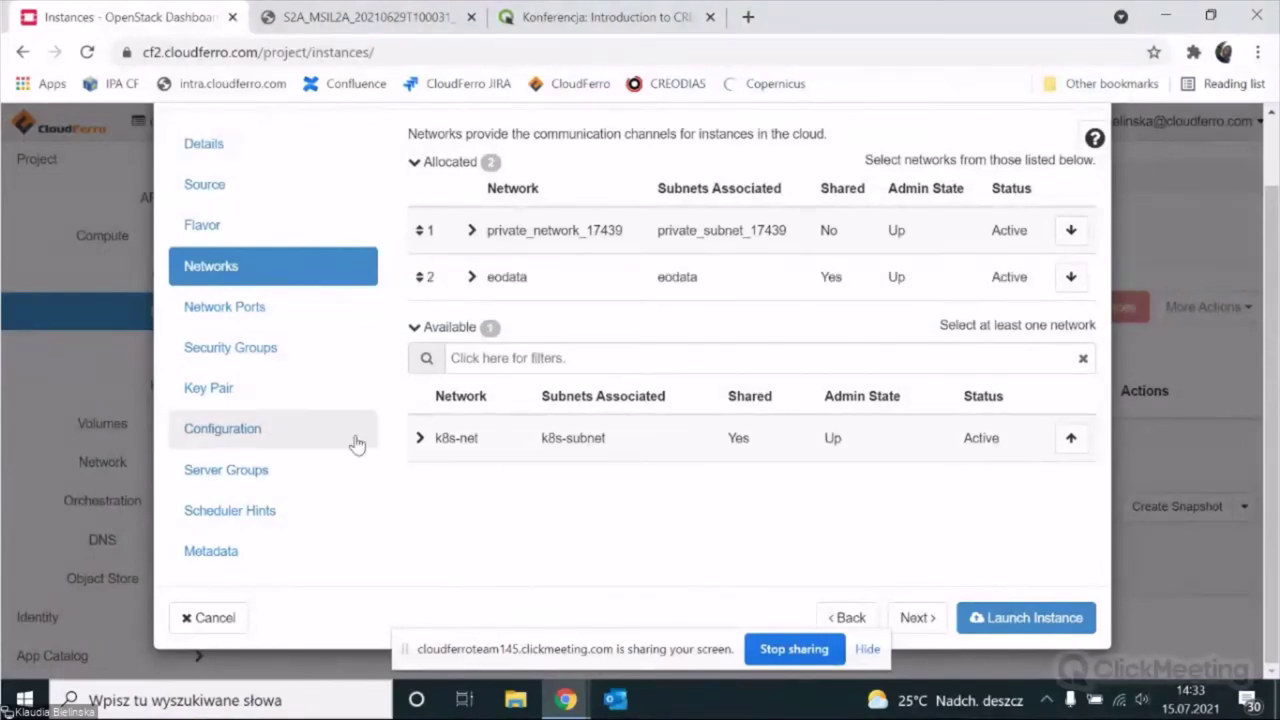
left_click(253, 357)
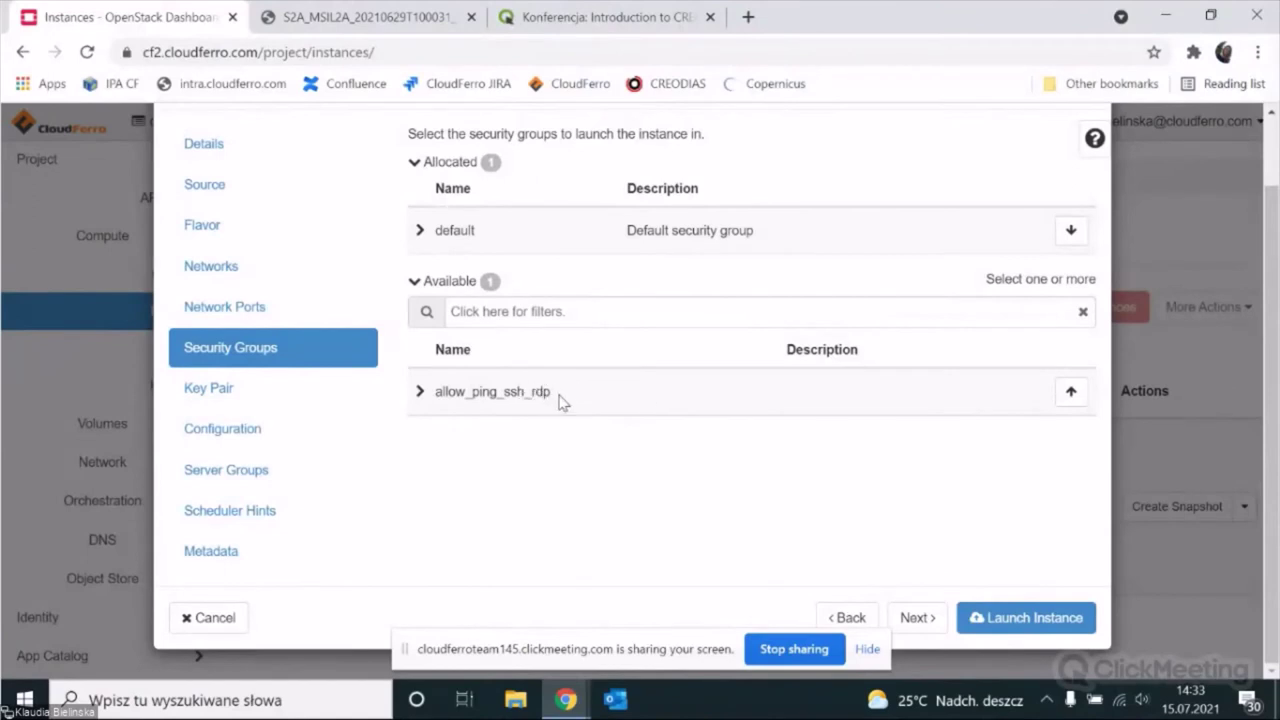
left_click(1070, 397)
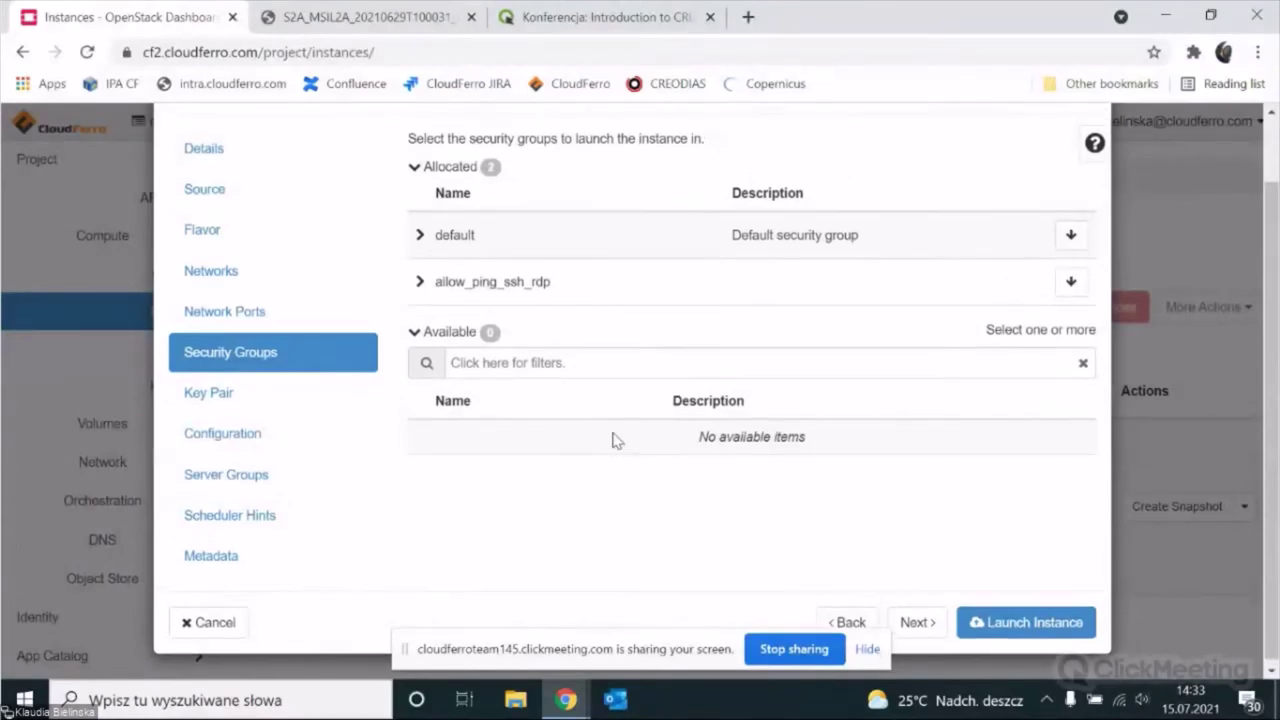
Step: Review the allocated security groups and launch the new instance
scroll(616, 440, "up", 1)
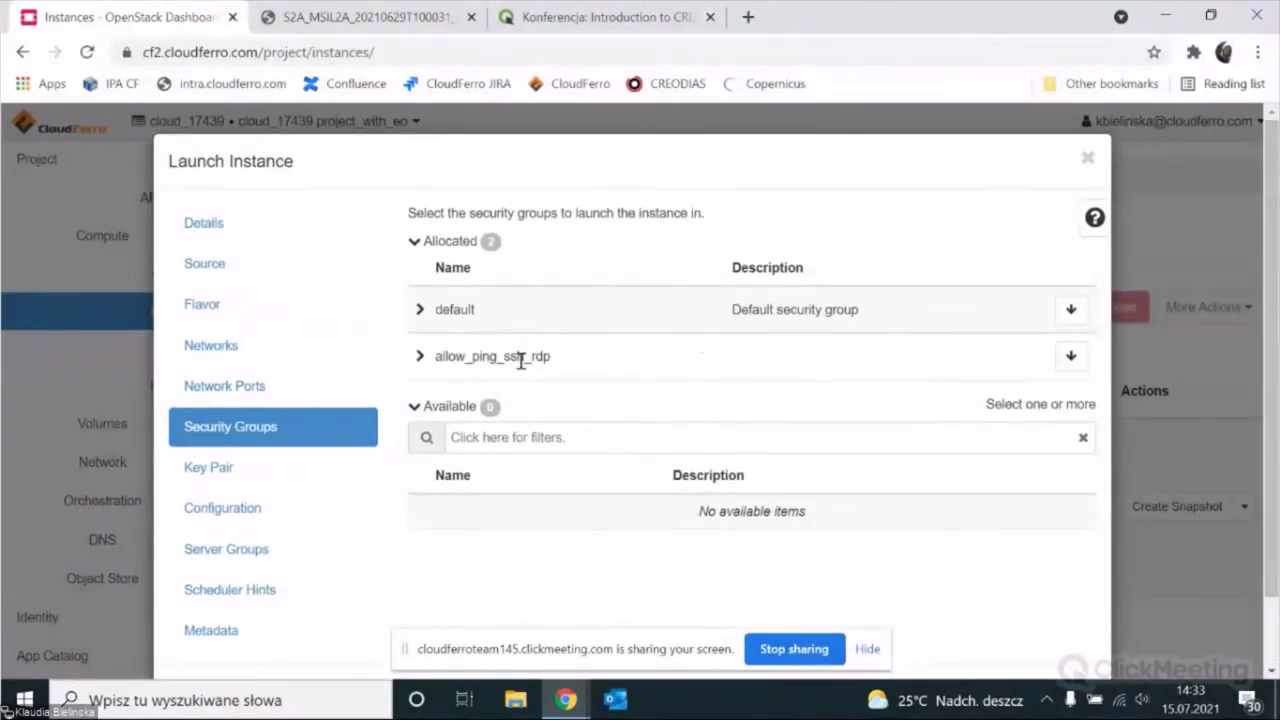
scroll(731, 377, "down", 1)
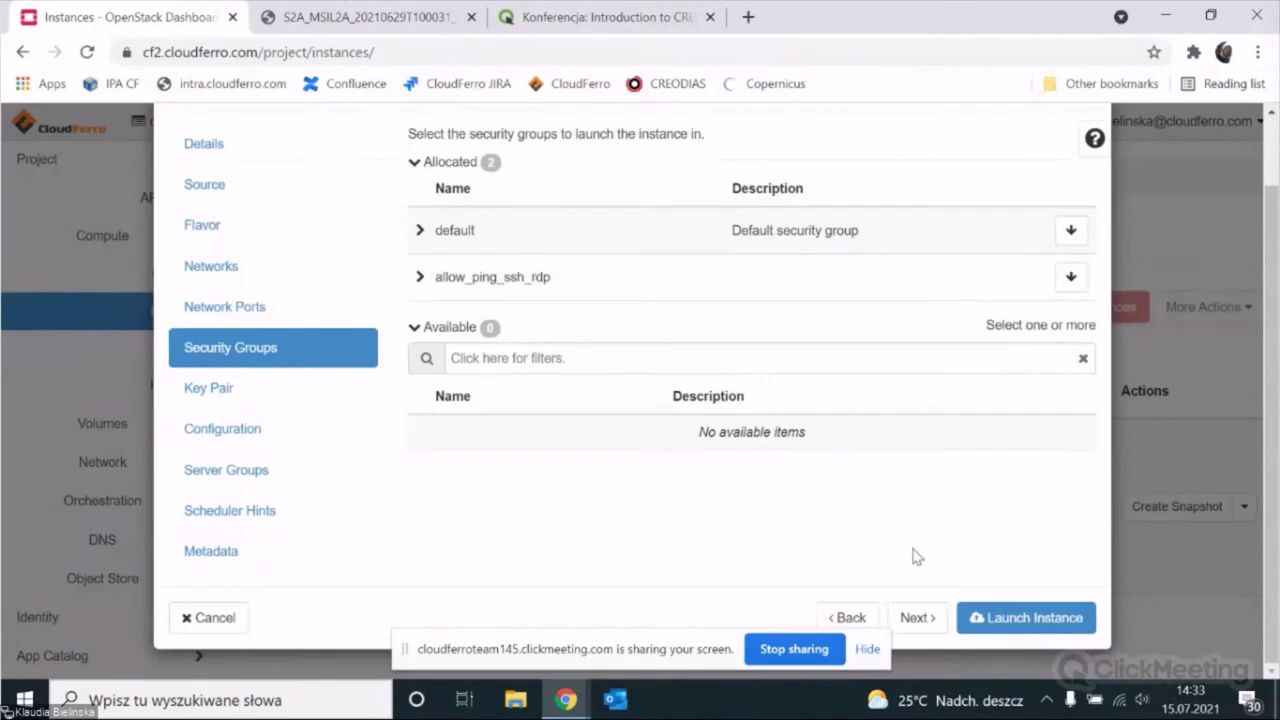
left_click(1025, 618)
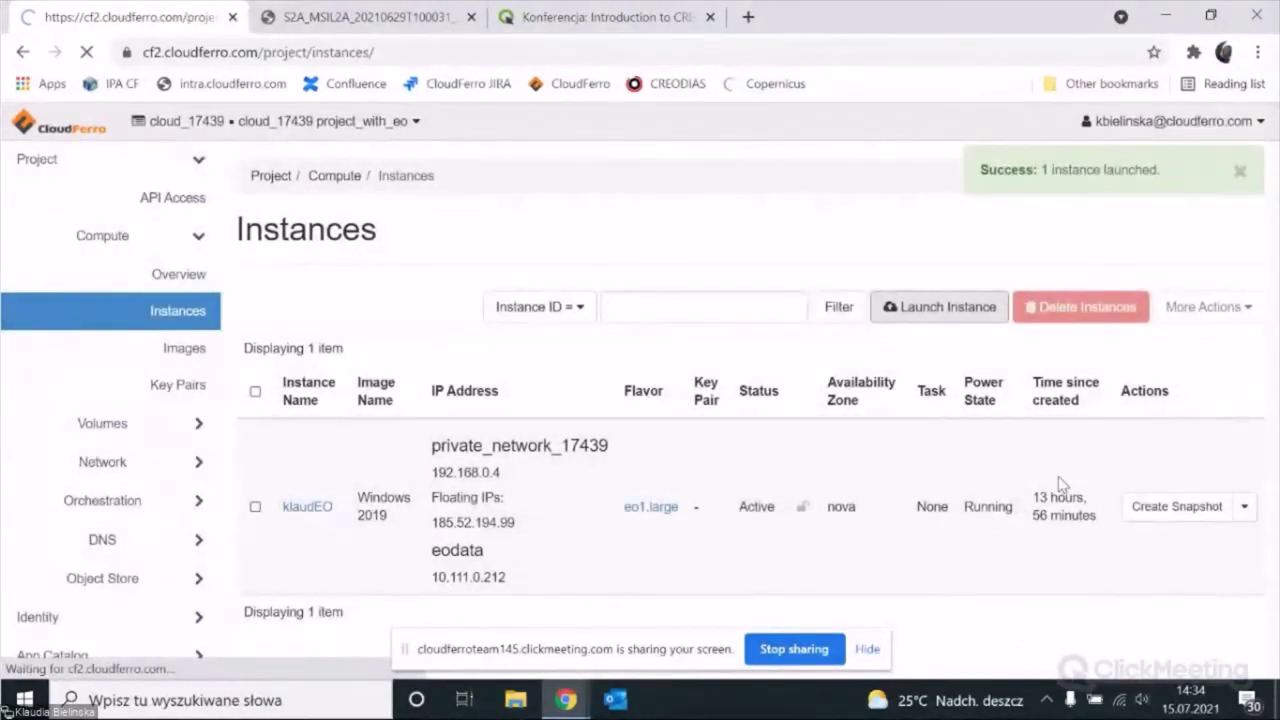
Step: Open the console of the CREO_EO instance from the instances list and bring its display into view
scroll(1070, 485, "down", 1)
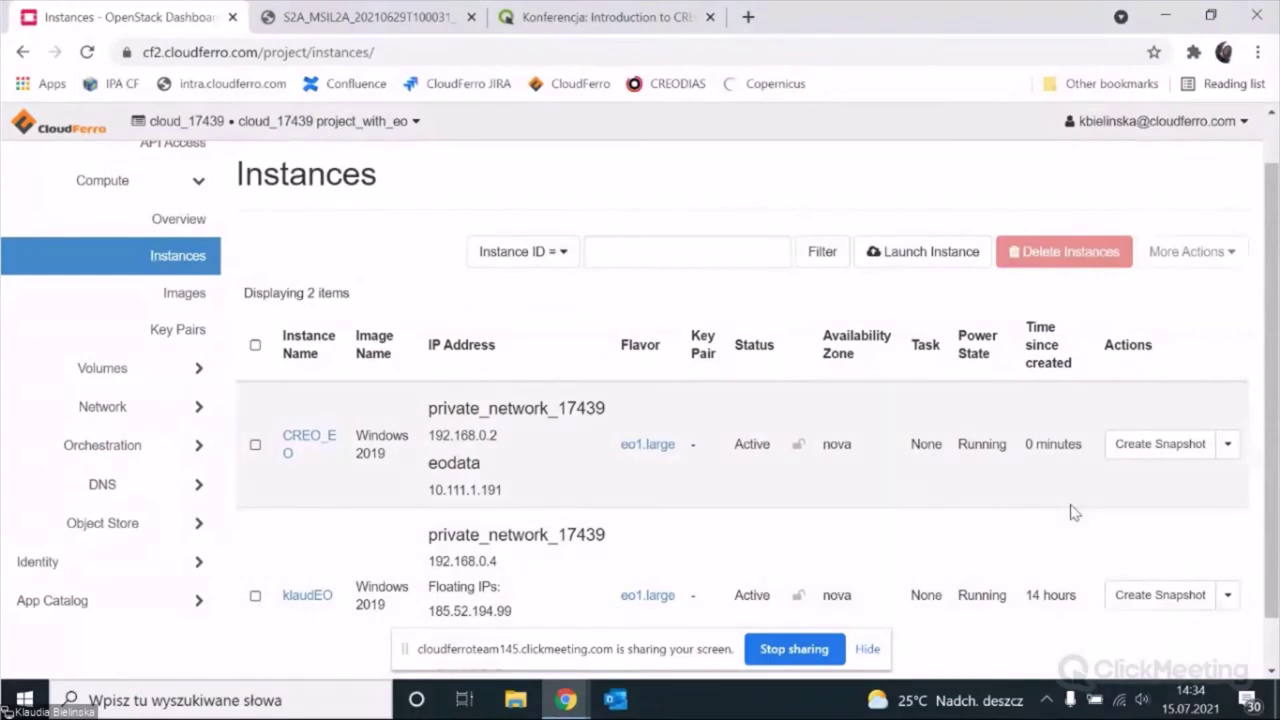
scroll(1175, 495, "down", 1)
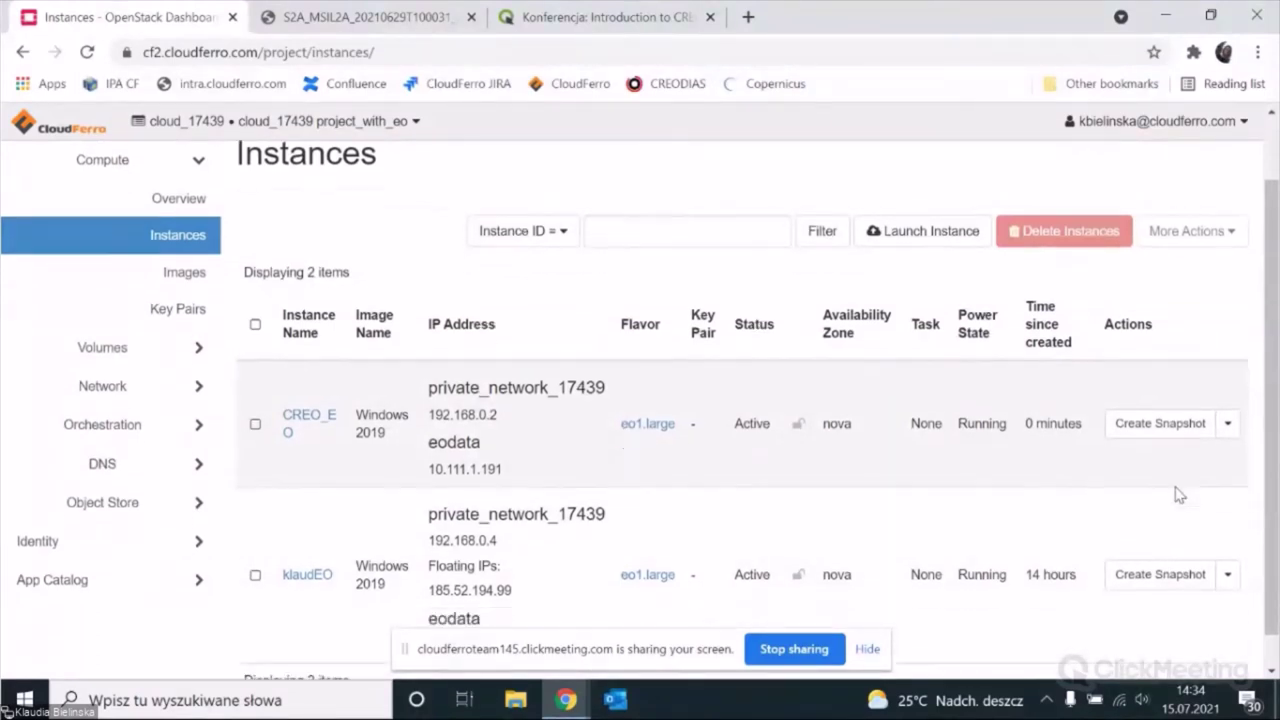
left_click(1226, 390)
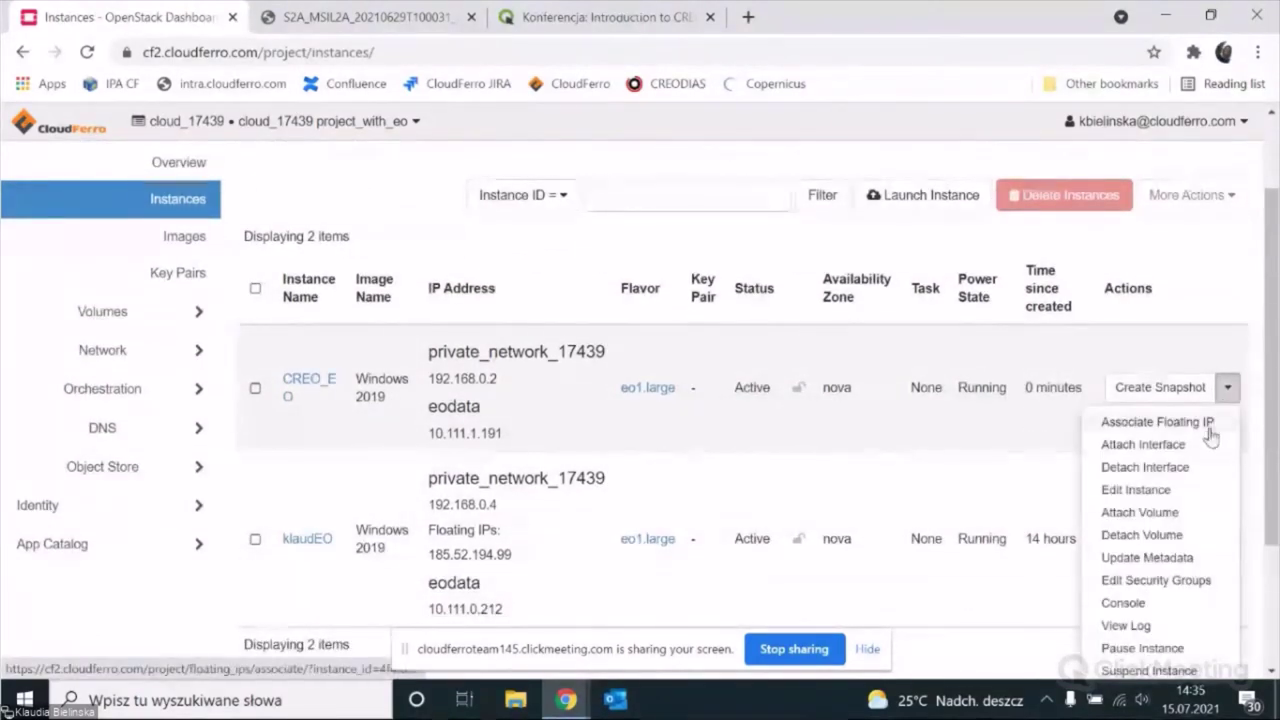
left_click(1130, 605)
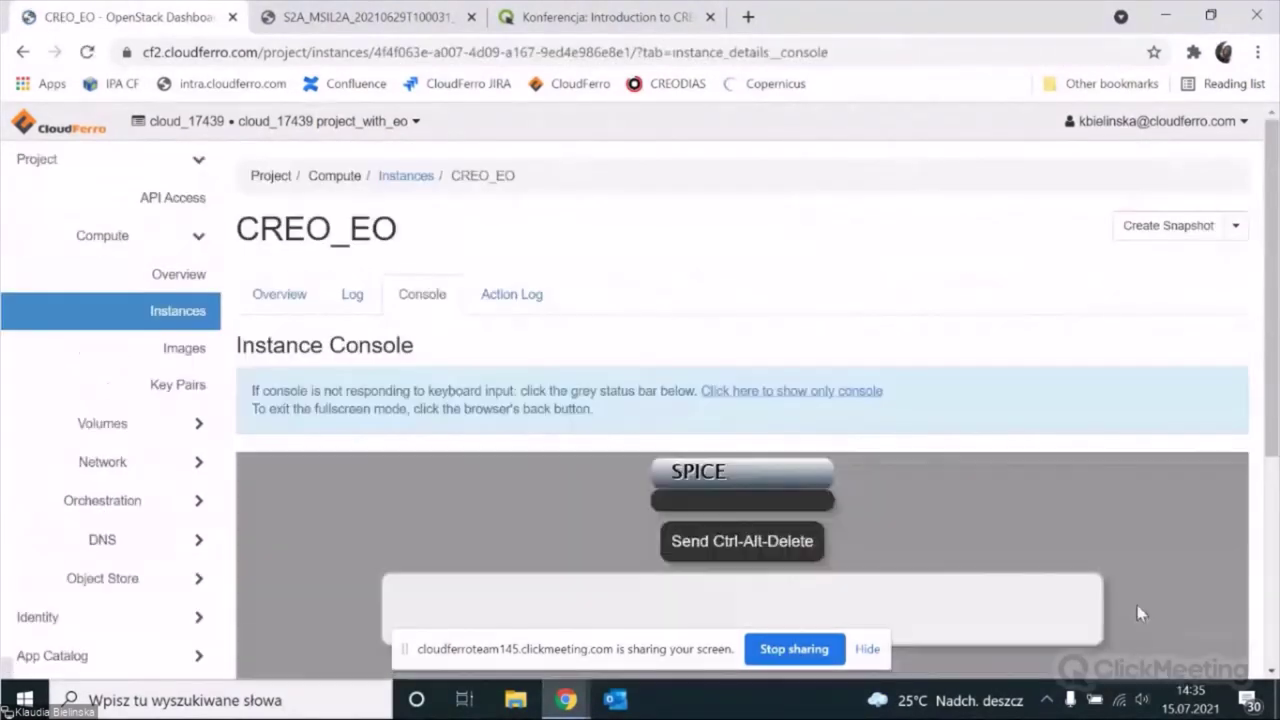
scroll(1125, 520, "down", 4)
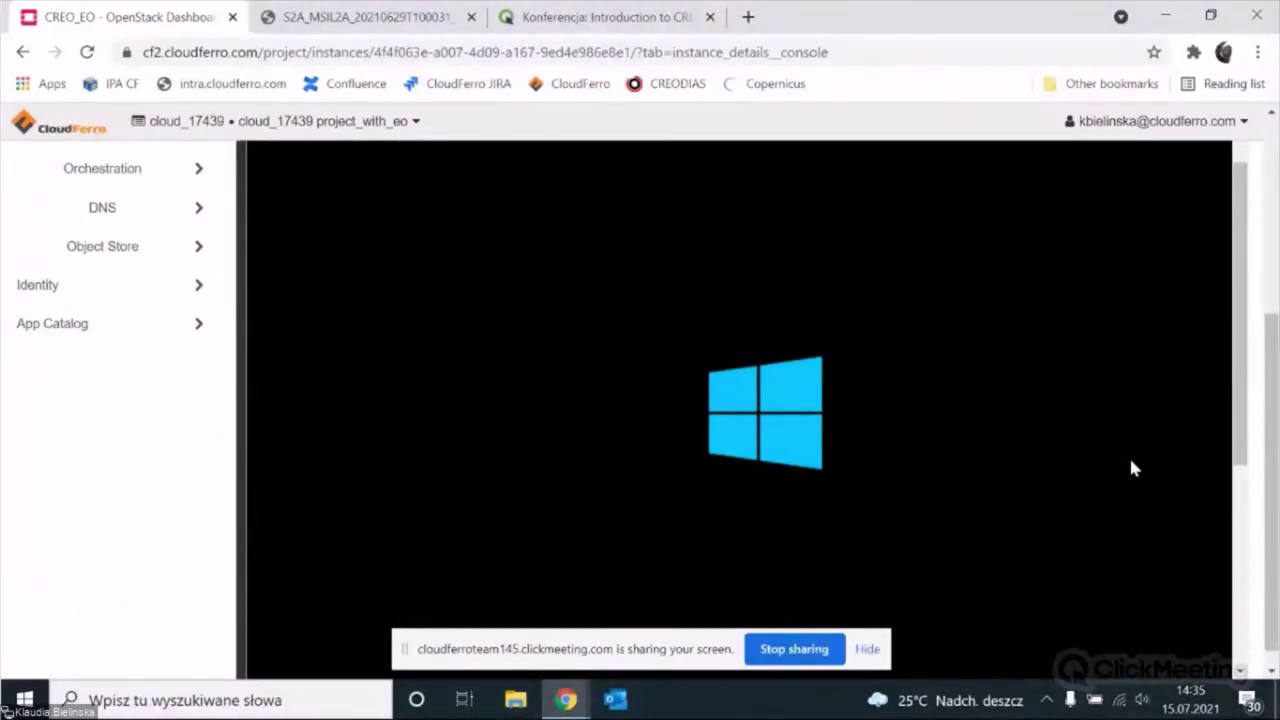
Step: Hide the screen-sharing notice and follow the Windows startup in the CREO_EO console through to the Administrator sign-in prompt
left_click(867, 649)
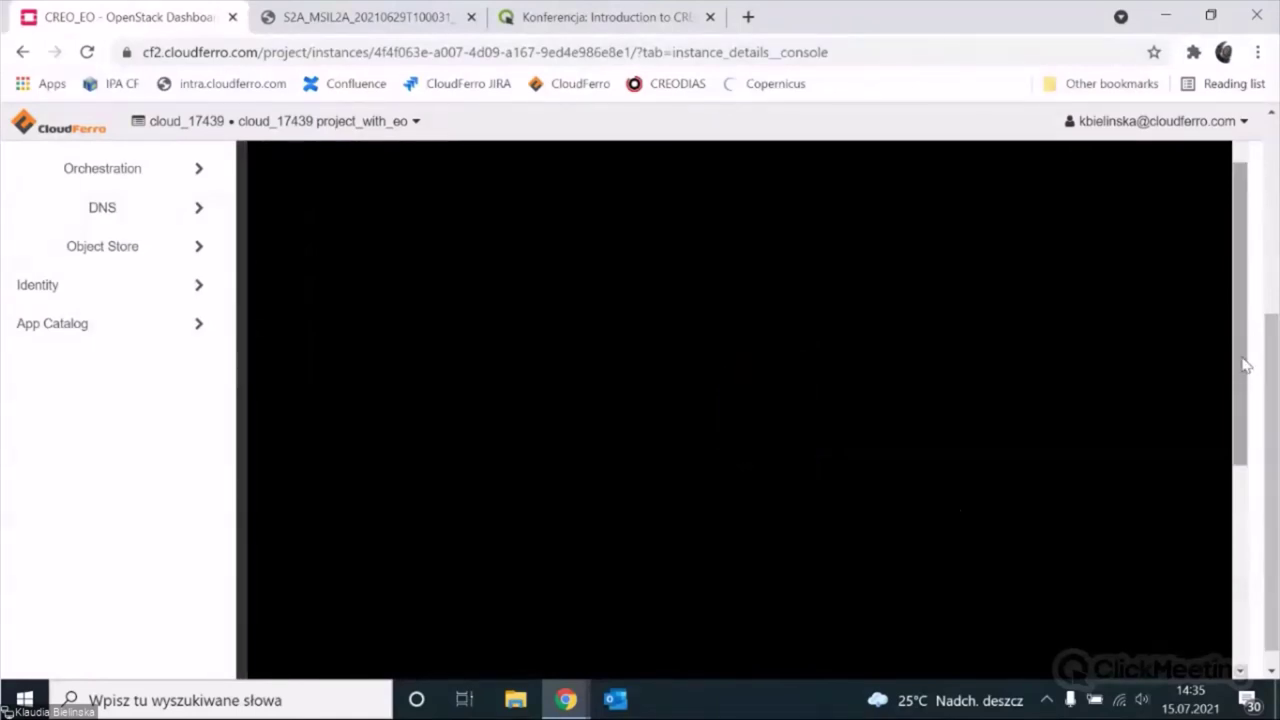
left_click_drag(1246, 366, 1240, 459)
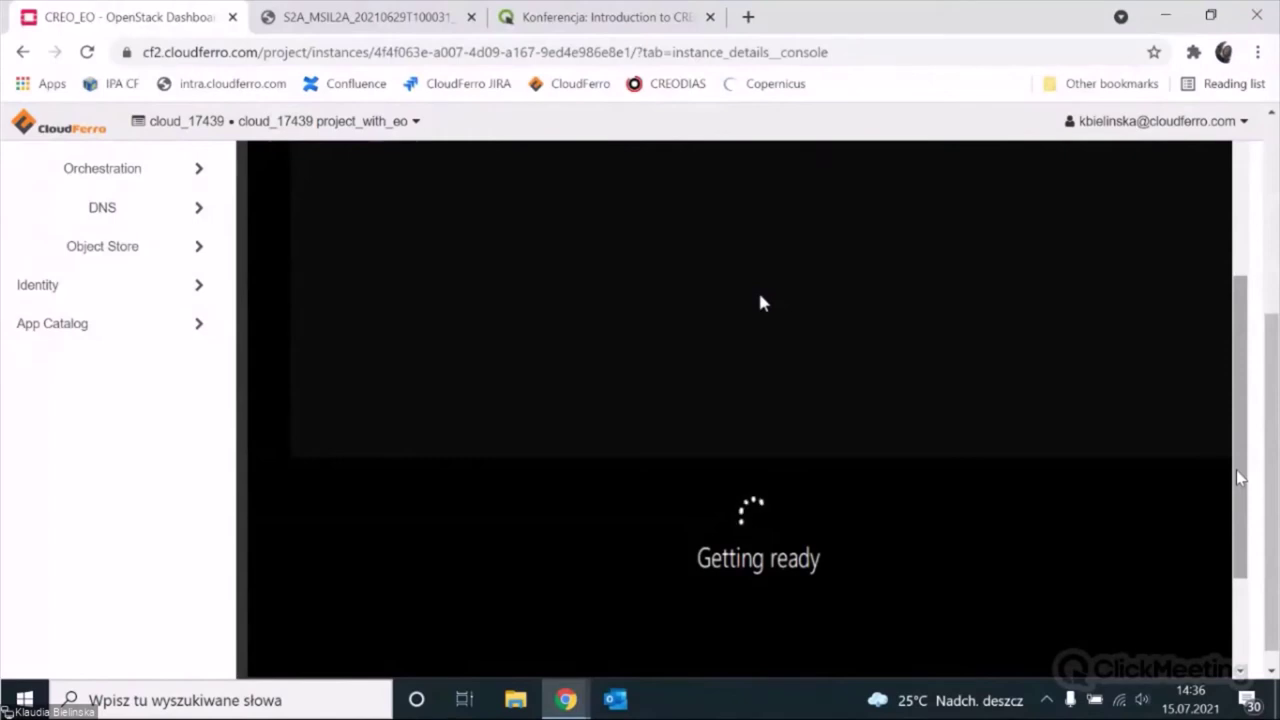
left_click_drag(1248, 540, 1250, 490)
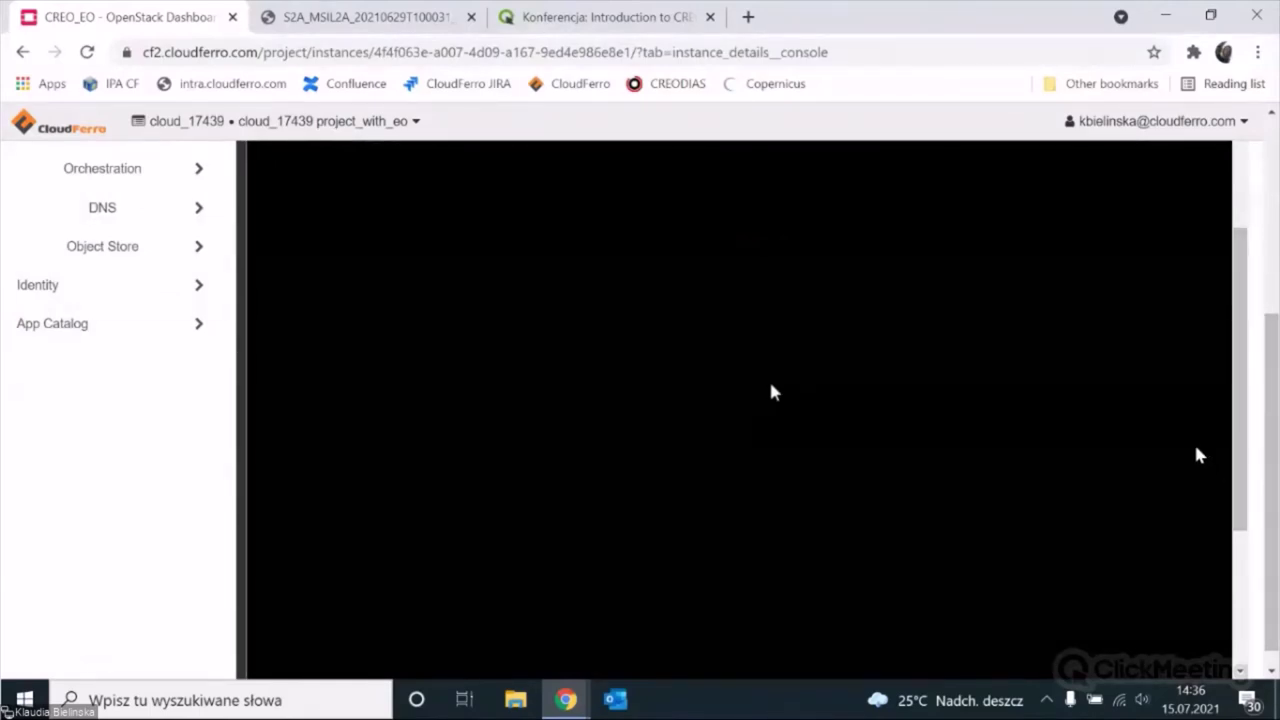
left_click_drag(1243, 437, 1218, 338)
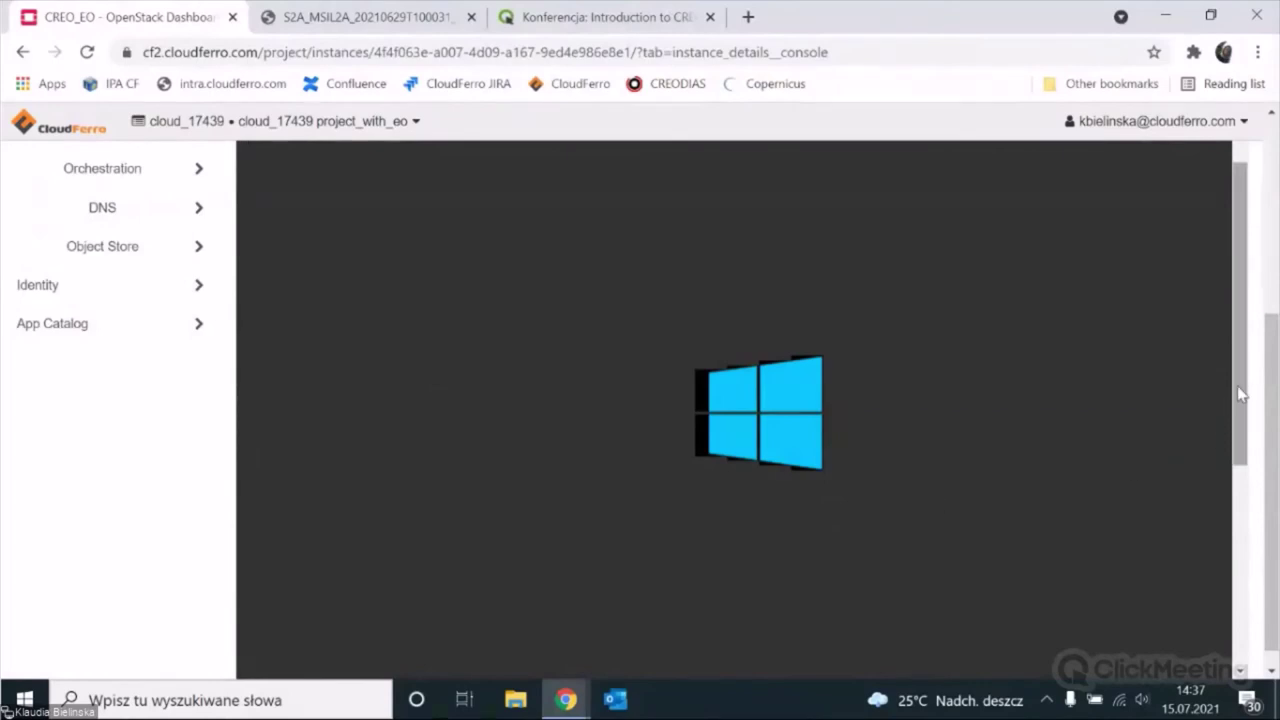
scroll(1225, 450, "down", 3)
scroll(1225, 520, "down", 1)
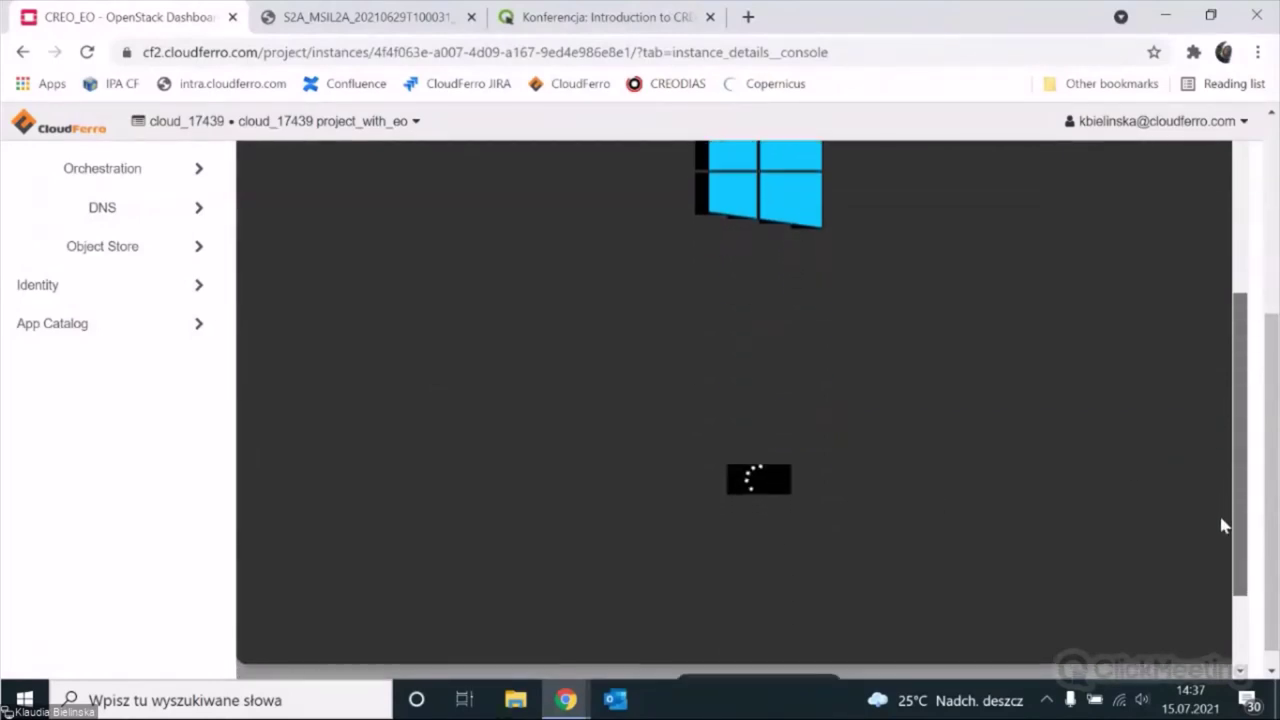
scroll(1222, 523, "down", 1)
scroll(1222, 523, "up", 2)
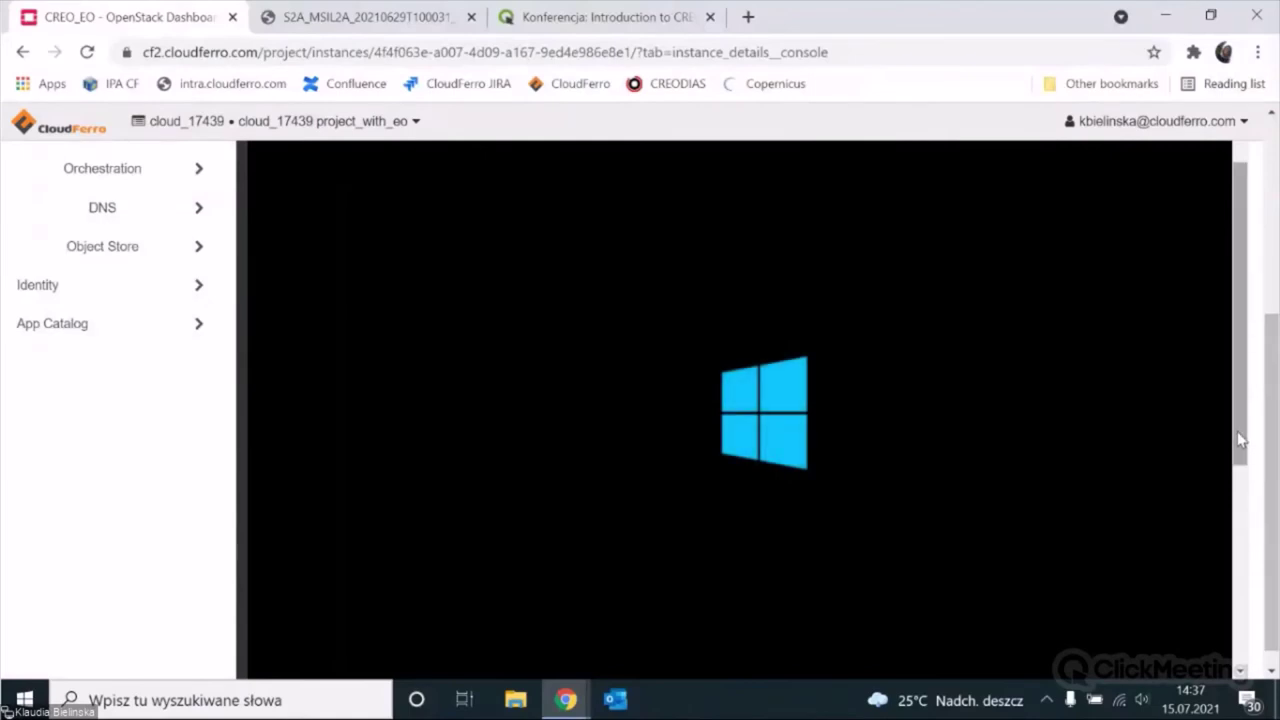
left_click_drag(1237, 431, 1238, 515)
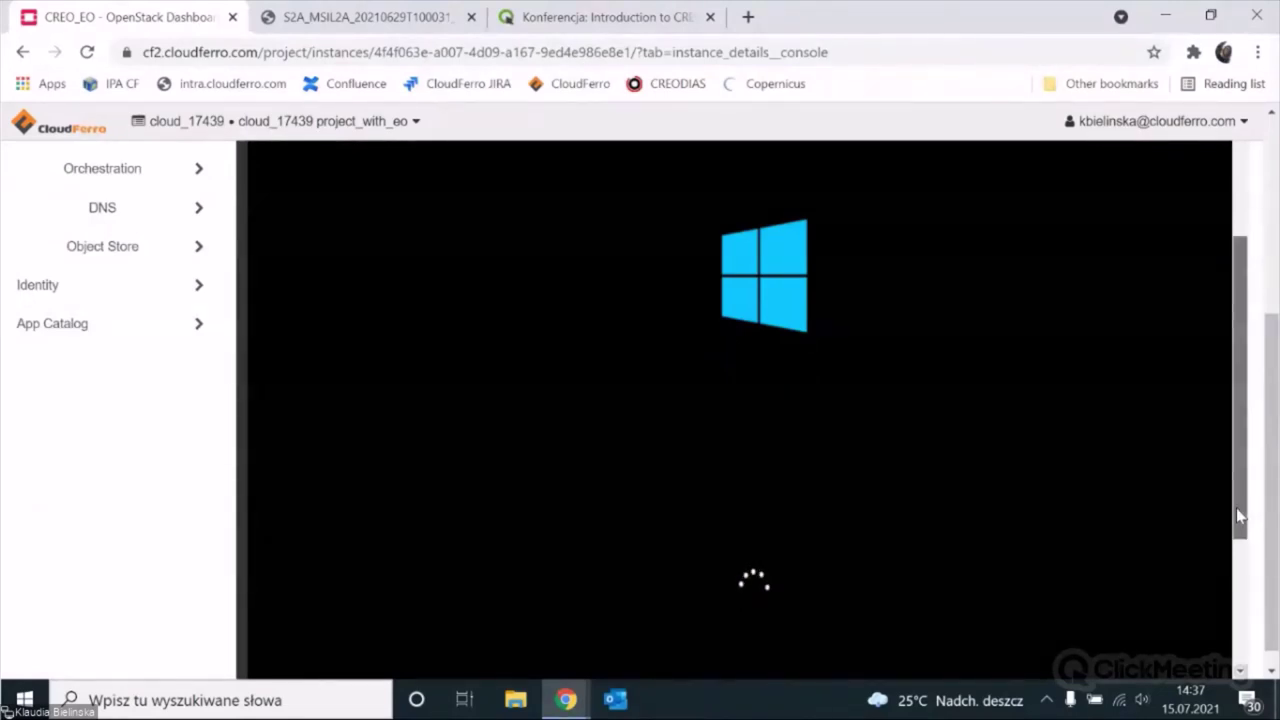
left_click_drag(1238, 508, 1239, 500)
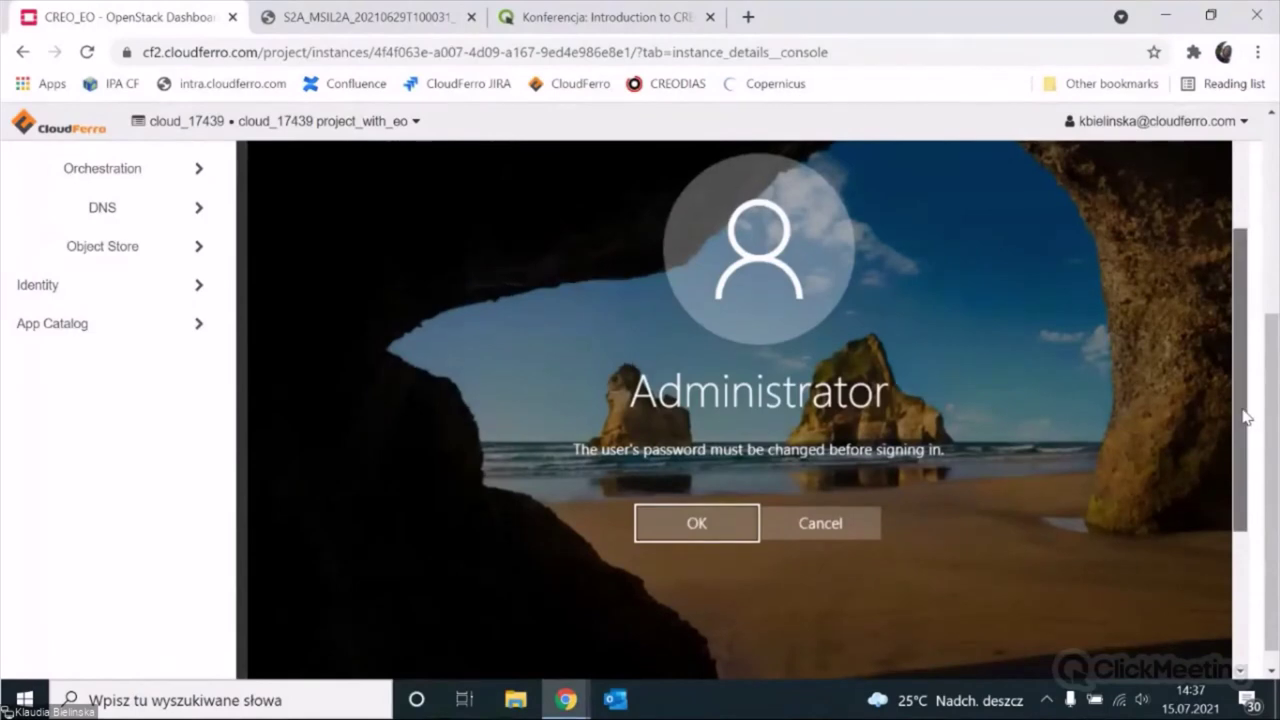
left_click_drag(1246, 420, 1248, 462)
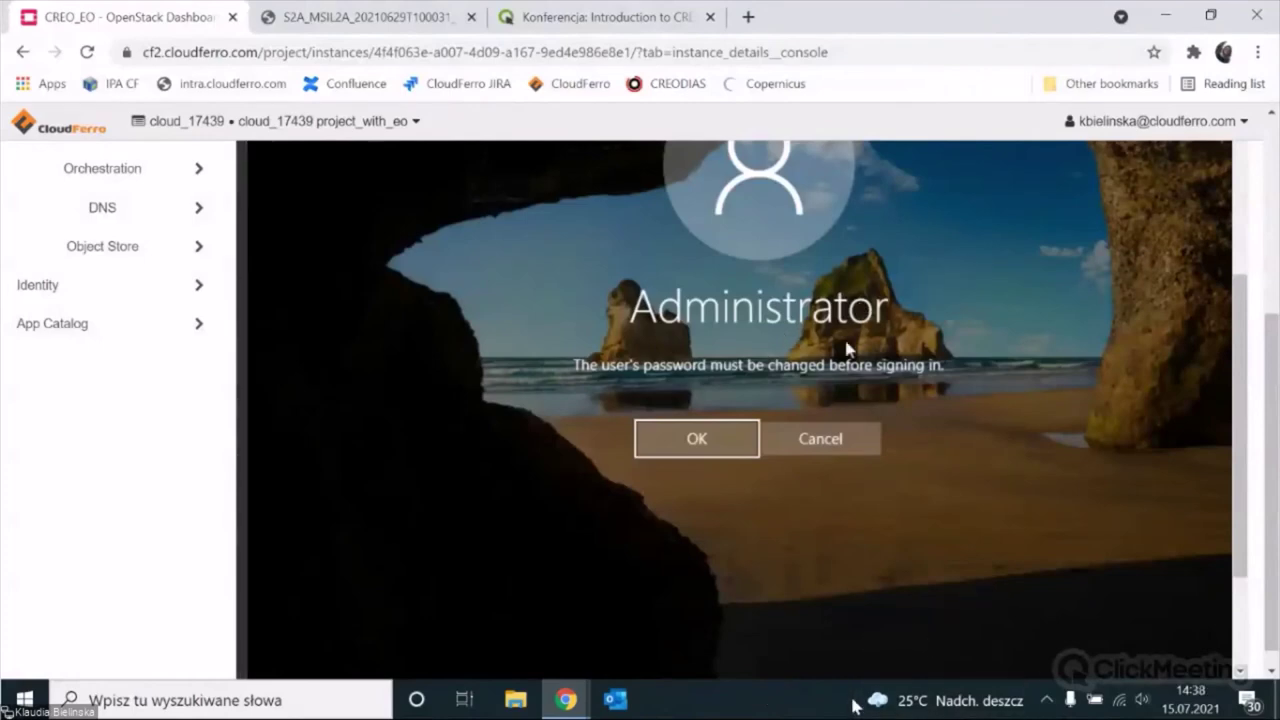
mouse_move(566, 700)
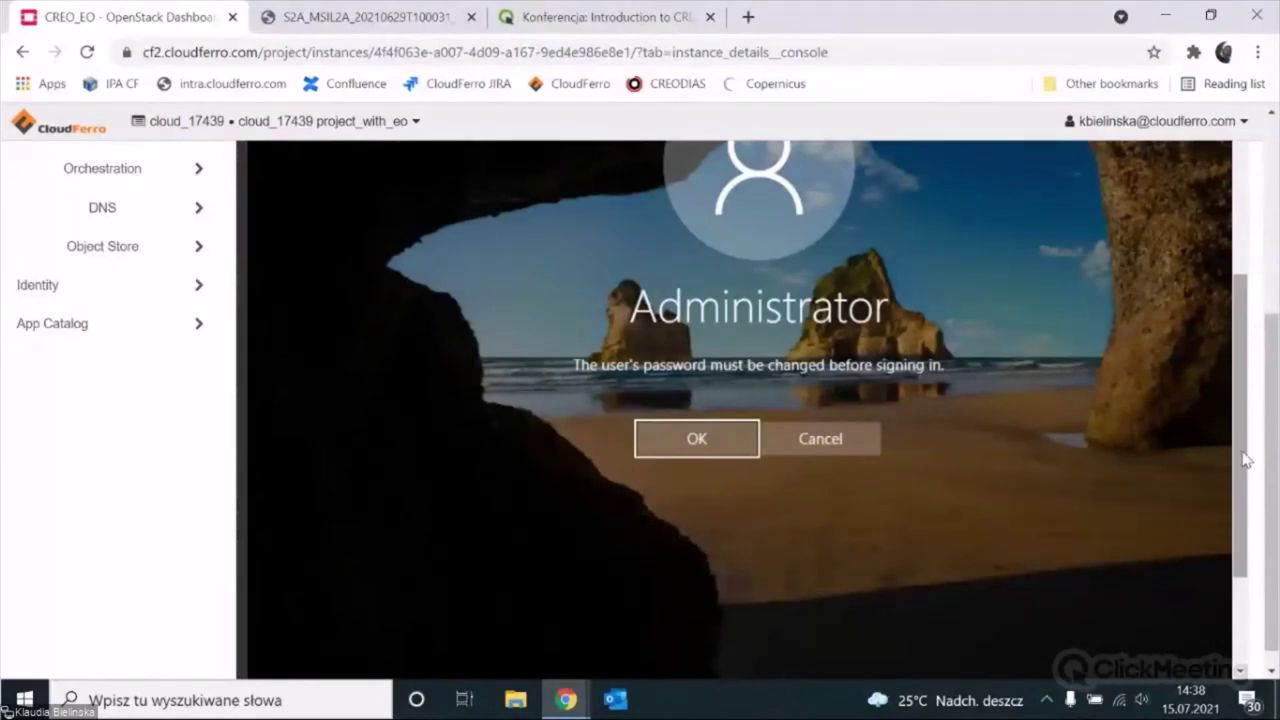
scroll(990, 590, "down", 2)
scroll(900, 657, "up", 2)
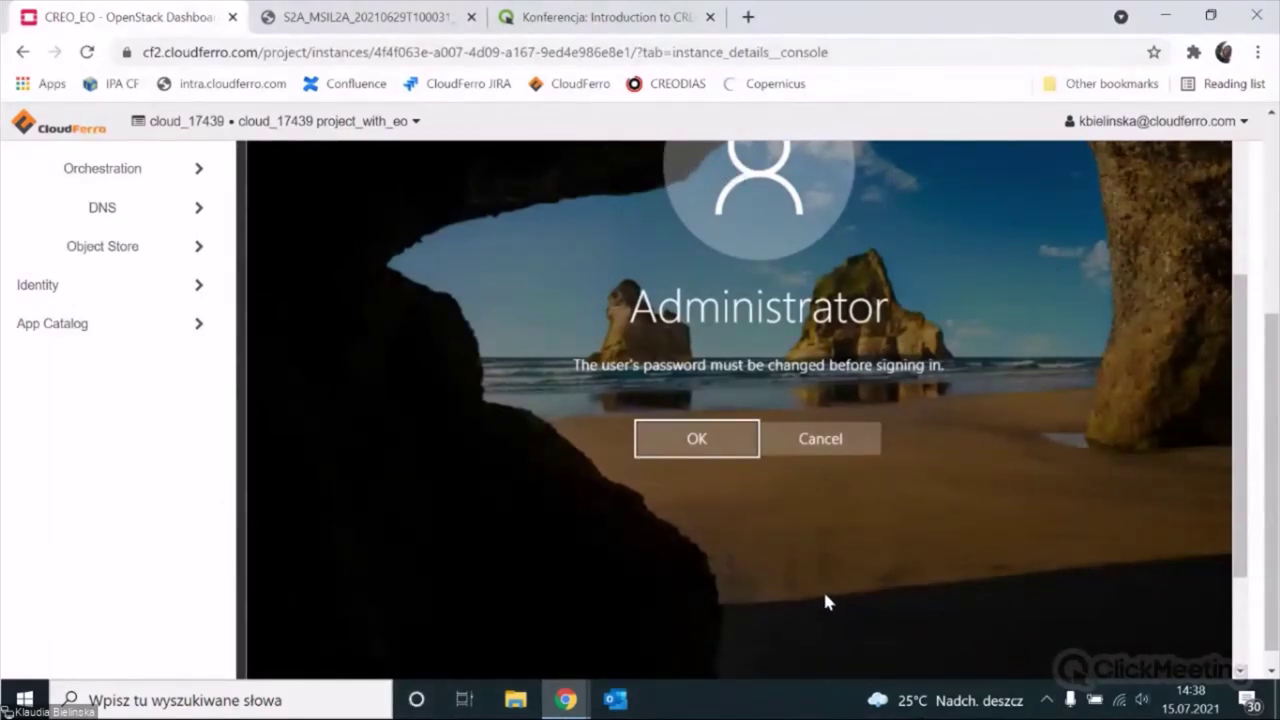
Step: Accept the required password change, enter and confirm a new Administrator password, and continue to the Windows desktop
scroll(1214, 423, "up", 2)
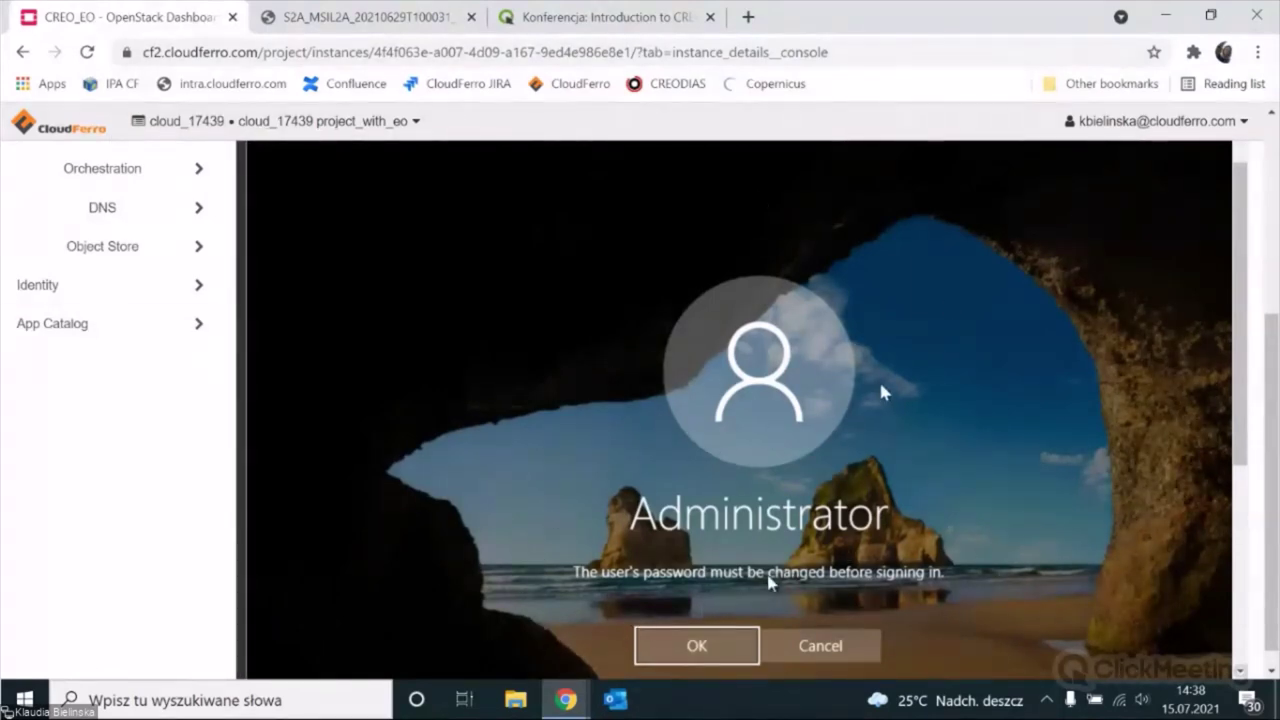
left_click(698, 645)
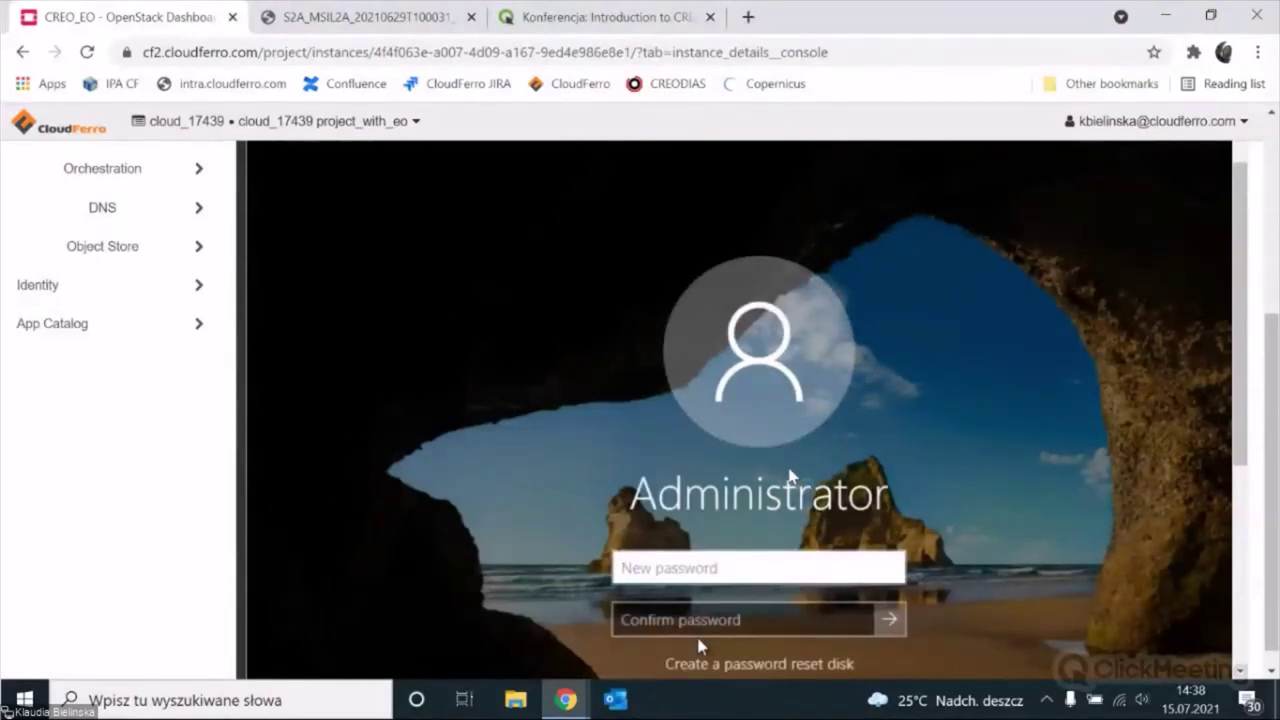
type("••••••••••")
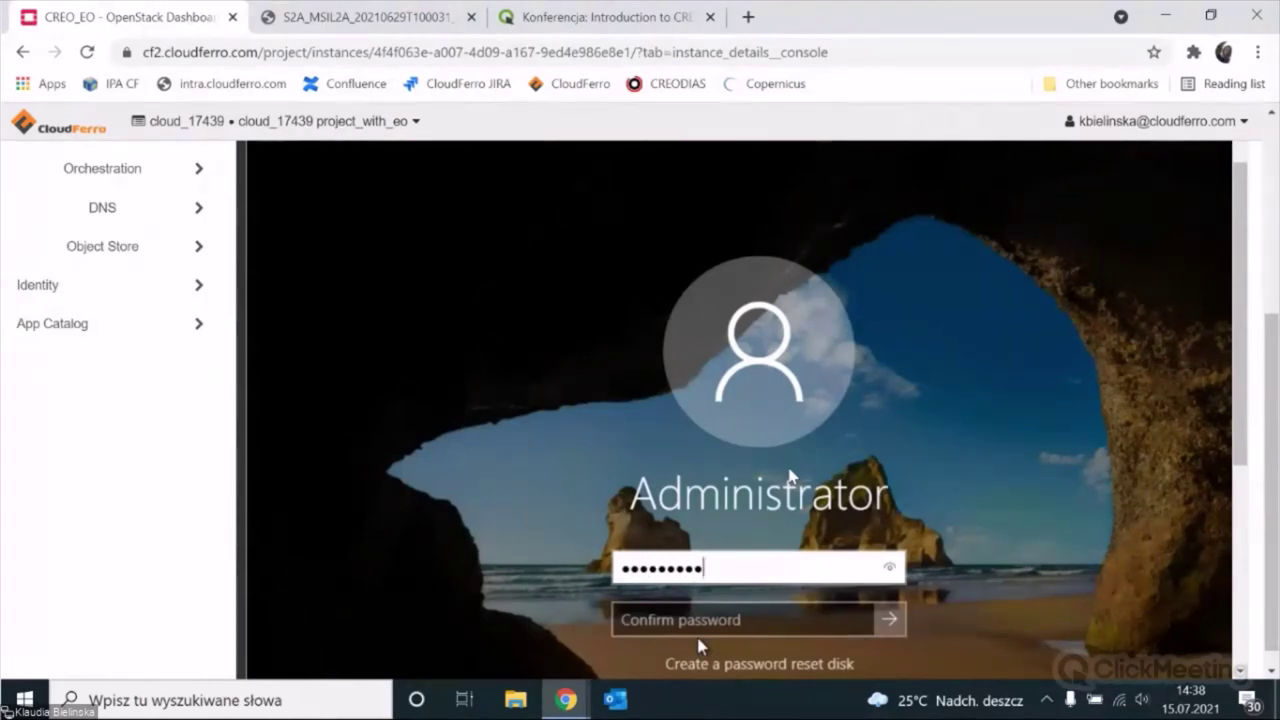
key("Tab")
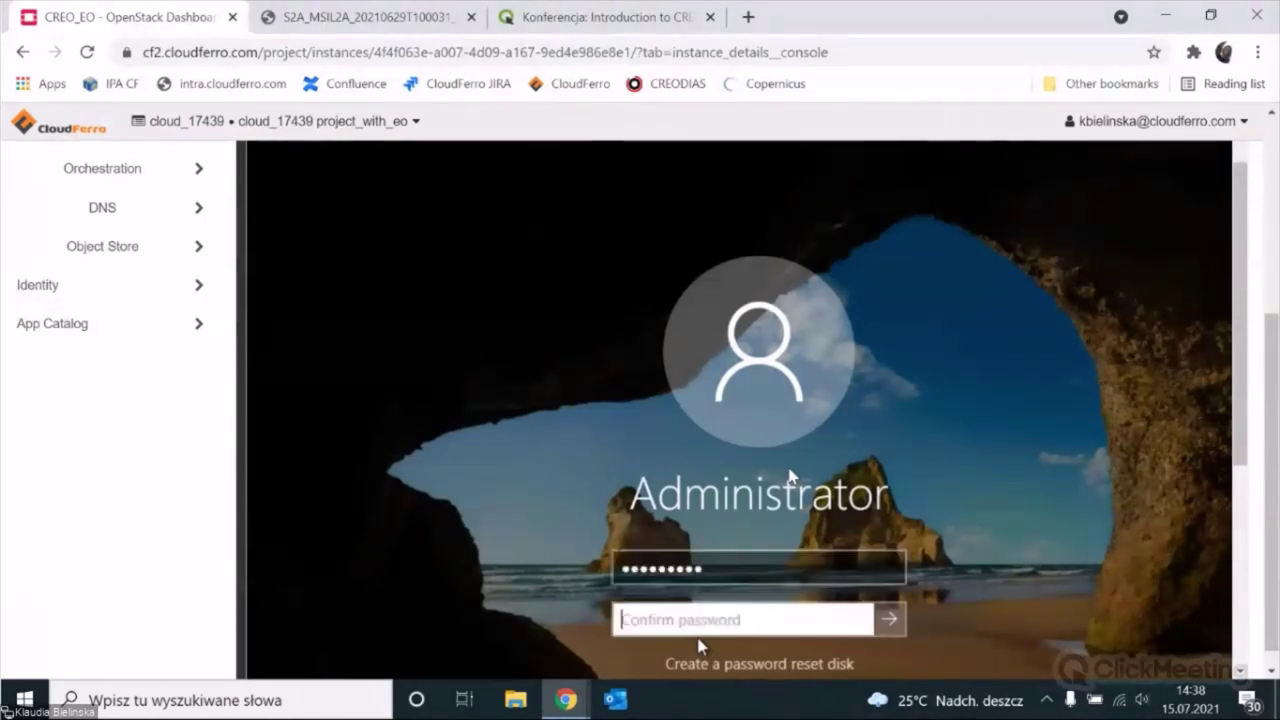
type("•••")
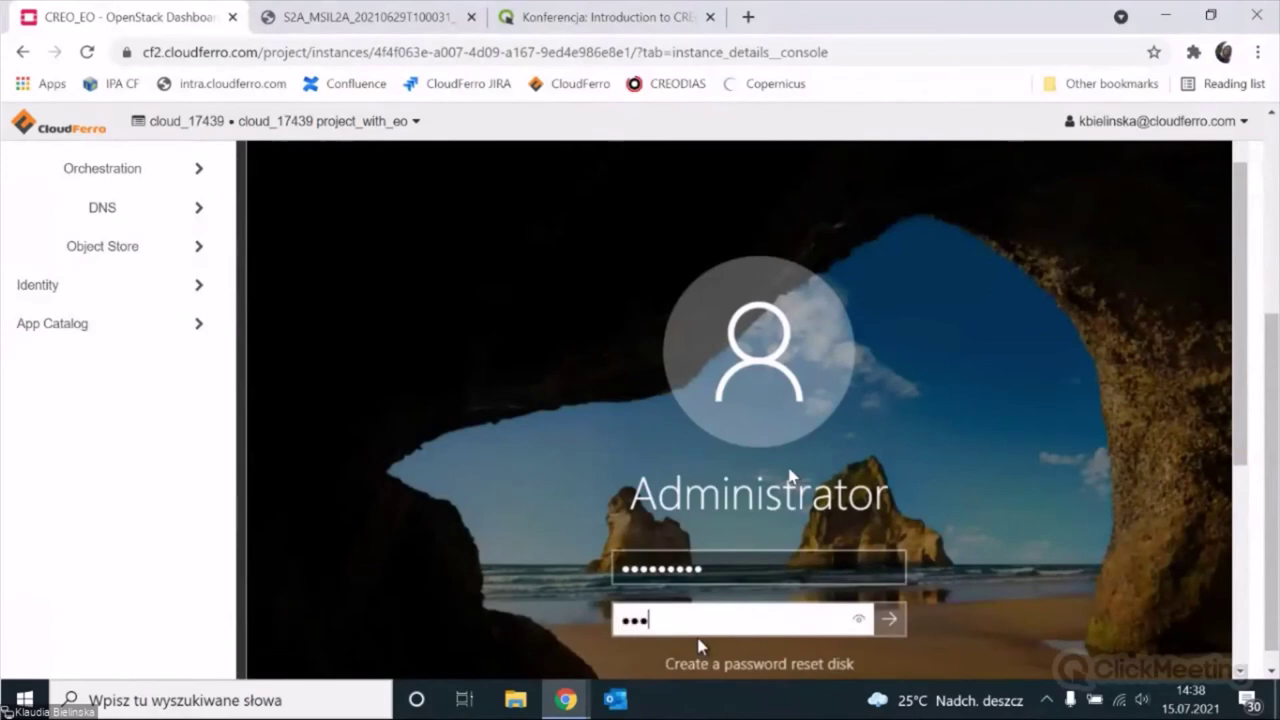
type("•••••••")
key("Return")
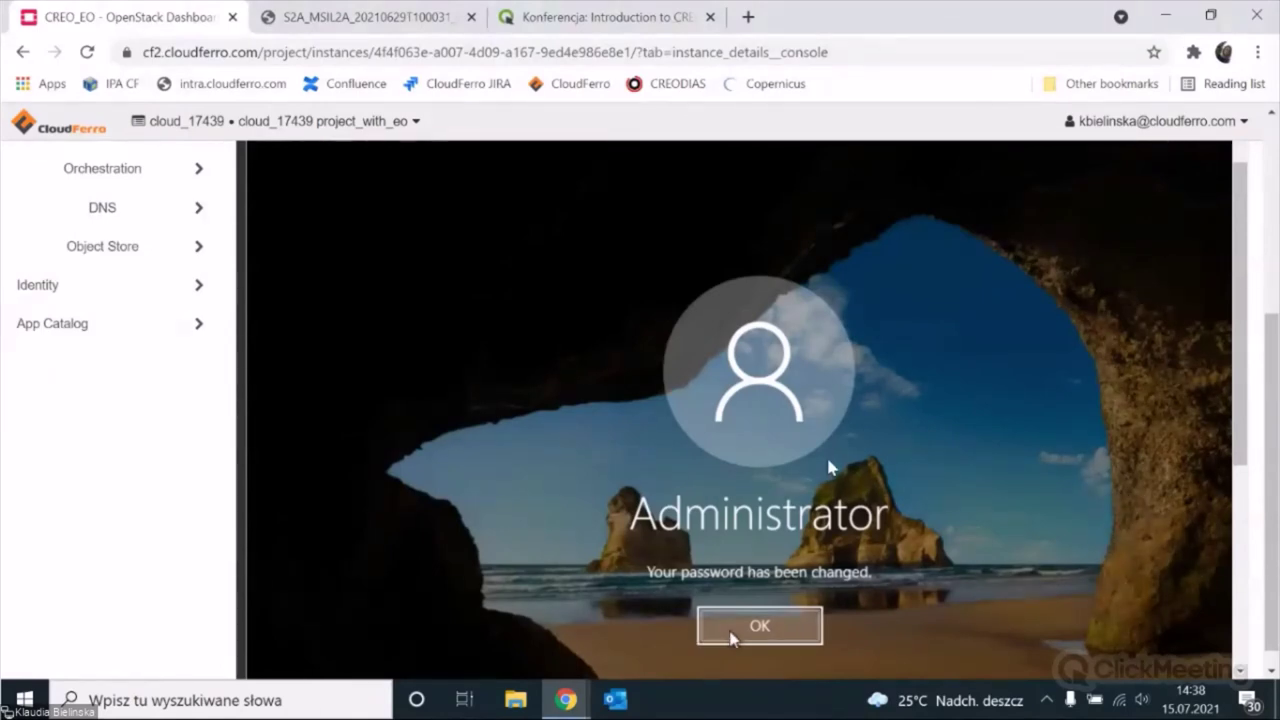
left_click(731, 632)
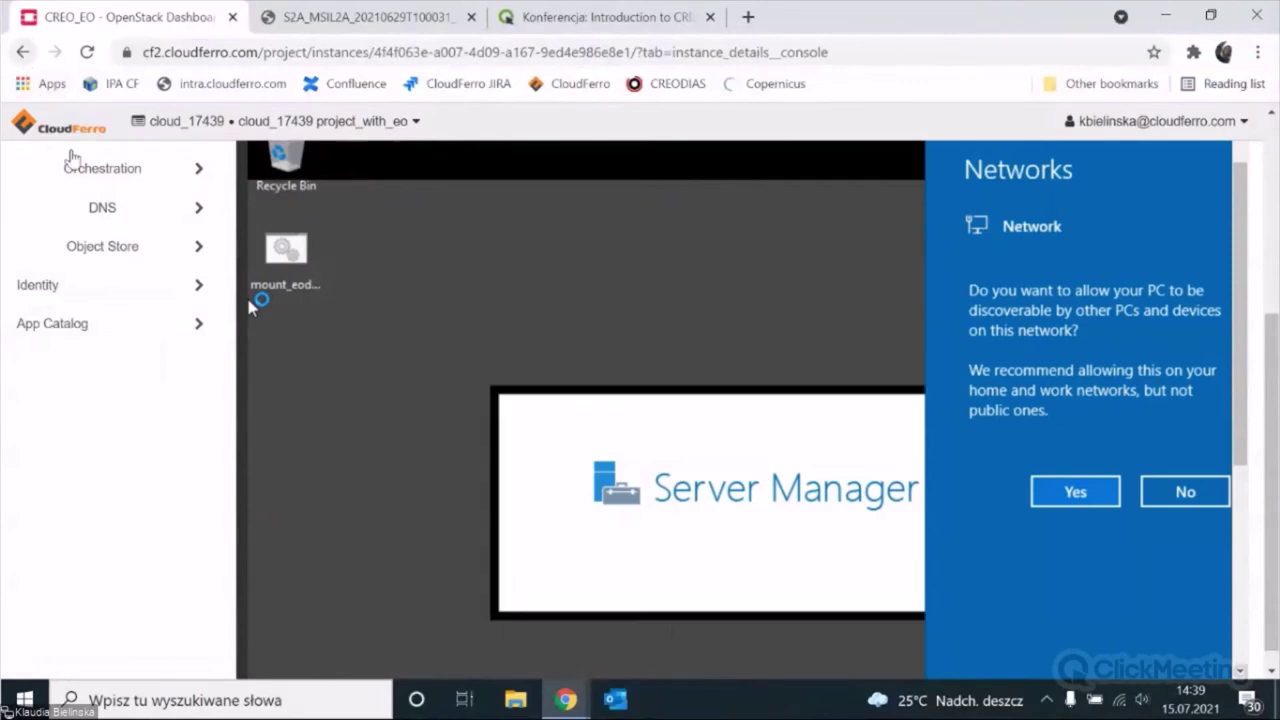
scroll(129, 457, "up", 3)
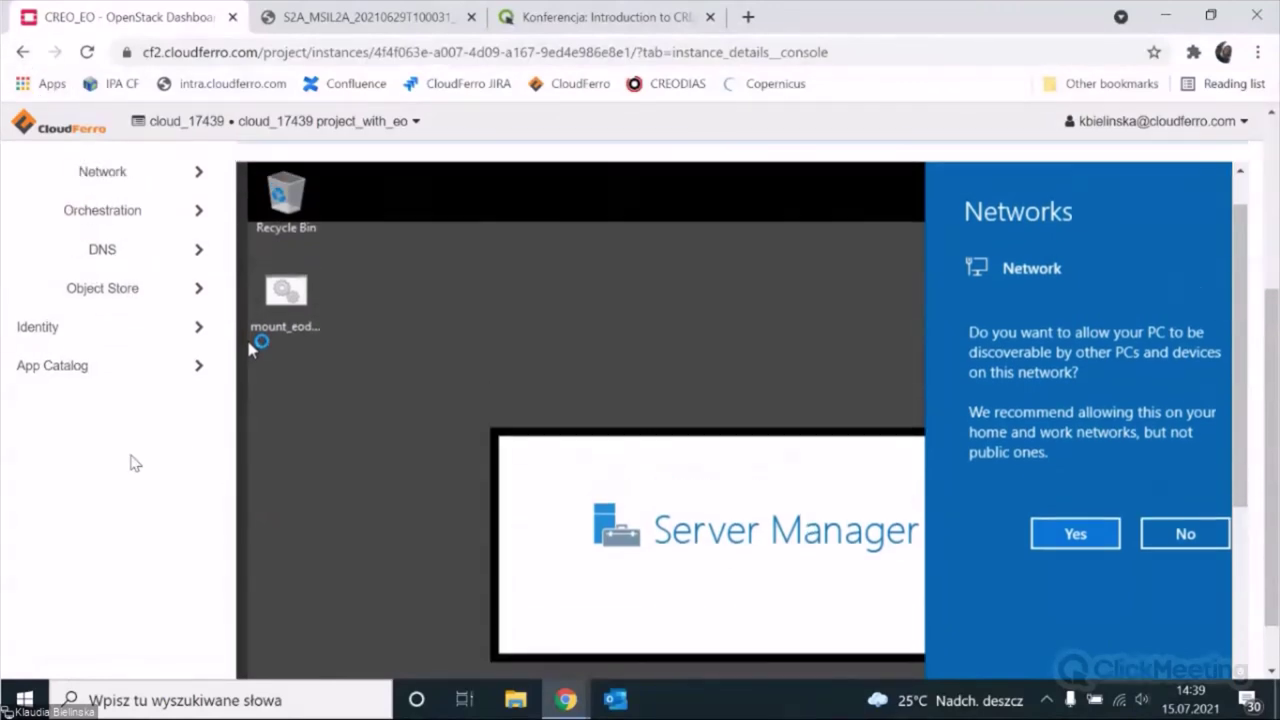
left_click(178, 286)
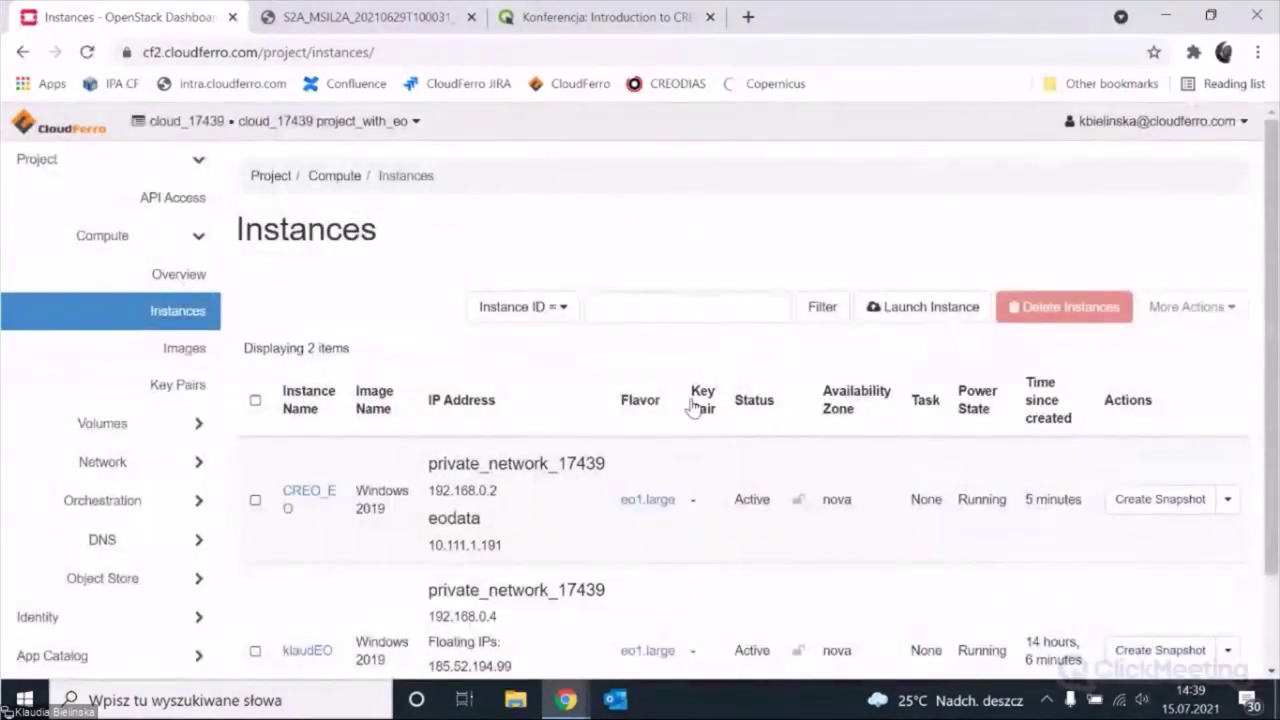
scroll(646, 400, "down", 1)
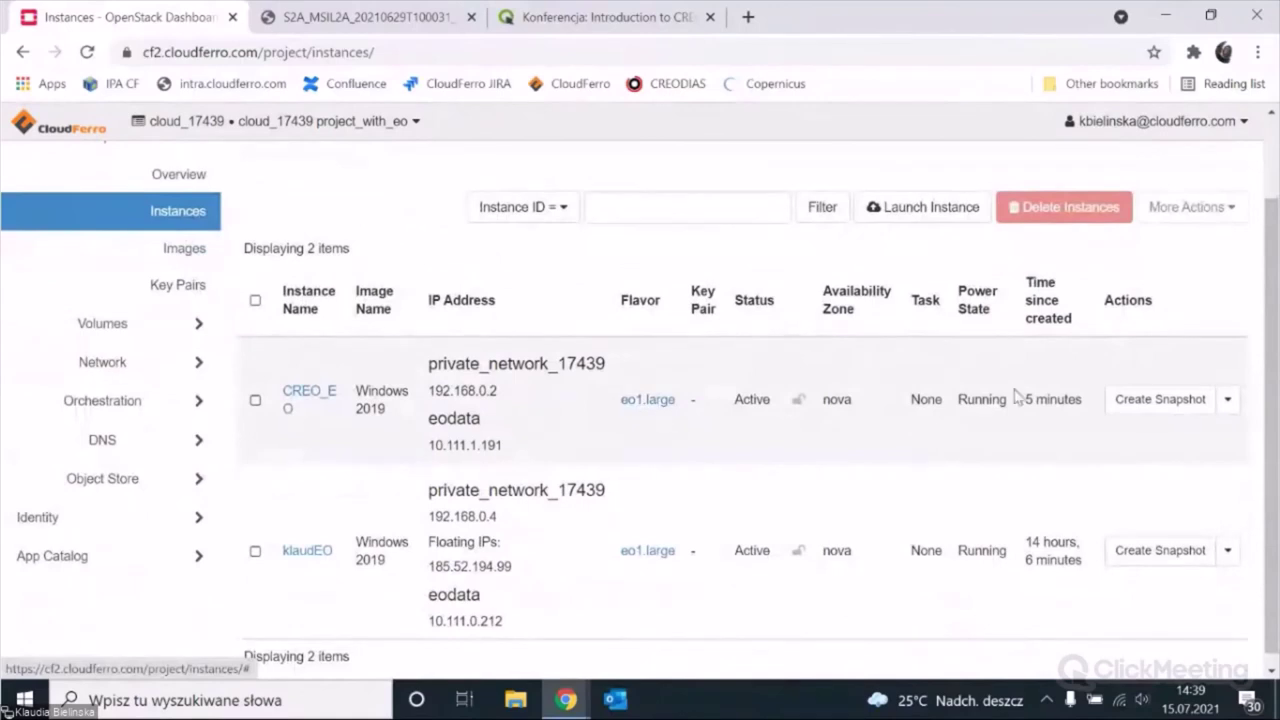
scroll(1212, 428, "down", 1)
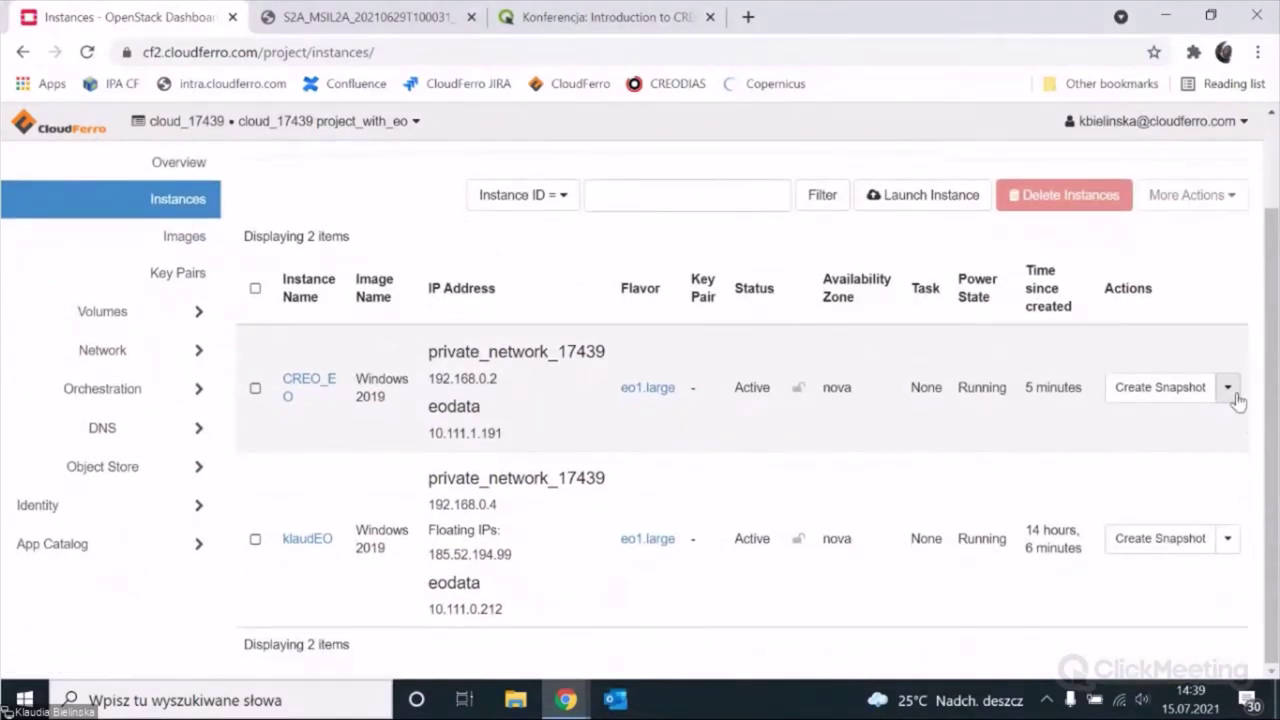
left_click(1229, 389)
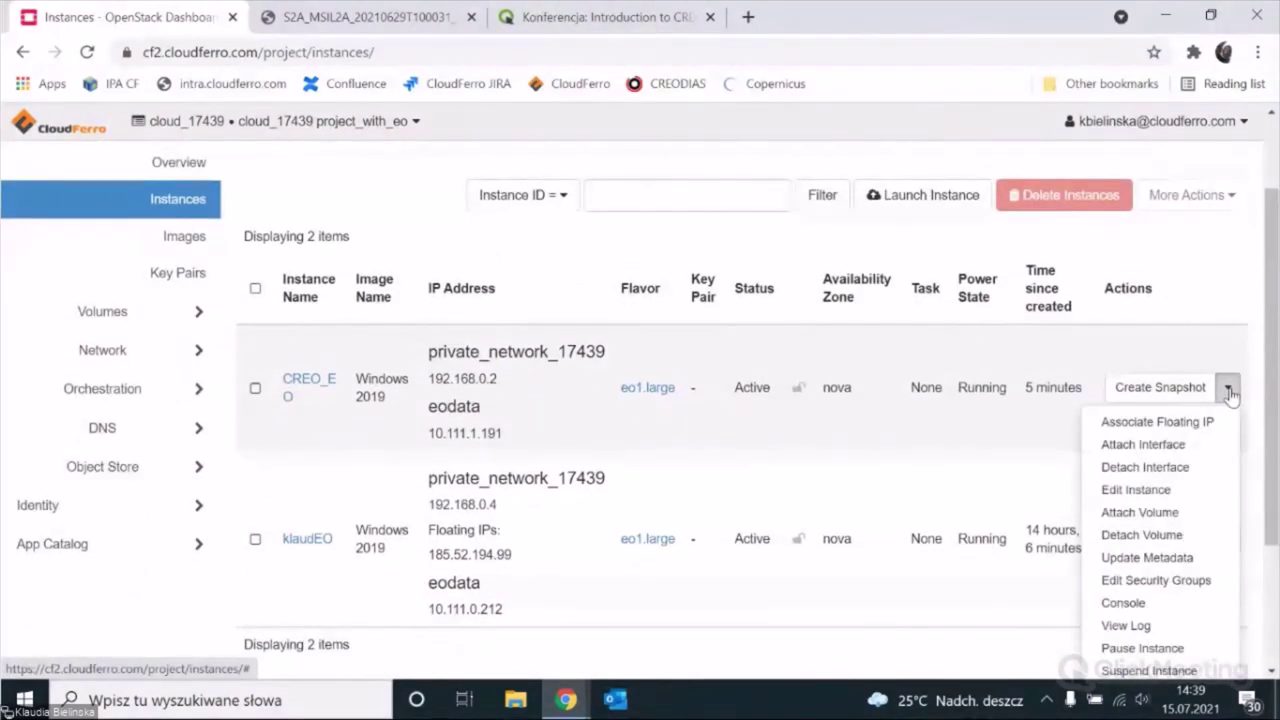
left_click(1172, 423)
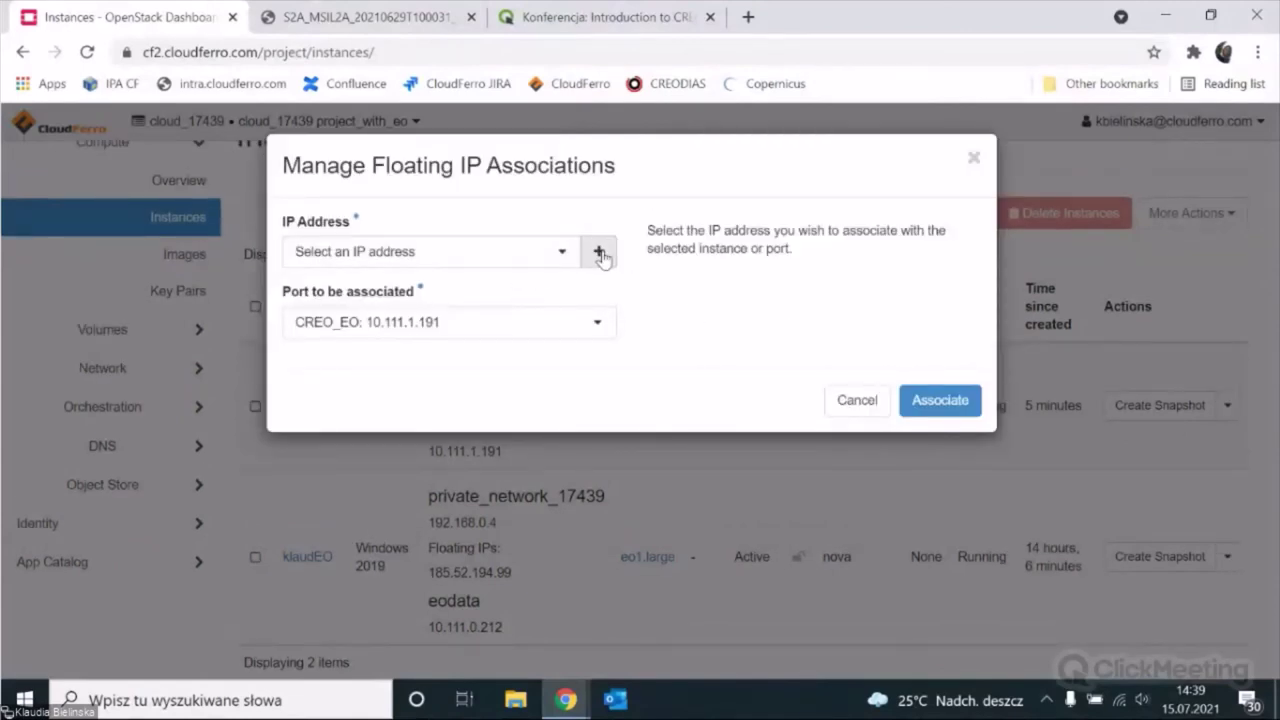
left_click(570, 259)
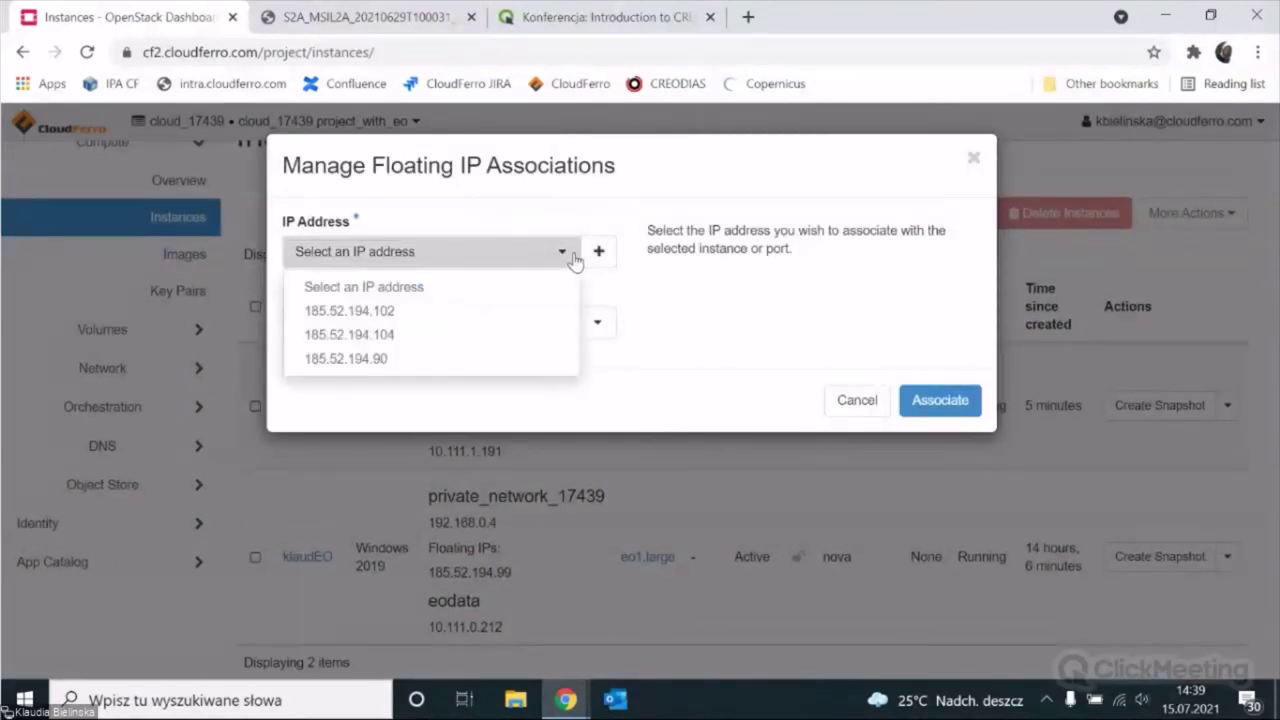
left_click(420, 314)
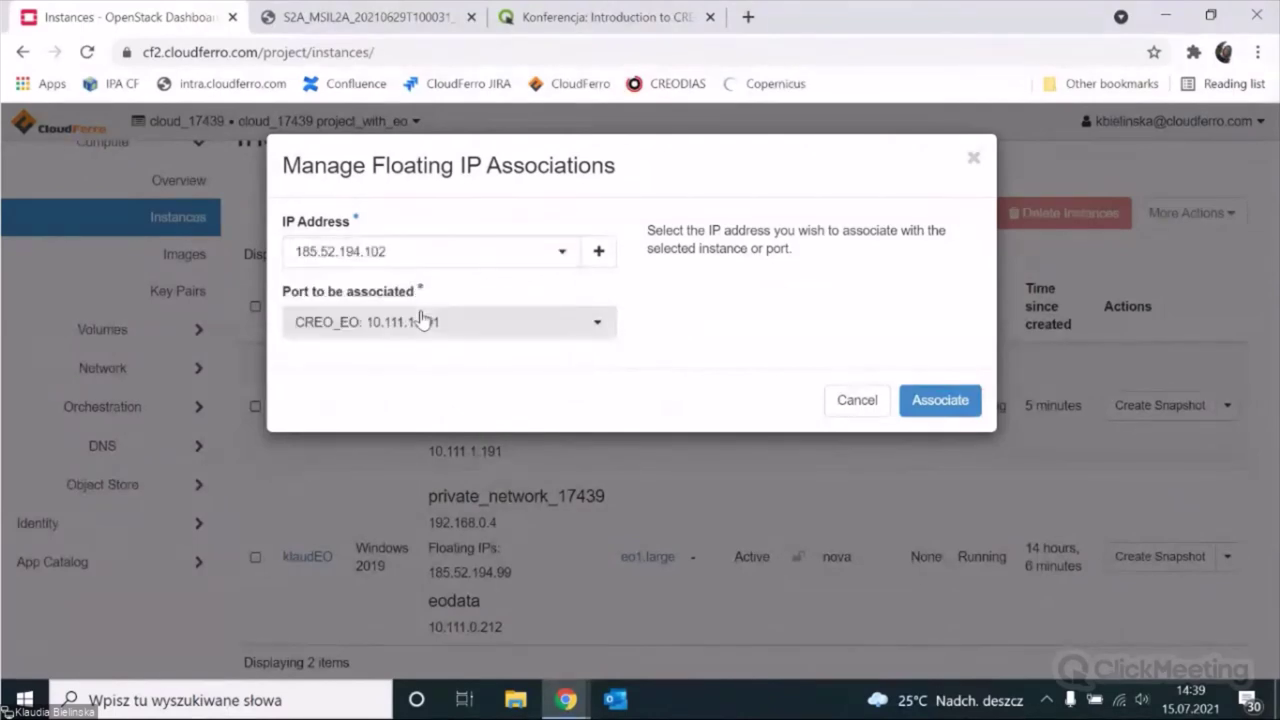
left_click(598, 325)
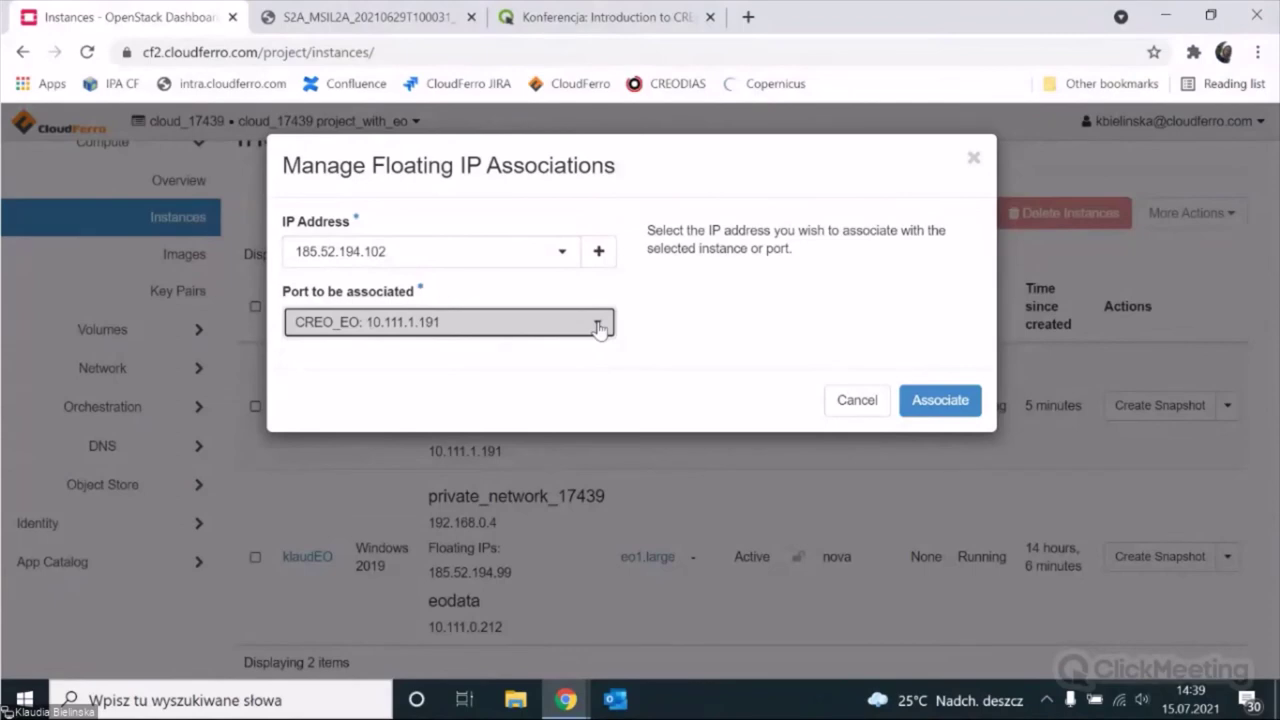
left_click_drag(597, 156, 860, 205)
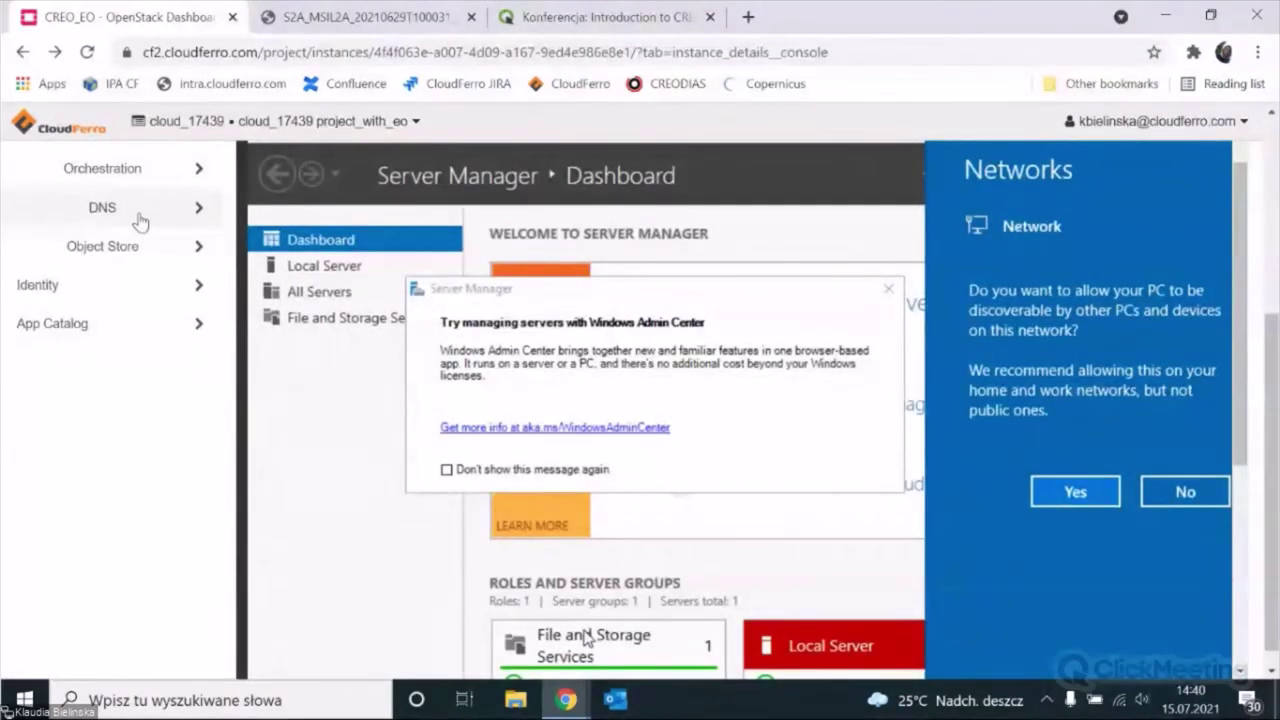
Step: From the instances list, associate floating IP 185.52.194.102 with the CREO_EO instance on port 192.168.0.2
scroll(145, 222, "up", 5)
left_click(183, 314)
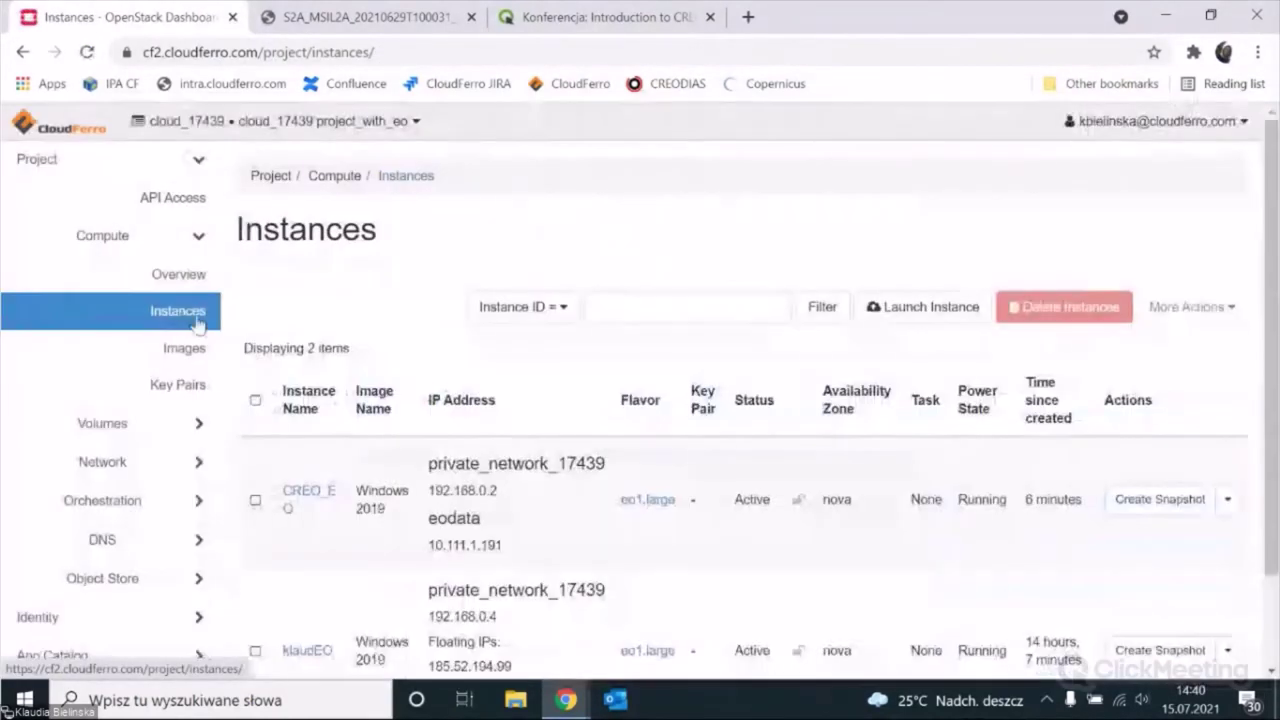
scroll(700, 380, "down", 1)
left_click(1230, 400)
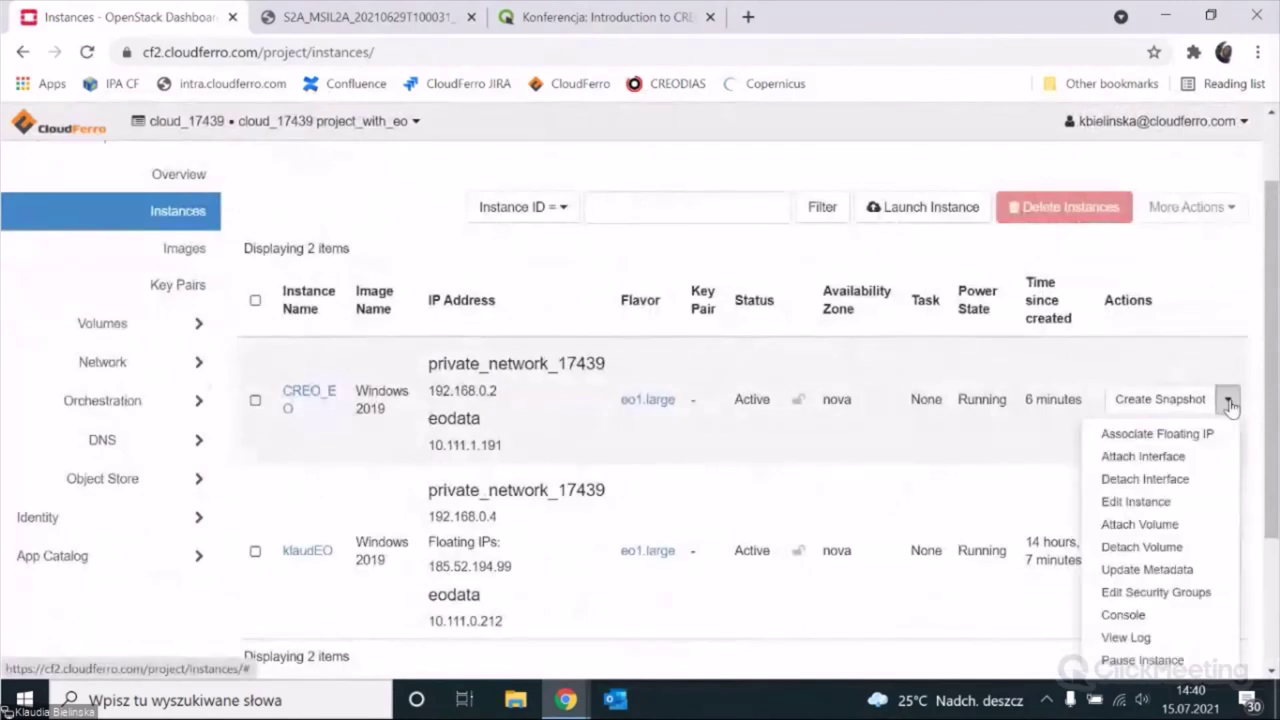
left_click(1182, 433)
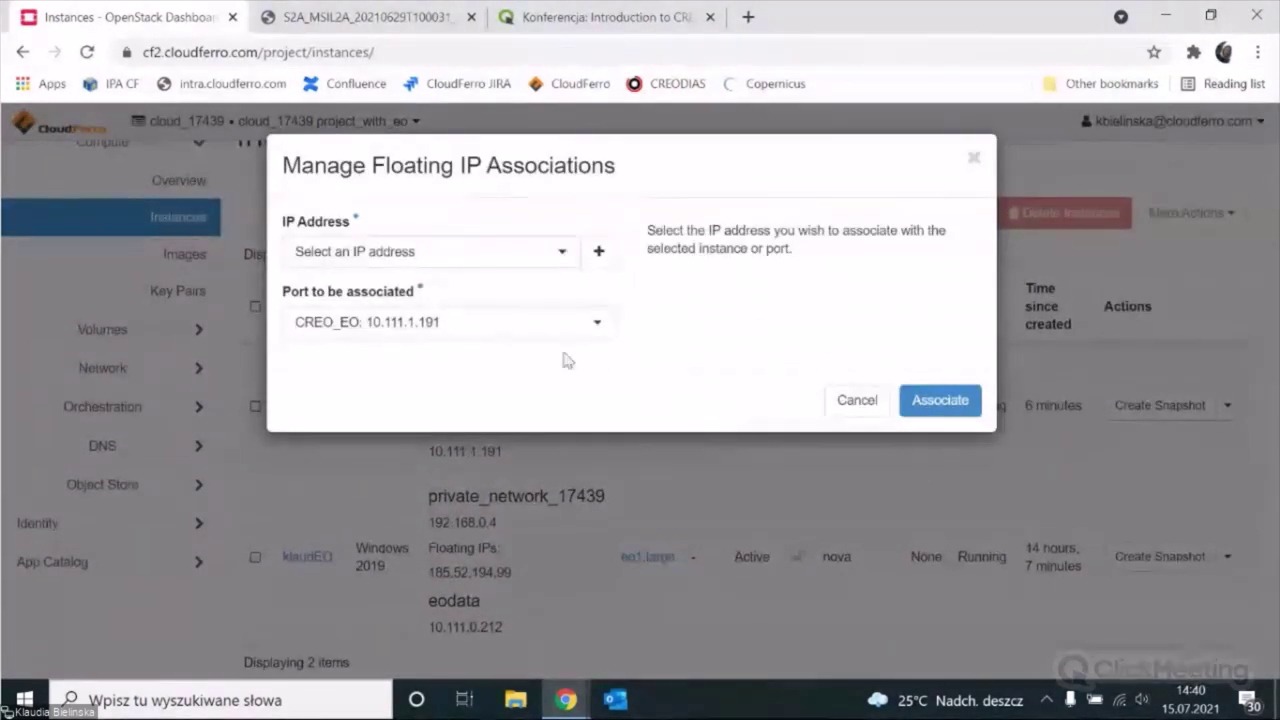
left_click(566, 252)
left_click(415, 314)
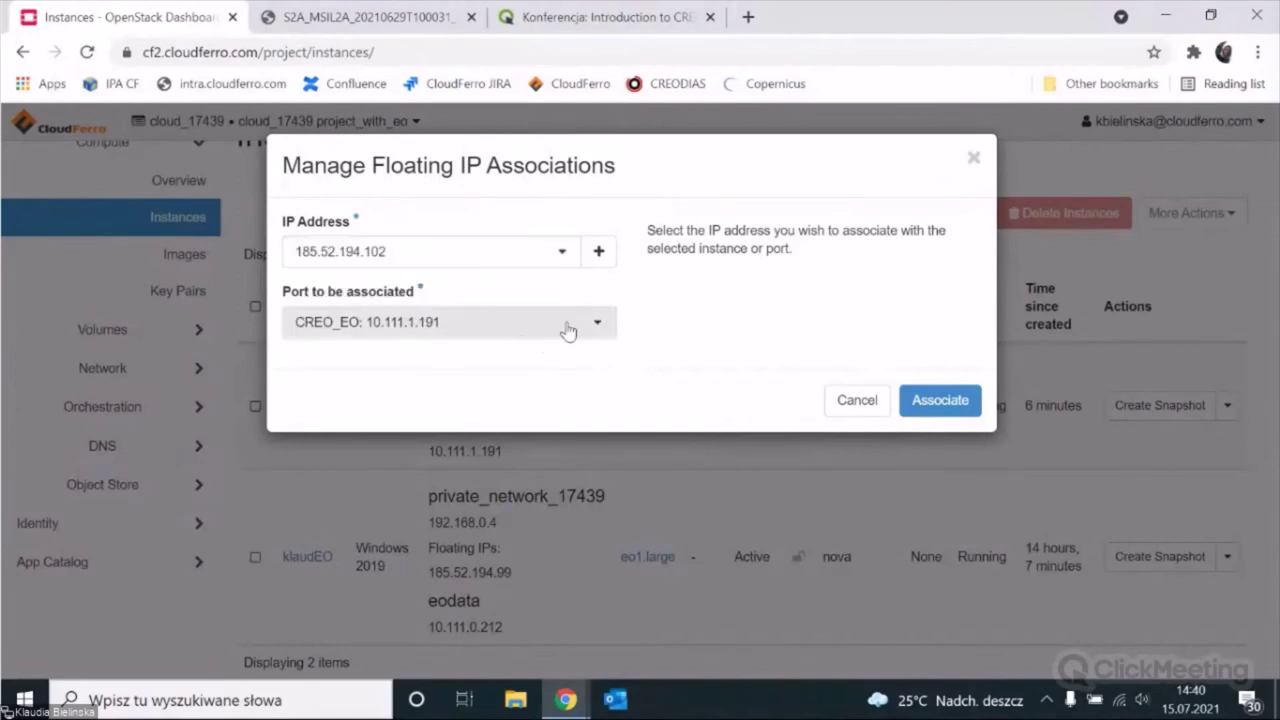
left_click(597, 322)
left_click(443, 410)
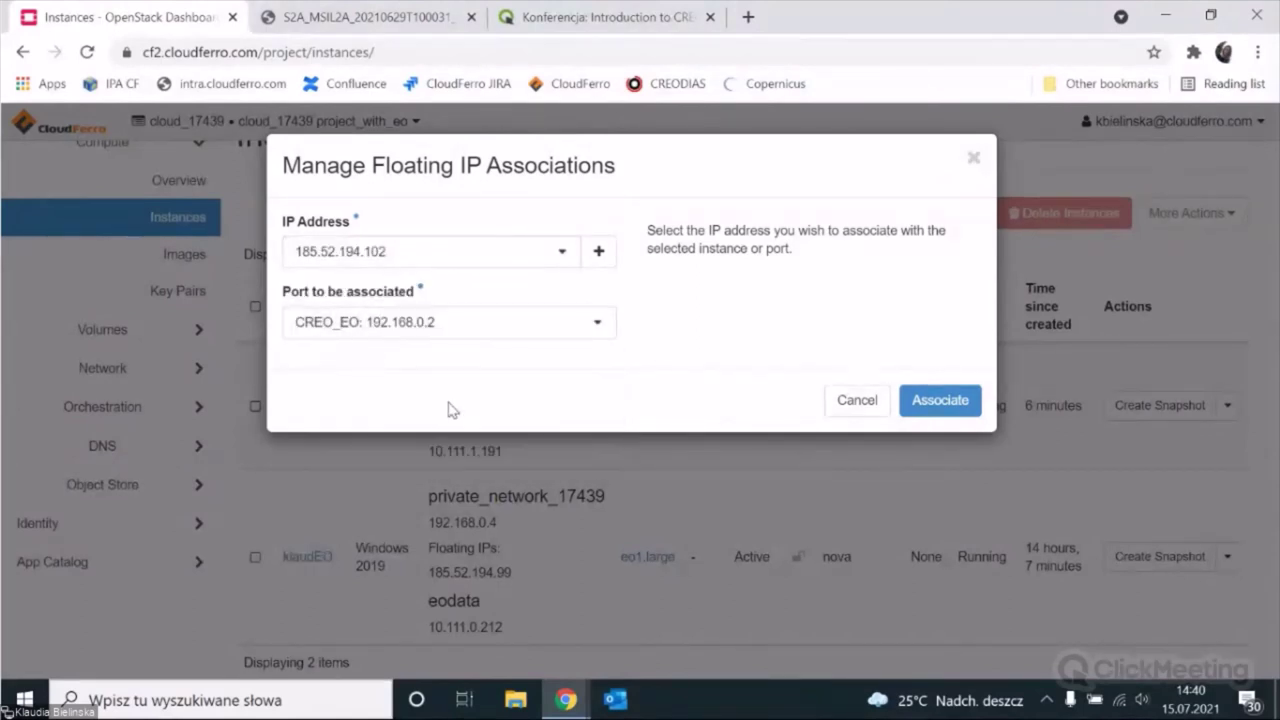
left_click(941, 402)
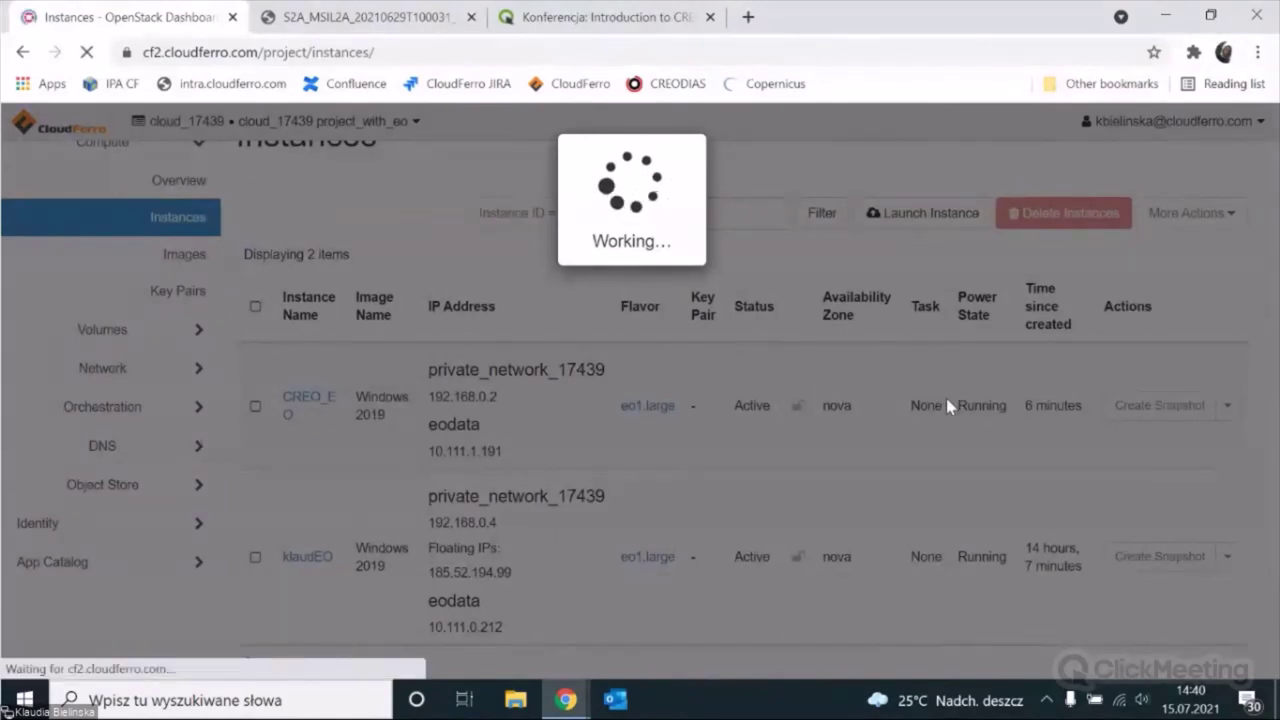
scroll(529, 523, "down", 2)
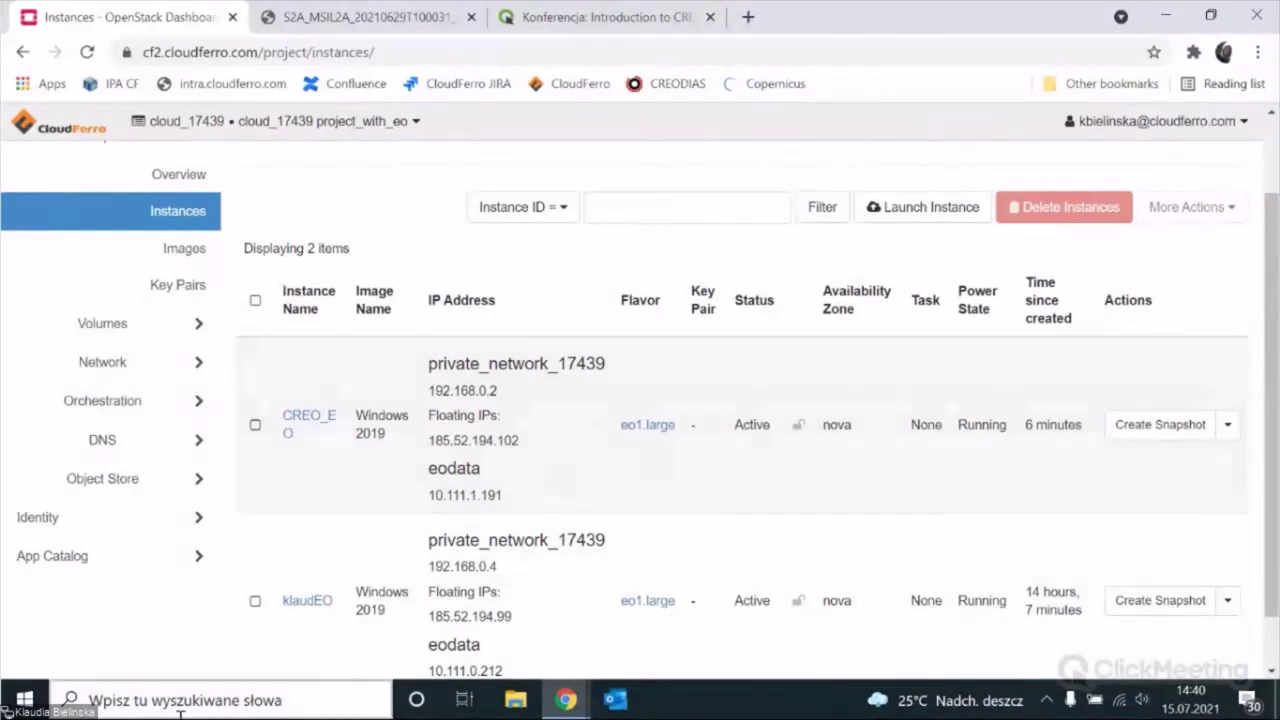
Step: Open the Remote Desktop Connection program on the local computer
left_click(213, 702)
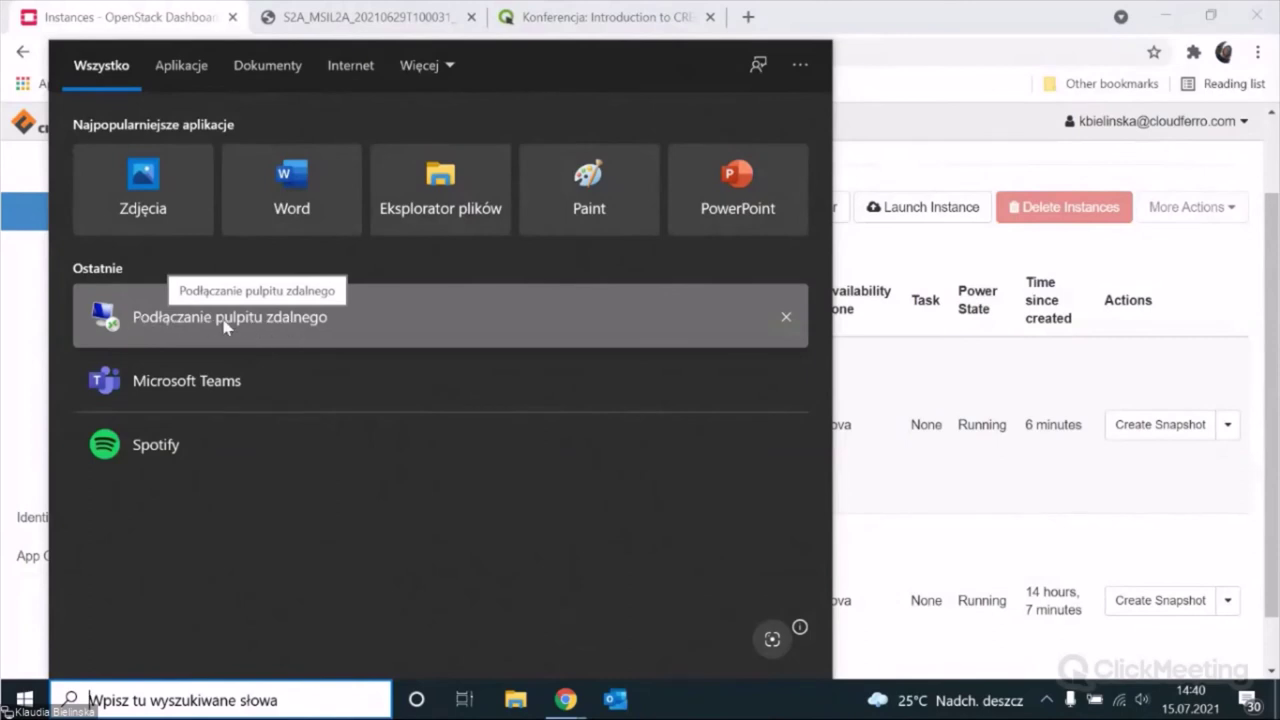
left_click(236, 324)
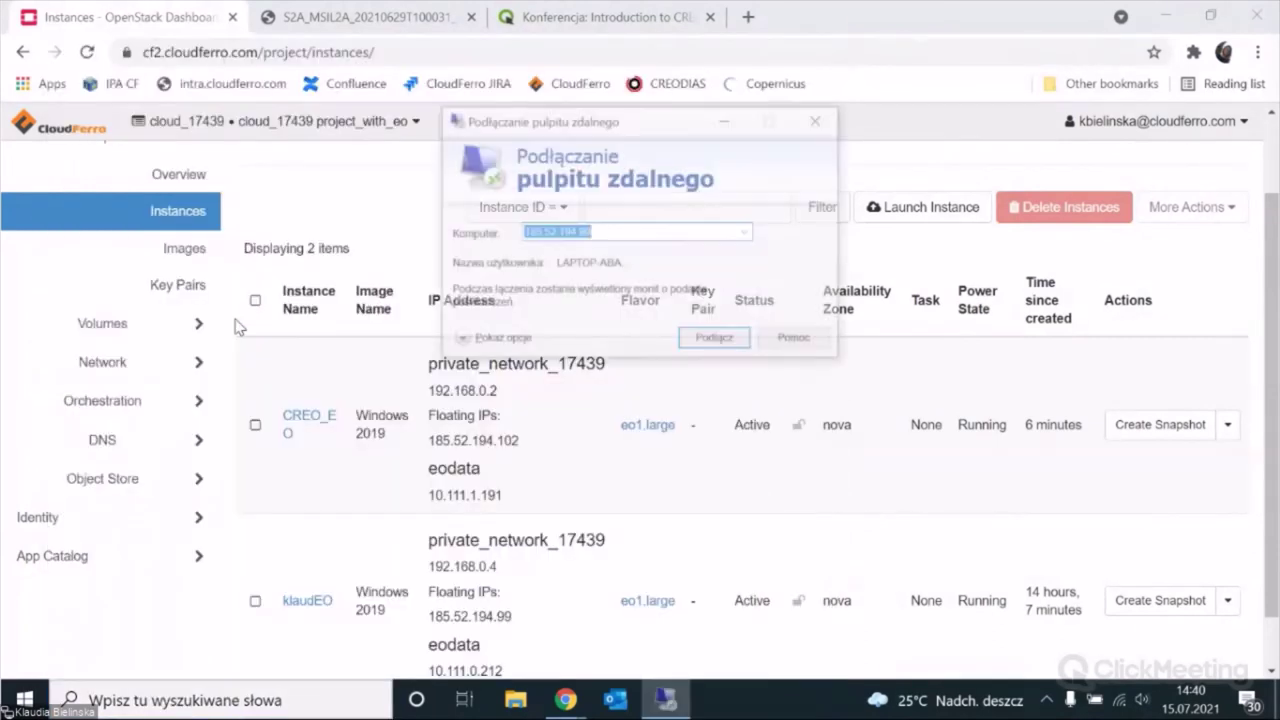
left_click(745, 233)
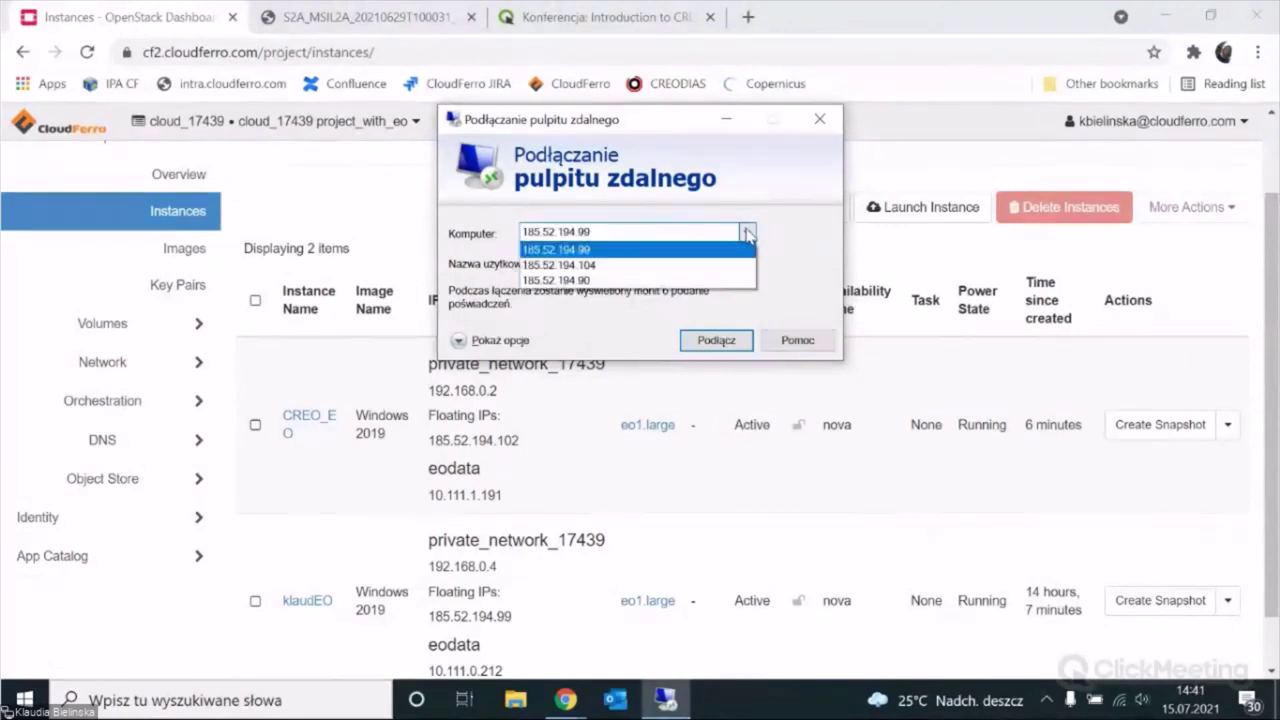
left_click(624, 266)
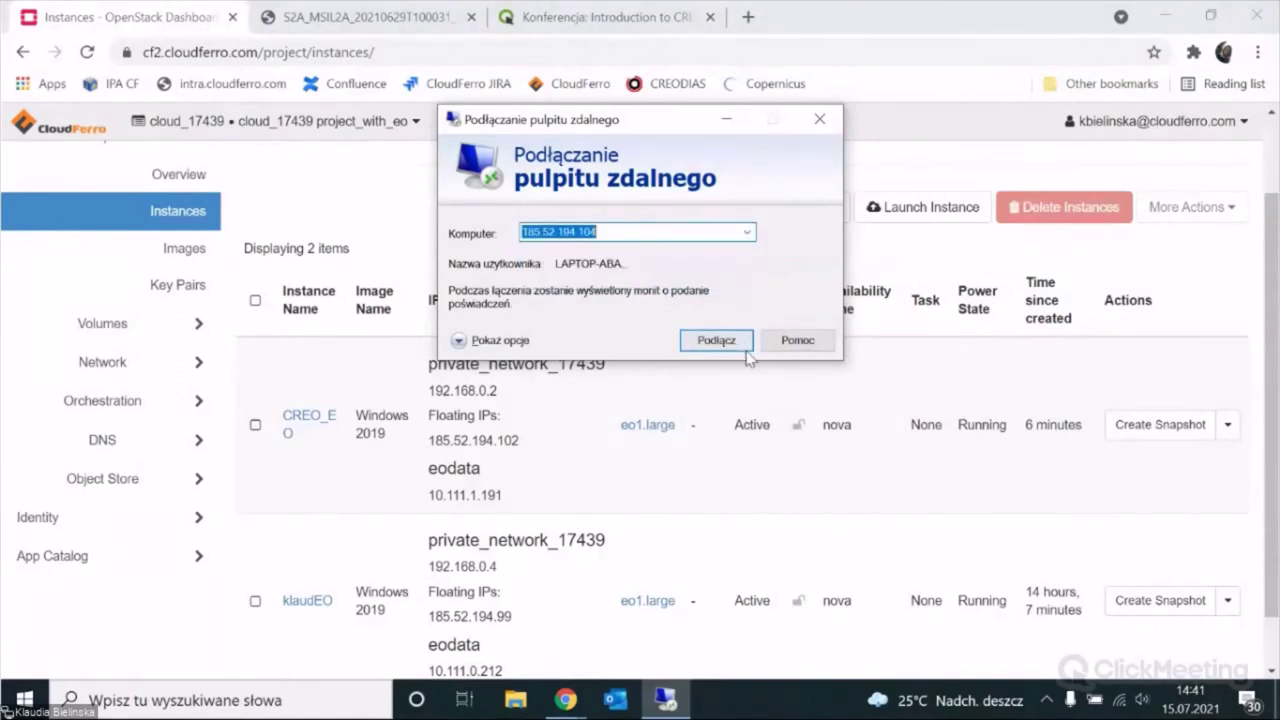
left_click(716, 341)
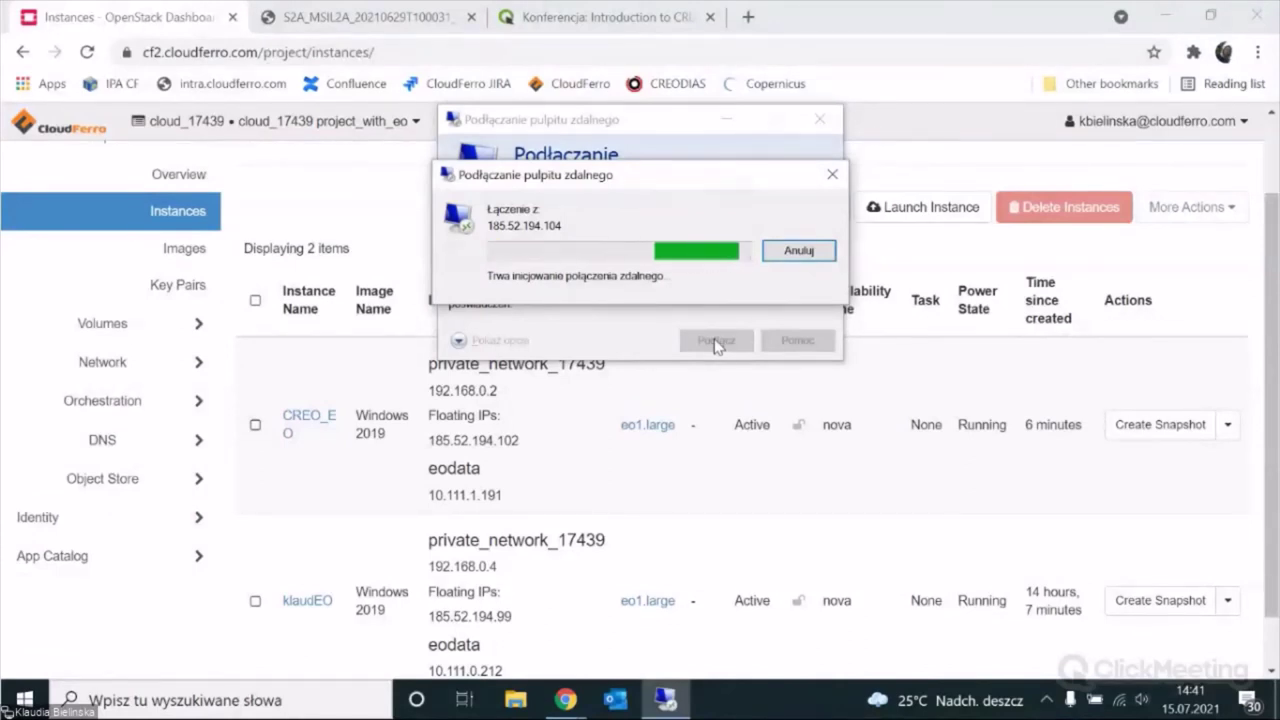
left_click(800, 254)
Step: Connect by remote desktop to 185.52.194.99, enter the Administrator account password and accept the certificate prompt
left_click(745, 233)
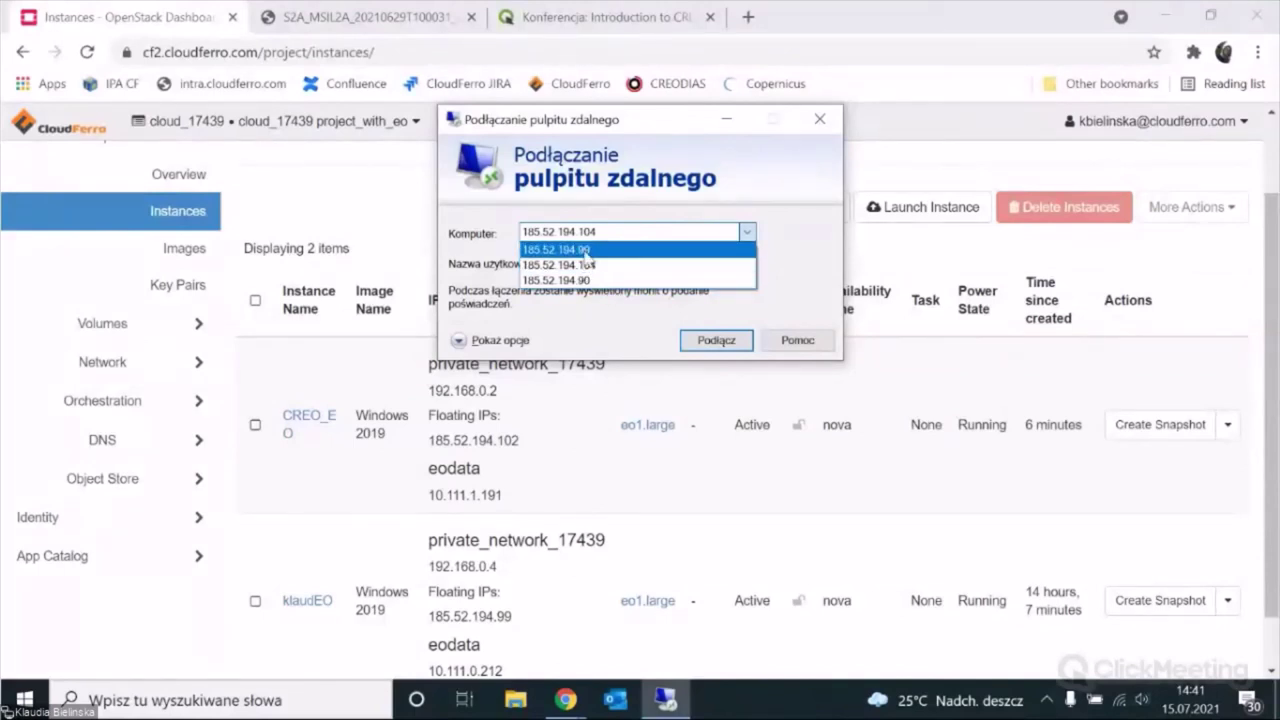
left_click(585, 252)
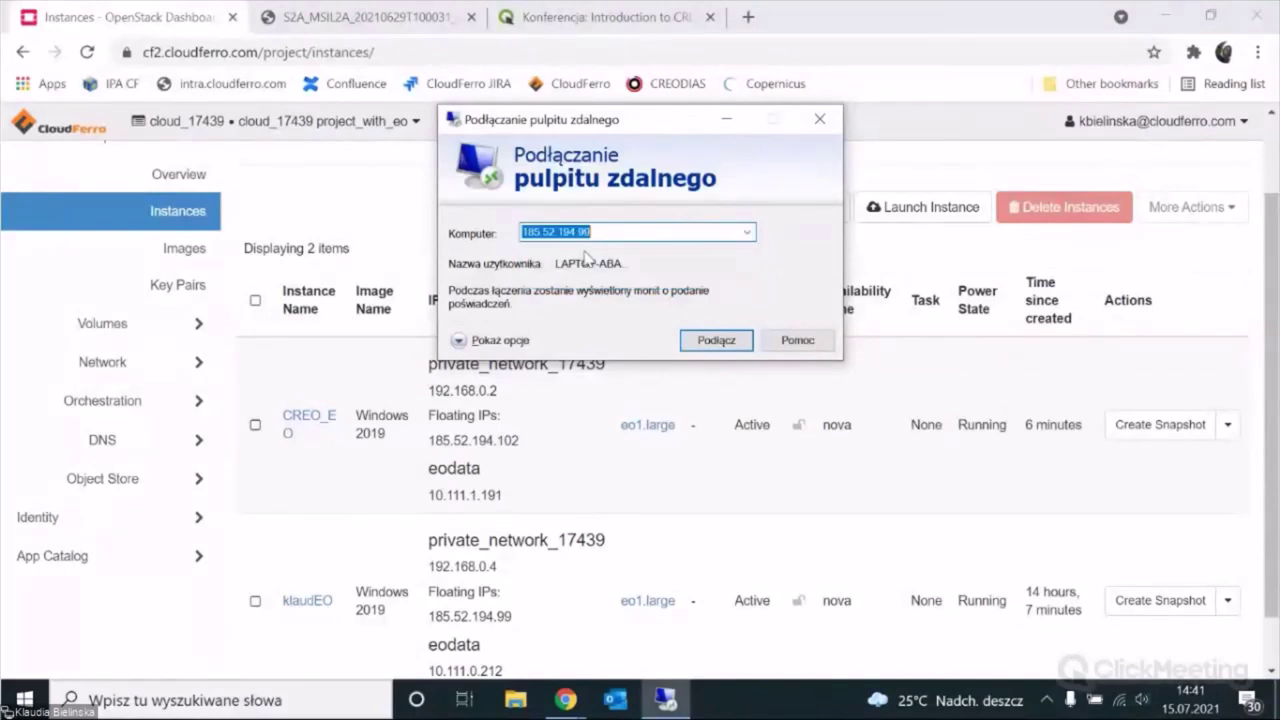
left_click(716, 341)
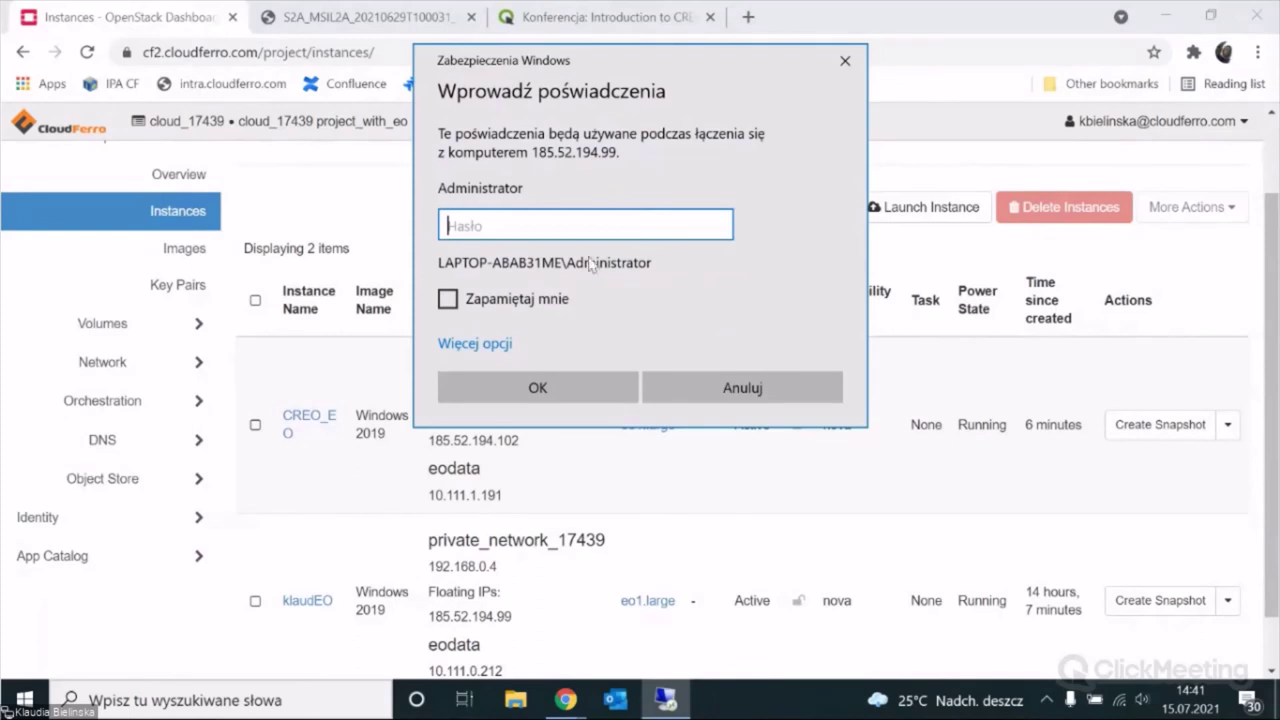
type("*********")
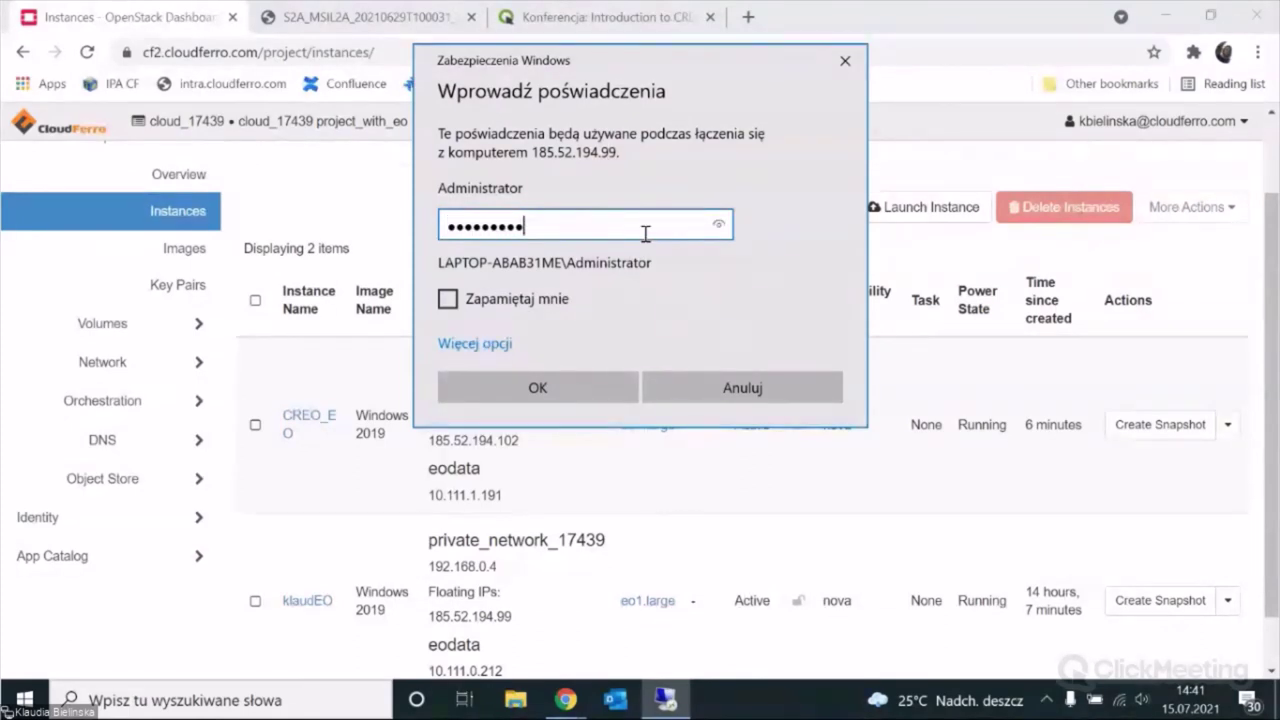
type("*")
left_click(535, 389)
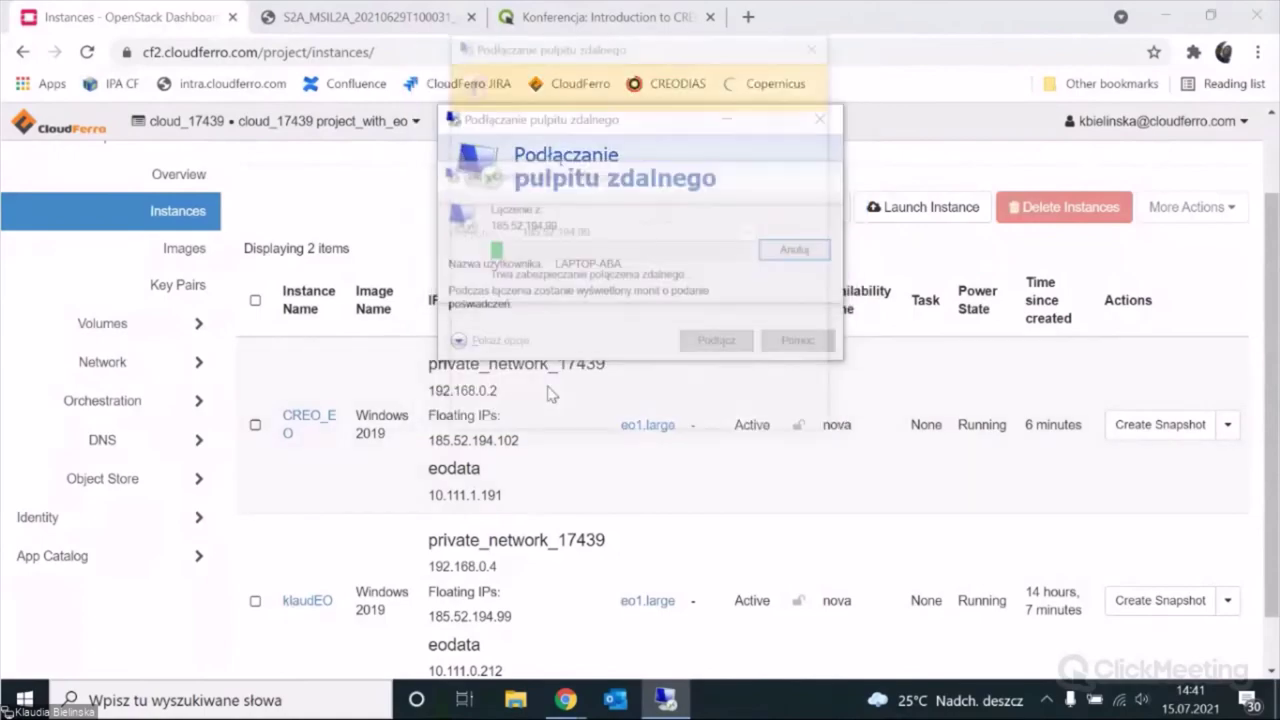
left_click(586, 416)
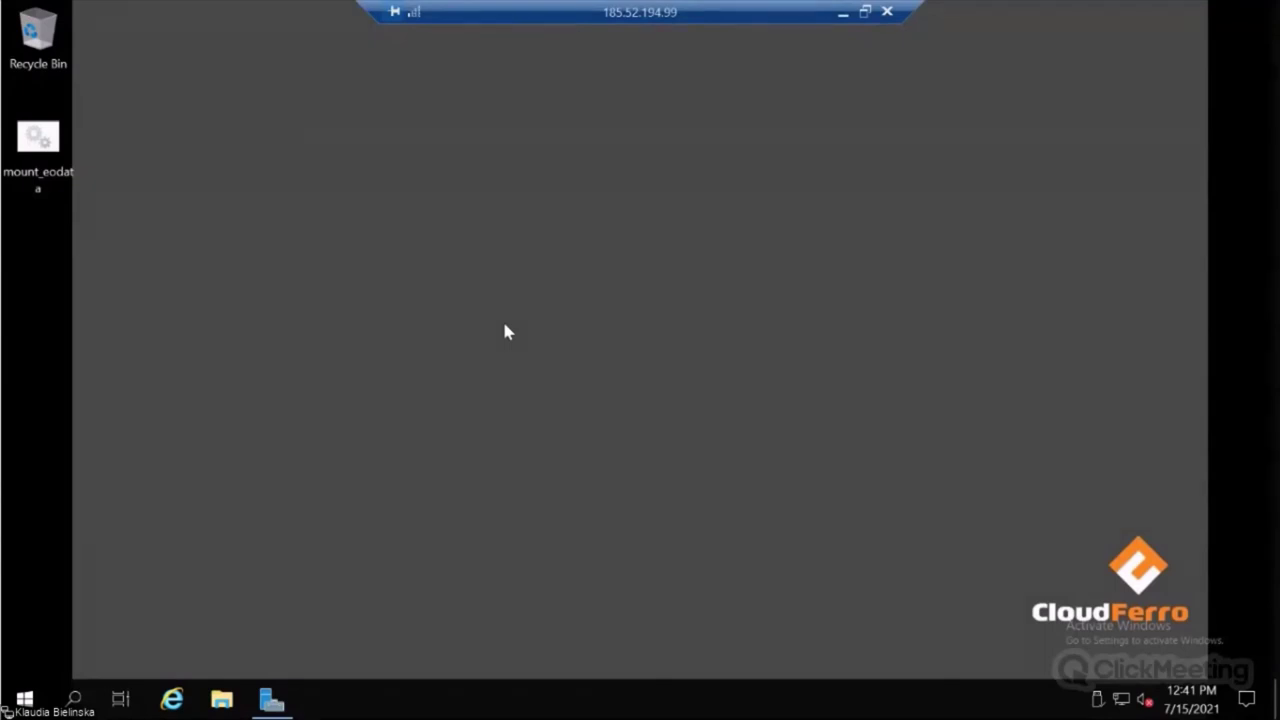
Step: Run the mount_eodata script on the remote desktop and open the eodata repository network location under This PC
left_click(38, 150)
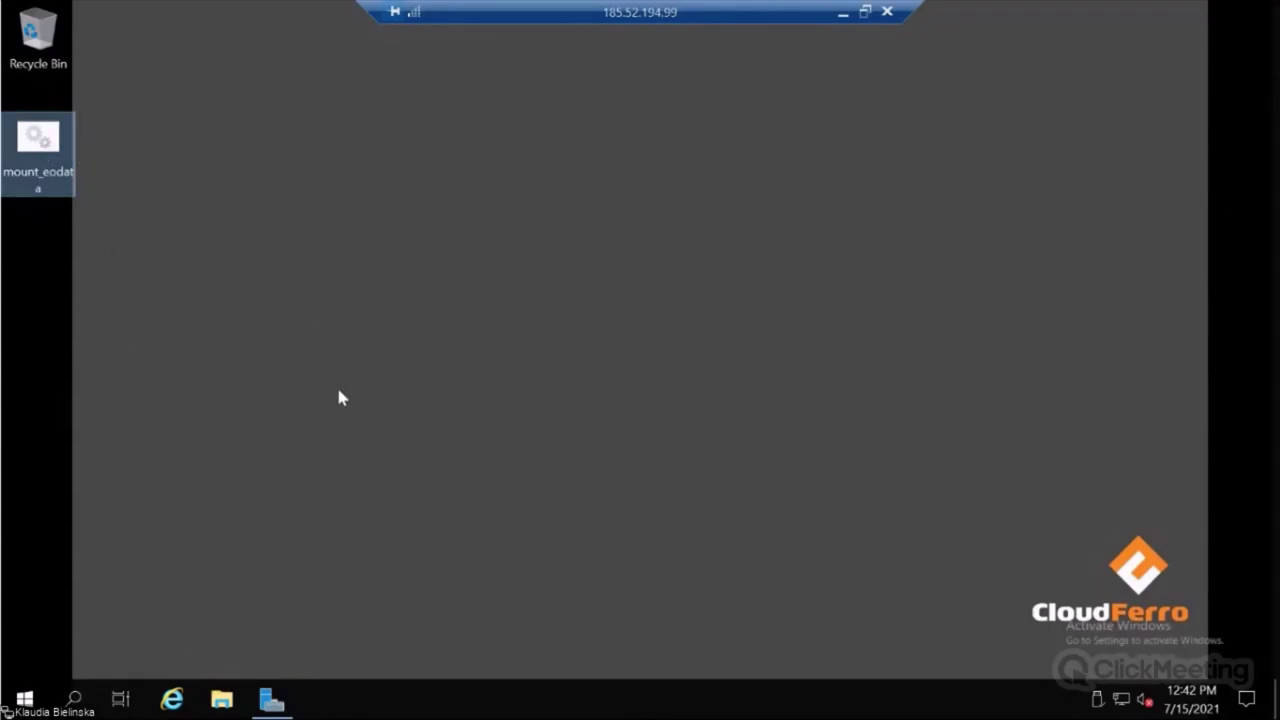
left_click(222, 702)
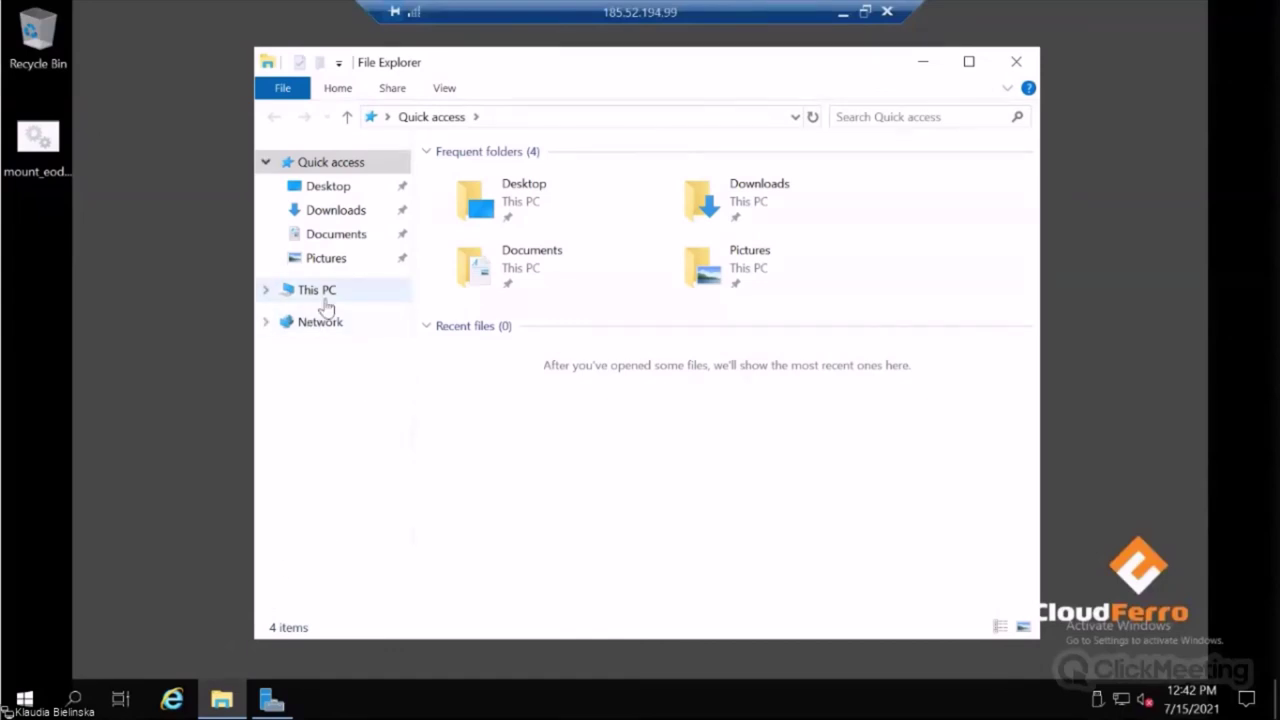
left_click(318, 291)
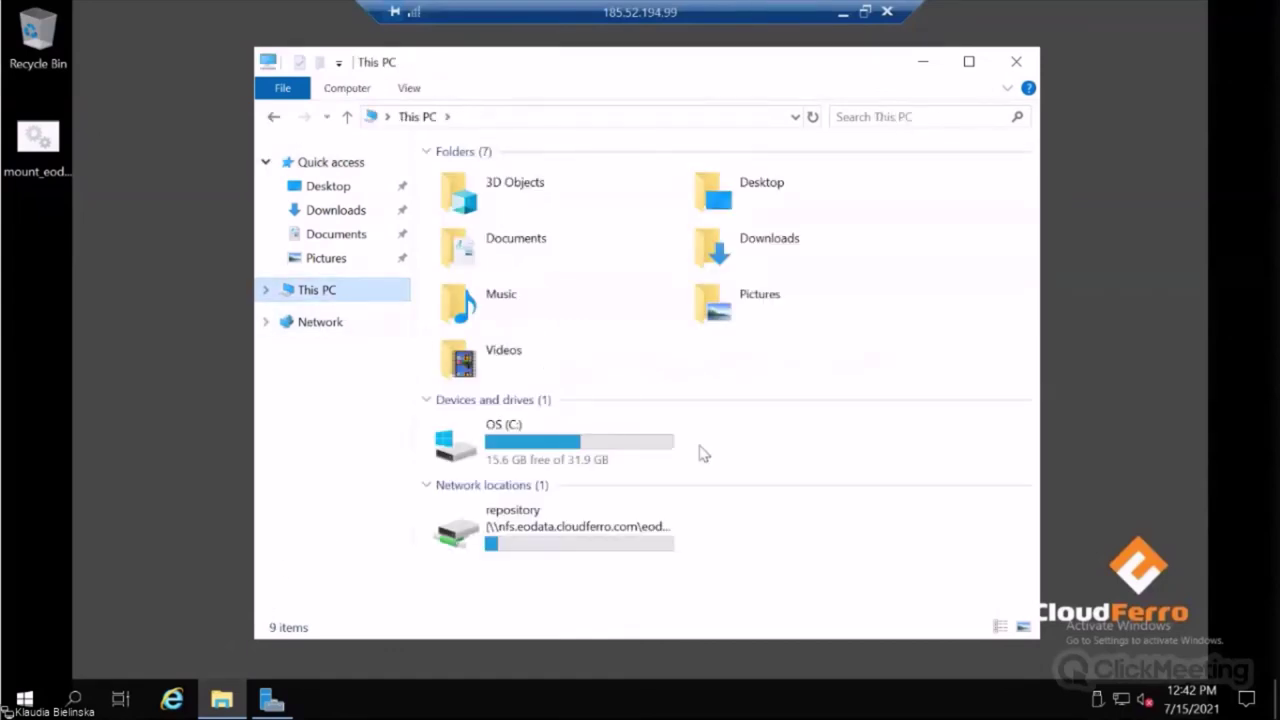
left_click(527, 537)
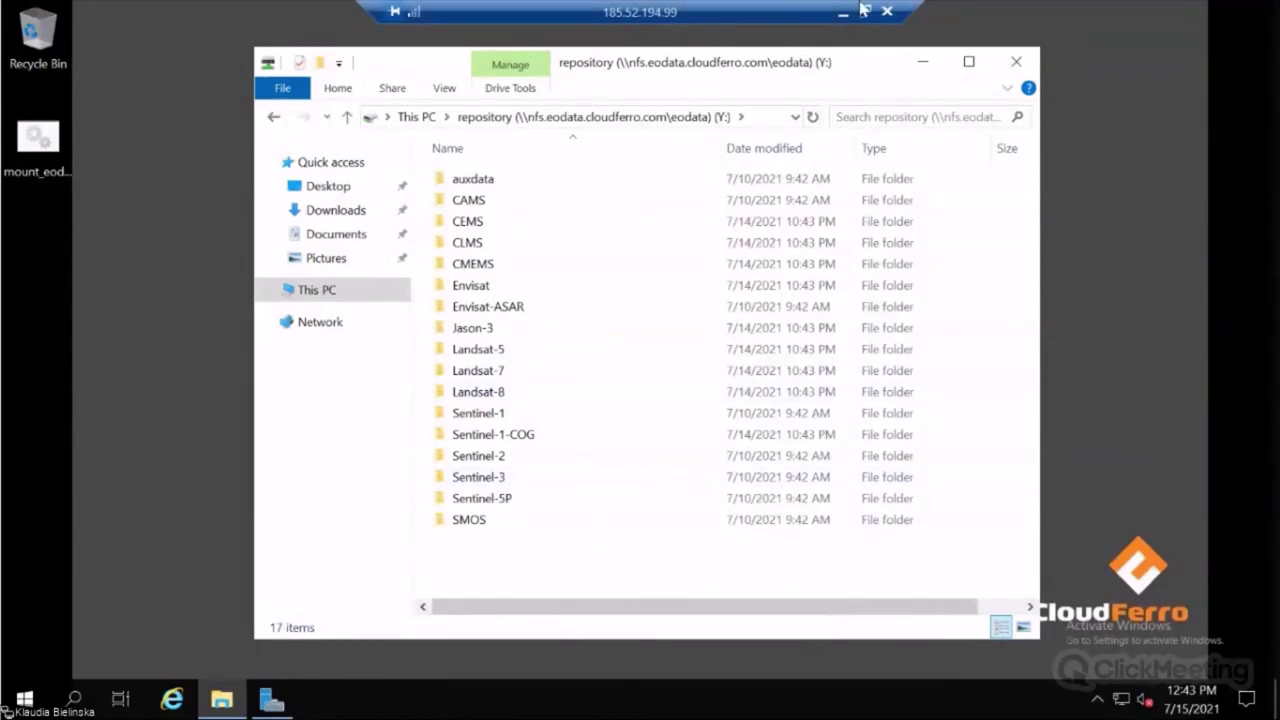
Step: Disconnect the remote desktop session on the Windows server and return to the local computer
left_click(24, 698)
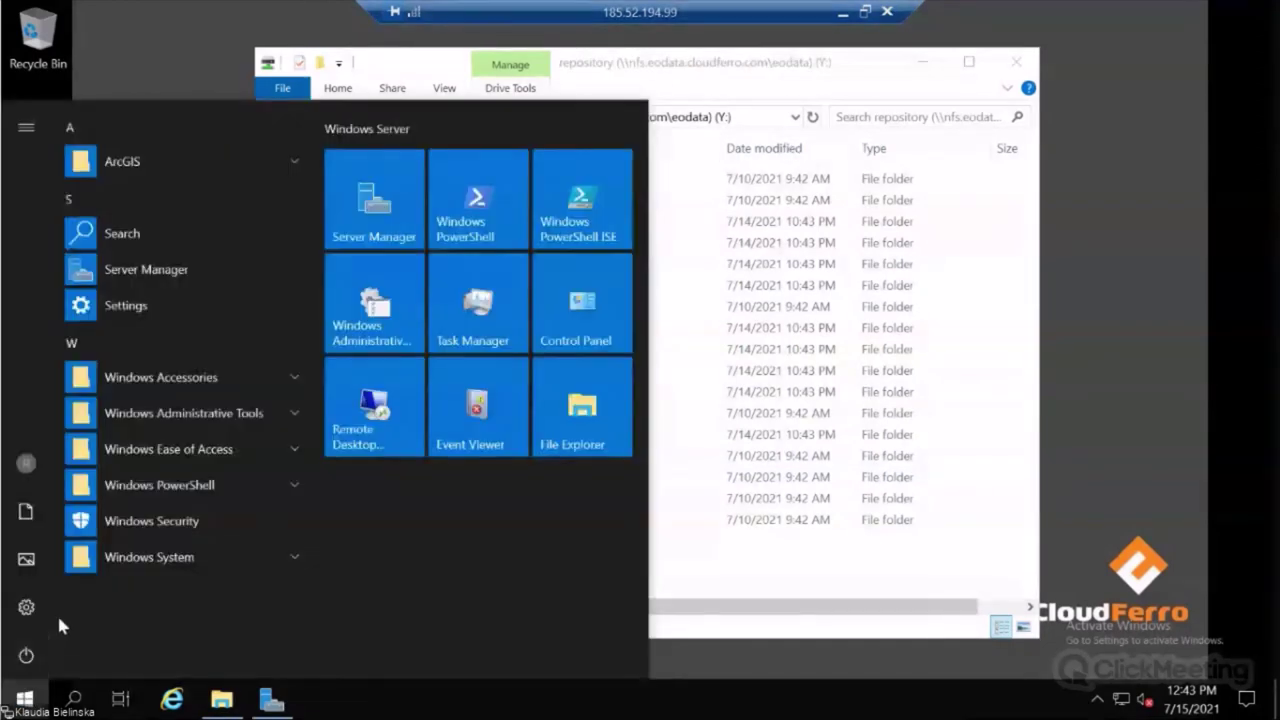
left_click(26, 655)
left_click(38, 535)
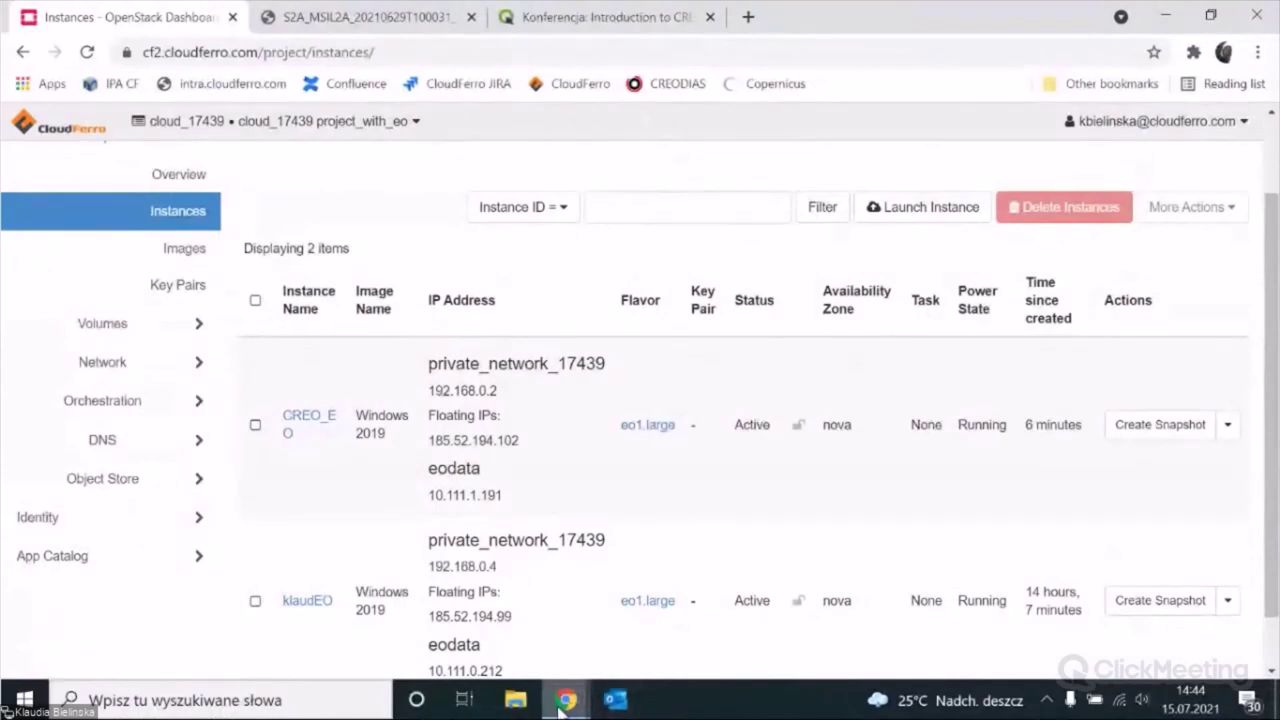
Step: Switch to the ClickMeeting webinar window and end the screen sharing
left_click(561, 703)
left_click(565, 650)
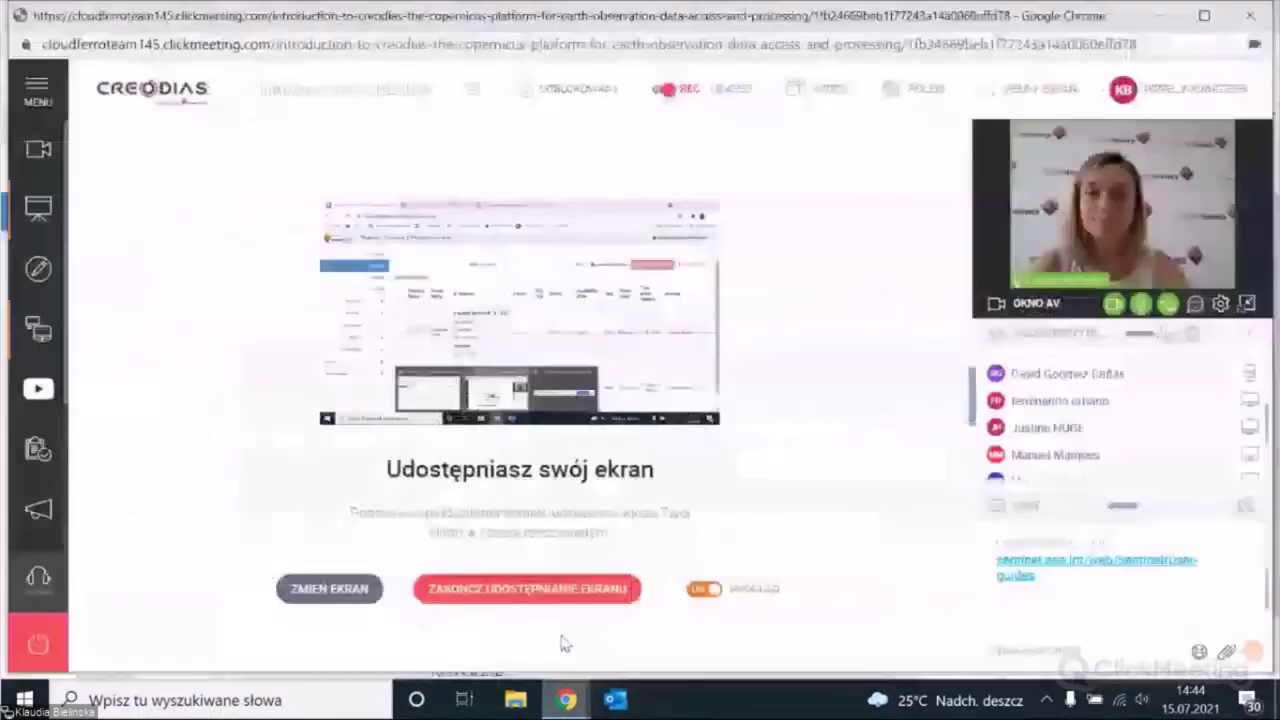
left_click(530, 595)
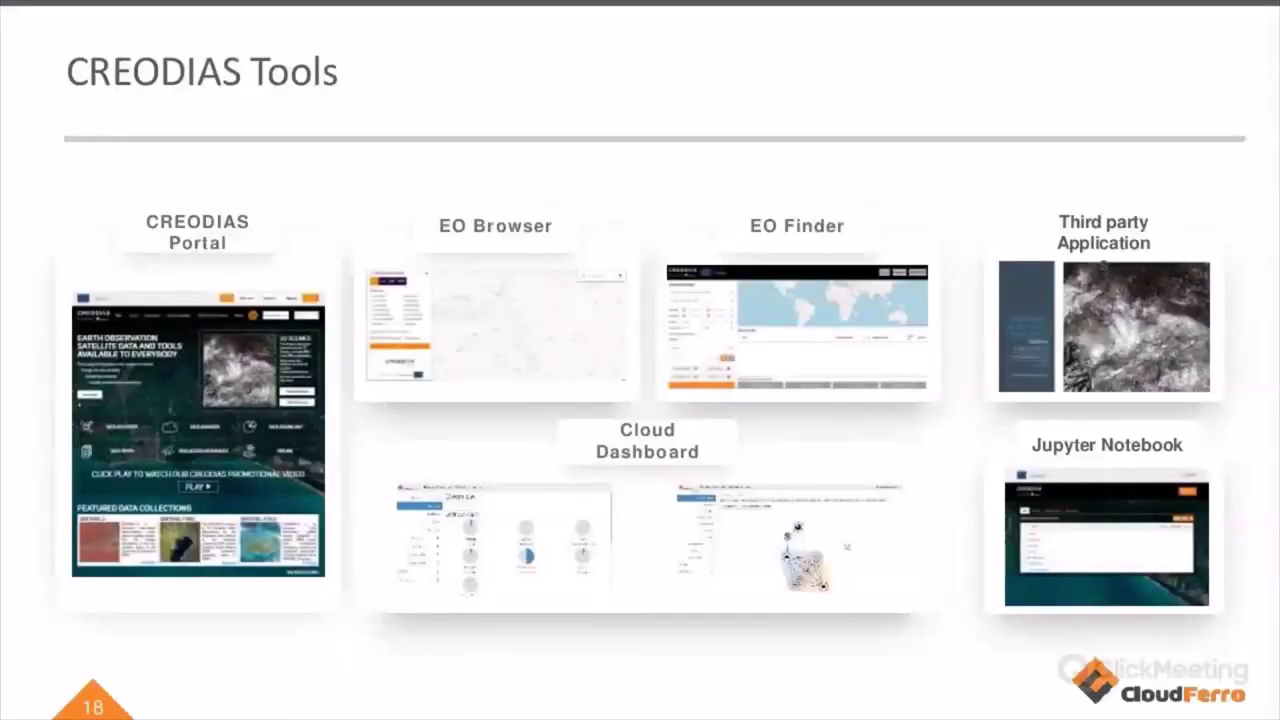